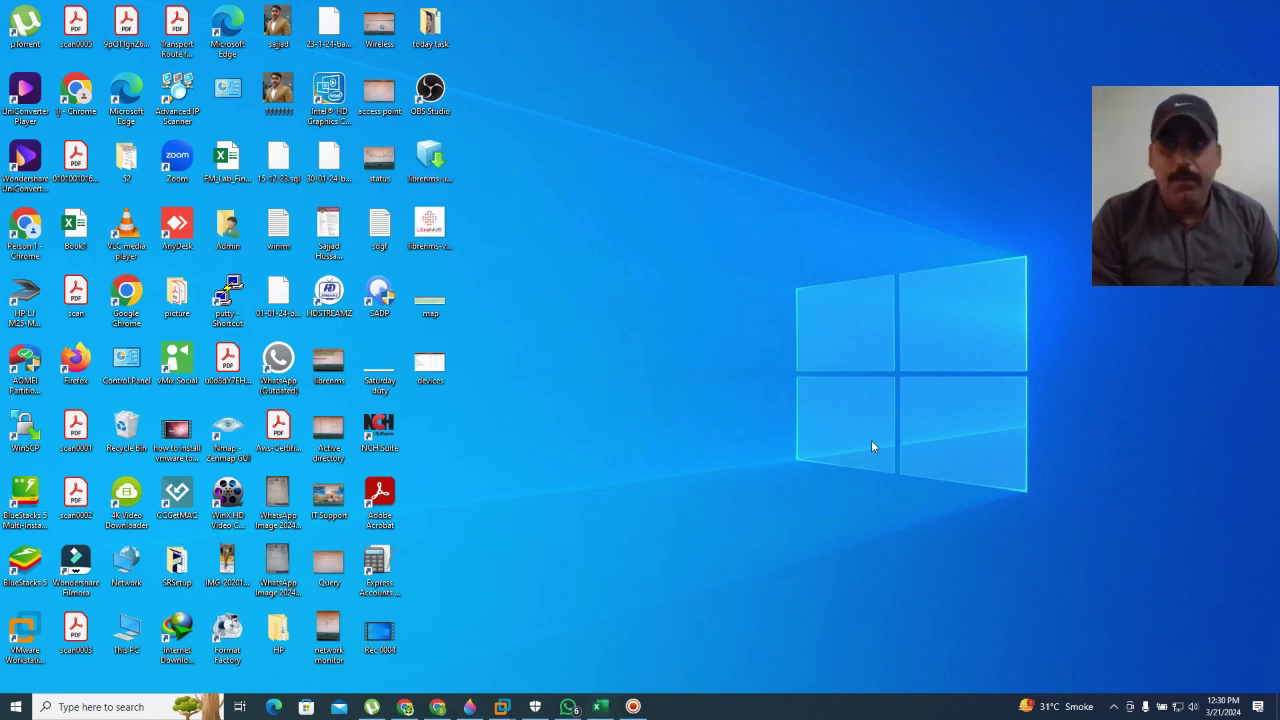
Step: Restore the Users23Transferred workbook in Excel, showing the 10 users' names, IDs, OU paths, programs and passwords
{"action": "left_click", "coordinate": [600, 707]}
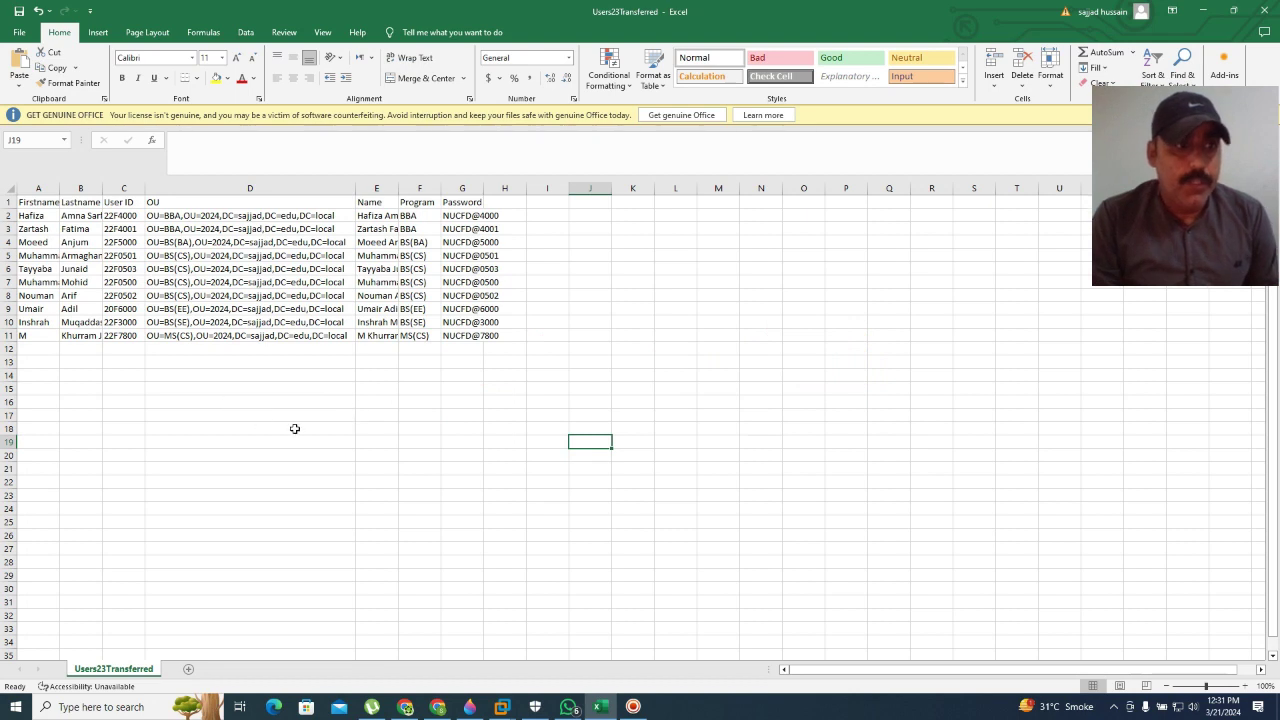
Step: Widen column A and AutoFit columns B and C so first names, last names and User IDs read fully
{"action": "left_click_drag", "start_coordinate": [60, 188], "coordinate": [116, 188]}
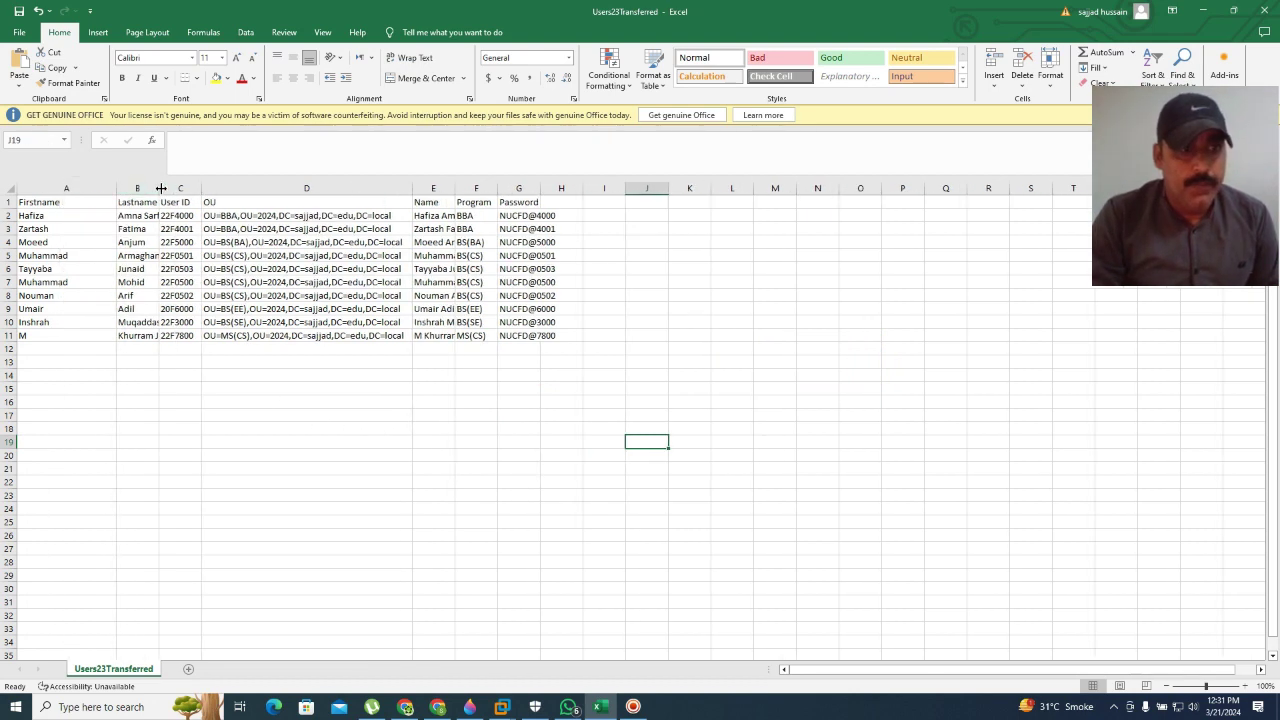
{"action": "double_click", "coordinate": [156, 188]}
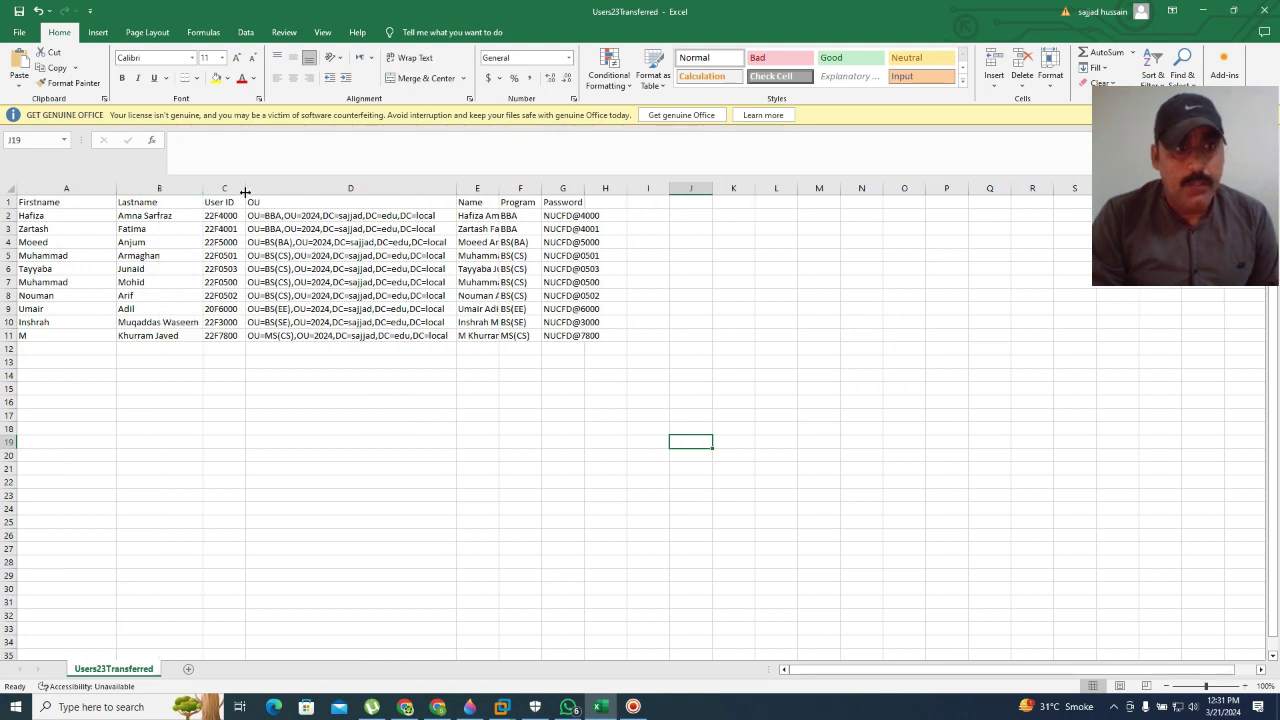
{"action": "double_click", "coordinate": [245, 190]}
{"action": "left_click", "coordinate": [431, 187]}
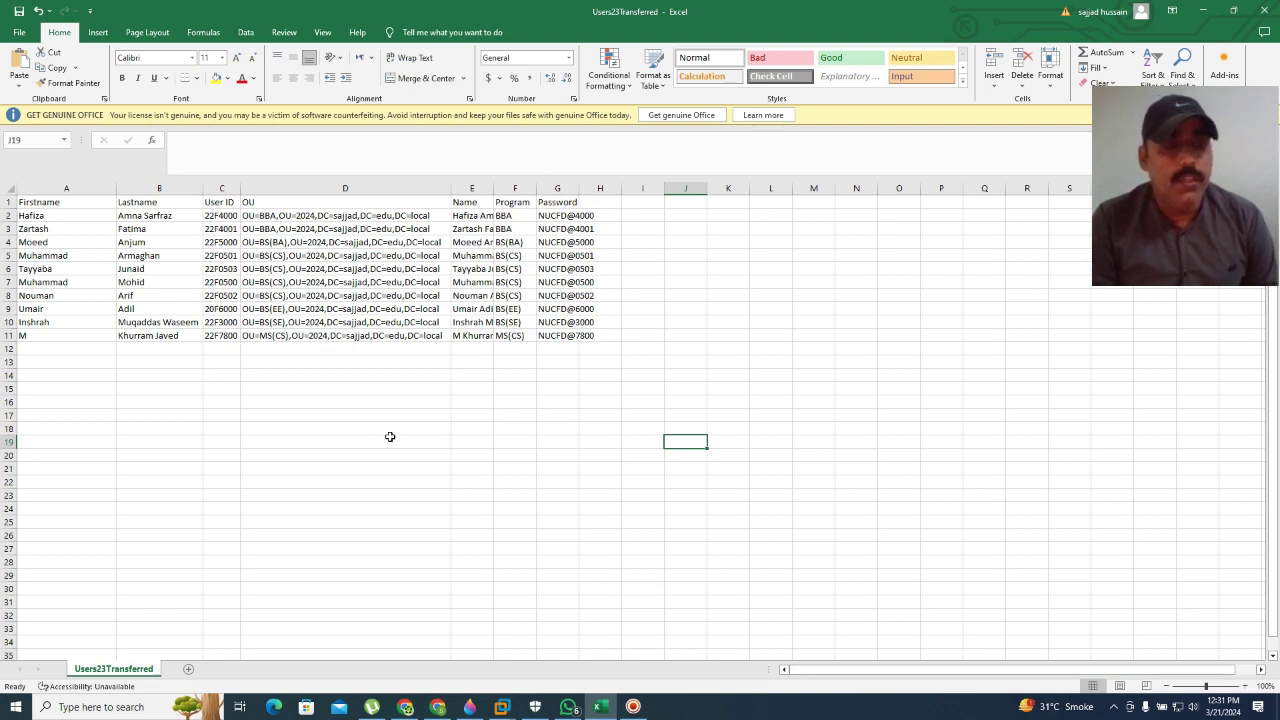
Step: Review the user rows in the sheet, going over the OU, Program and Password columns
{"action": "left_click", "coordinate": [288, 430]}
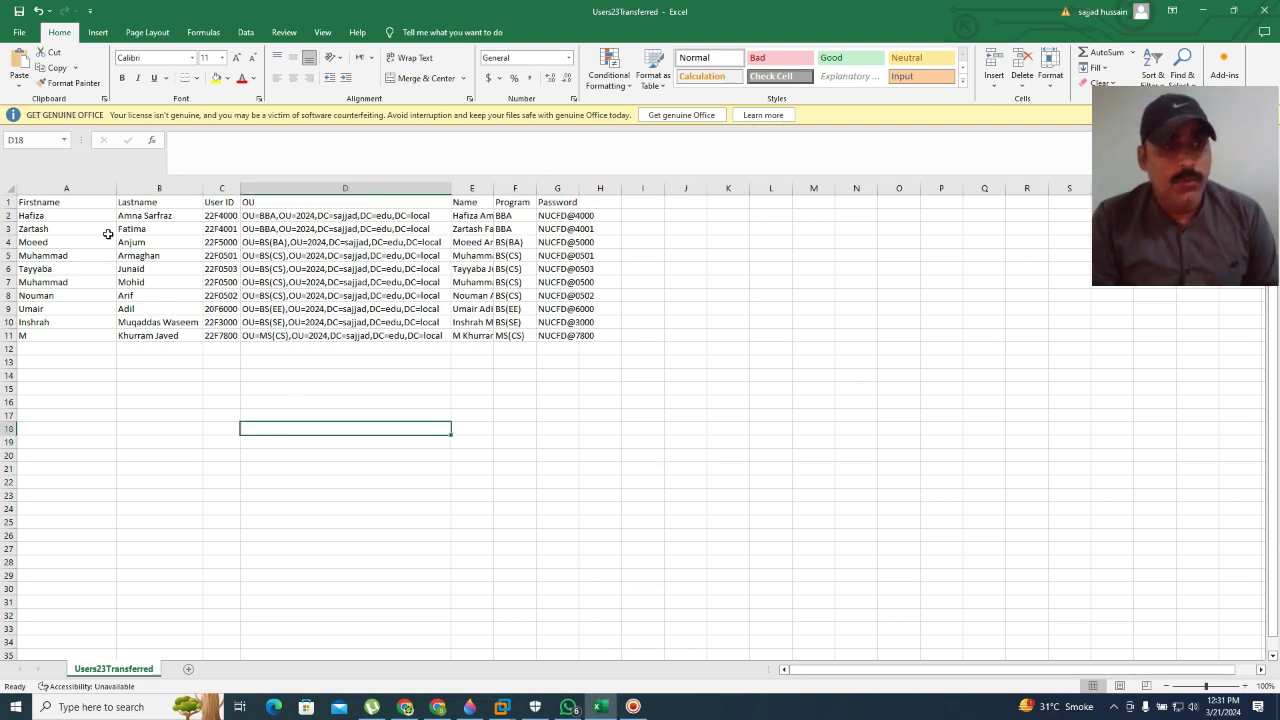
{"action": "left_click", "coordinate": [522, 413]}
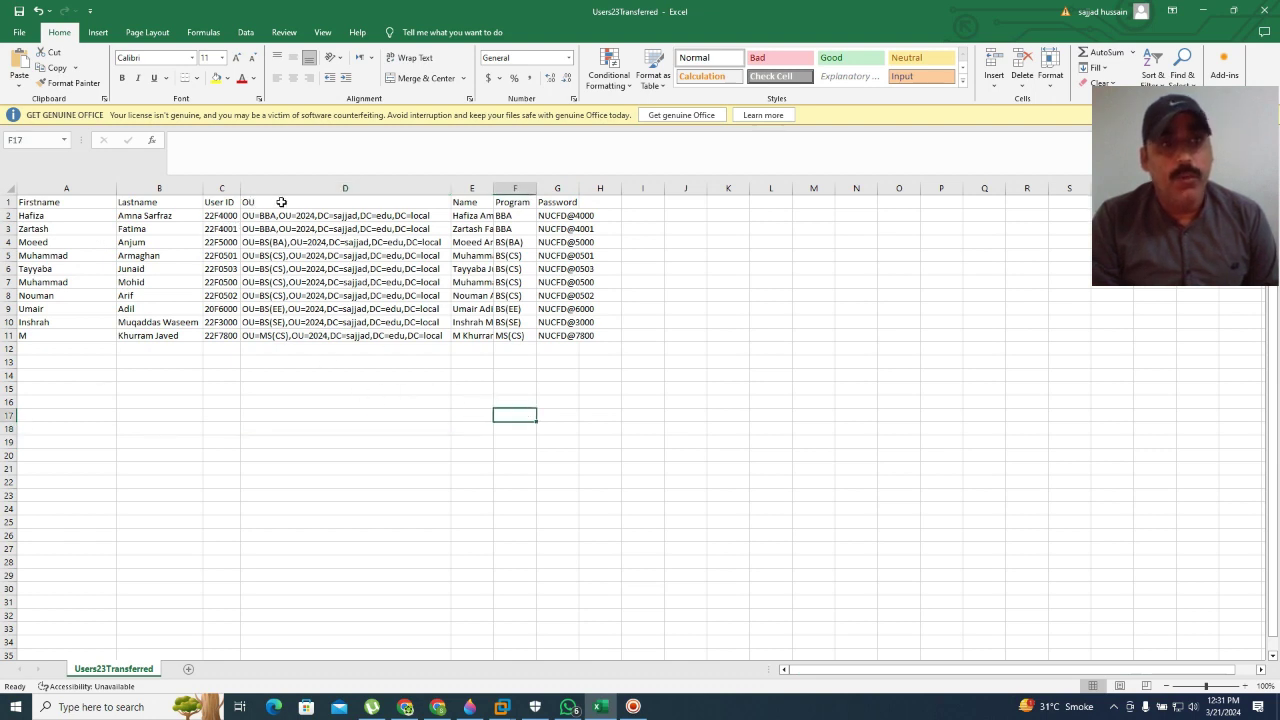
{"action": "left_click", "coordinate": [347, 423]}
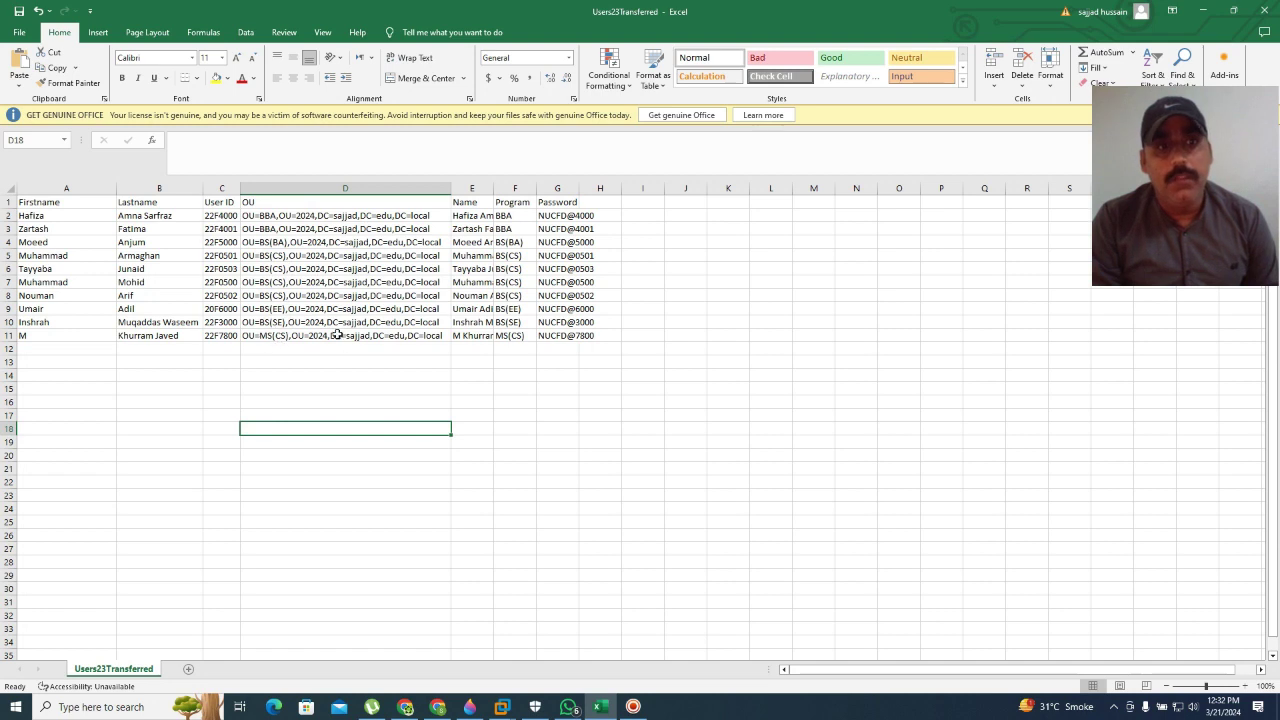
{"action": "left_click", "coordinate": [598, 469]}
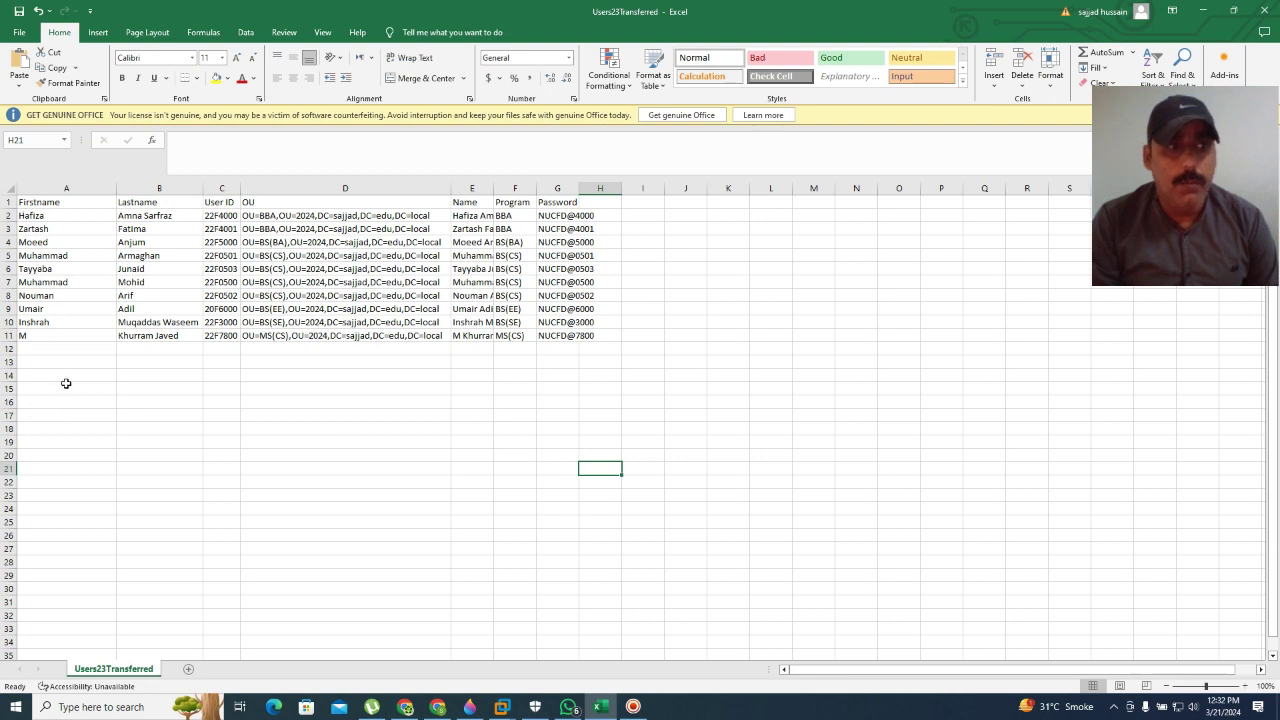
{"action": "left_click", "coordinate": [485, 440]}
{"action": "left_click", "coordinate": [690, 448]}
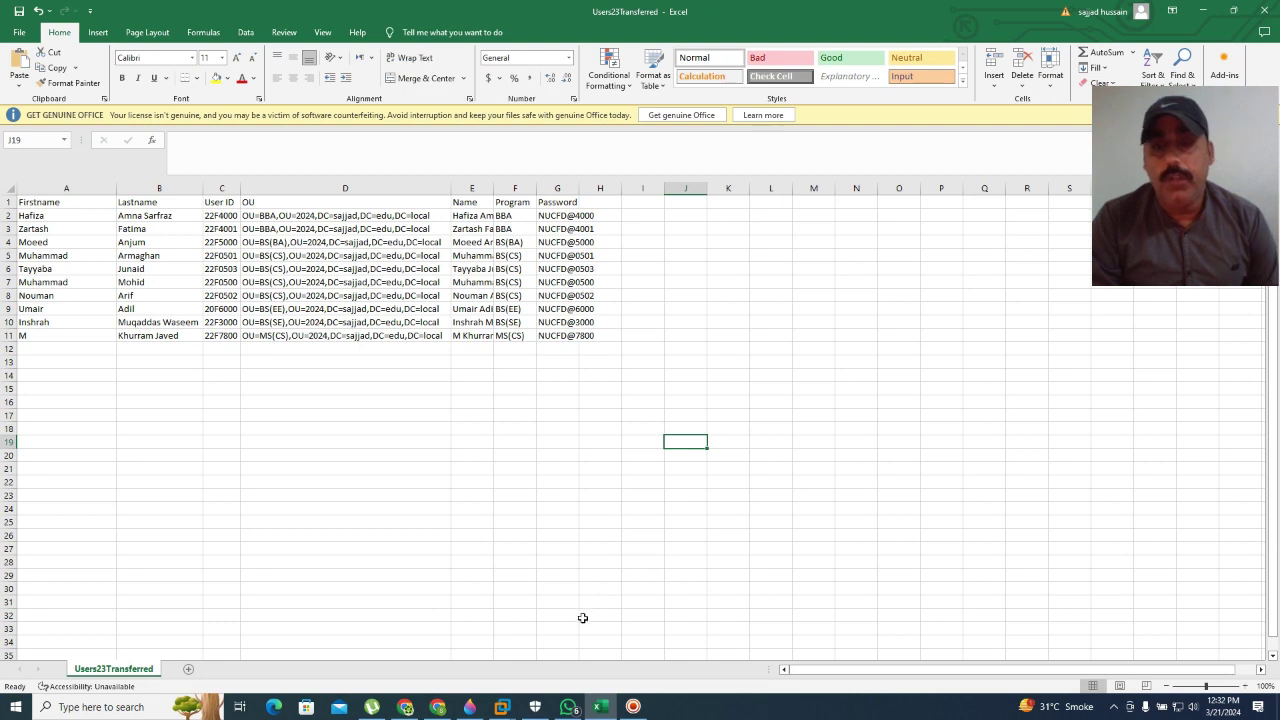
Step: Bring the VMware Workstation window with the Windows Server 2016 machine to the front
{"action": "left_click", "coordinate": [1114, 707]}
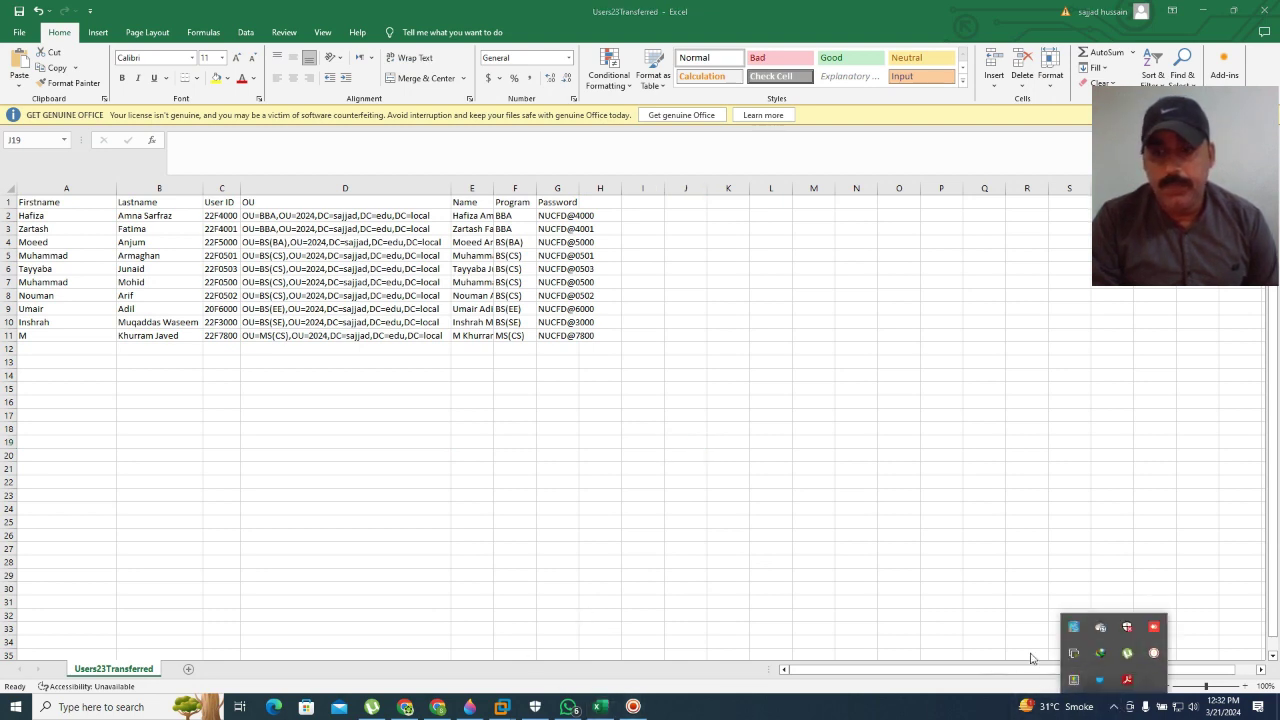
{"action": "left_click", "coordinate": [1154, 654]}
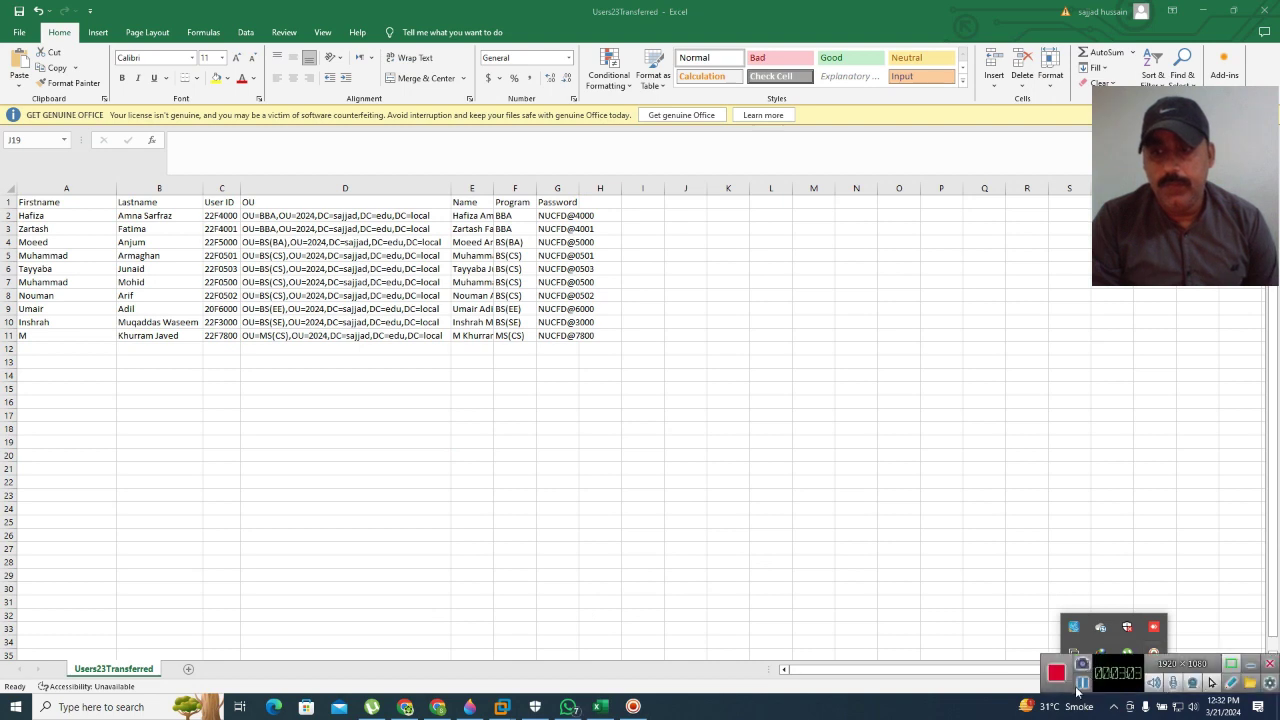
{"action": "left_click", "coordinate": [1250, 663]}
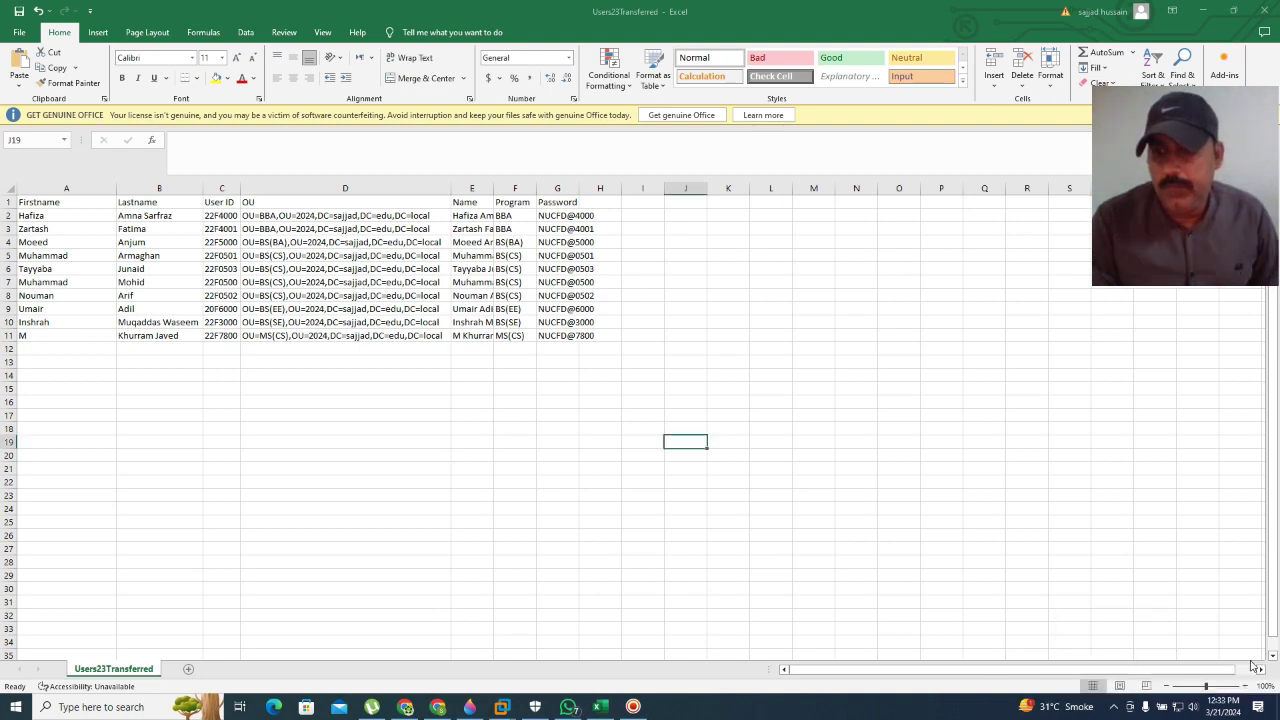
{"action": "left_click", "coordinate": [487, 454]}
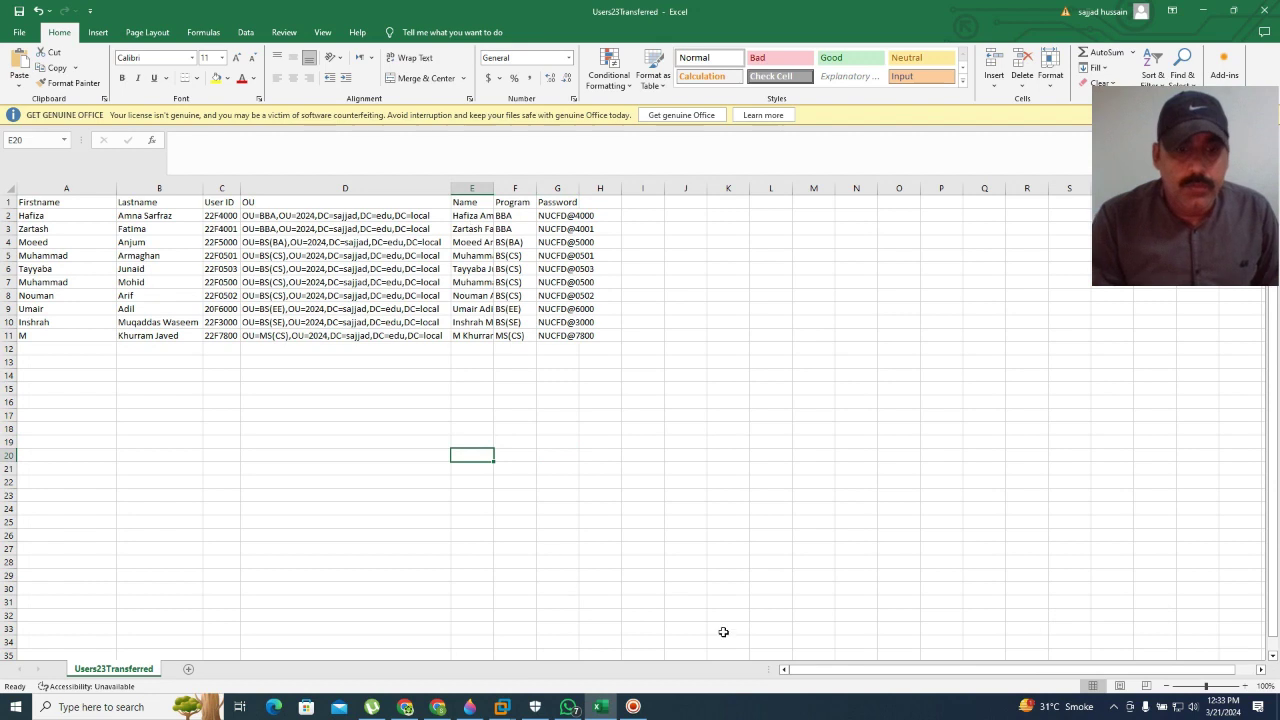
Step: Bring the Windows Server 2016 VM forward, wake its lock screen and maximize the window
{"action": "mouse_move", "coordinate": [498, 712]}
{"action": "left_click", "coordinate": [560, 623]}
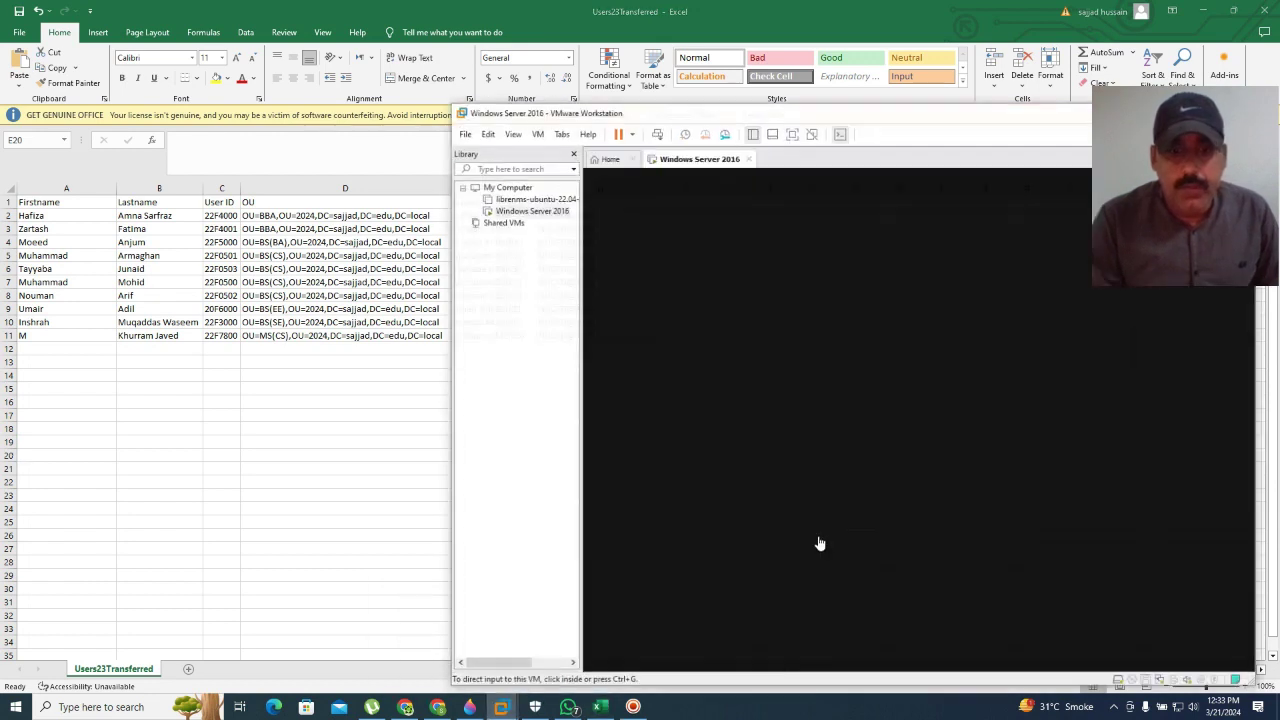
{"action": "left_click_drag", "start_coordinate": [912, 108], "coordinate": [705, 133]}
{"action": "left_click", "coordinate": [716, 506]}
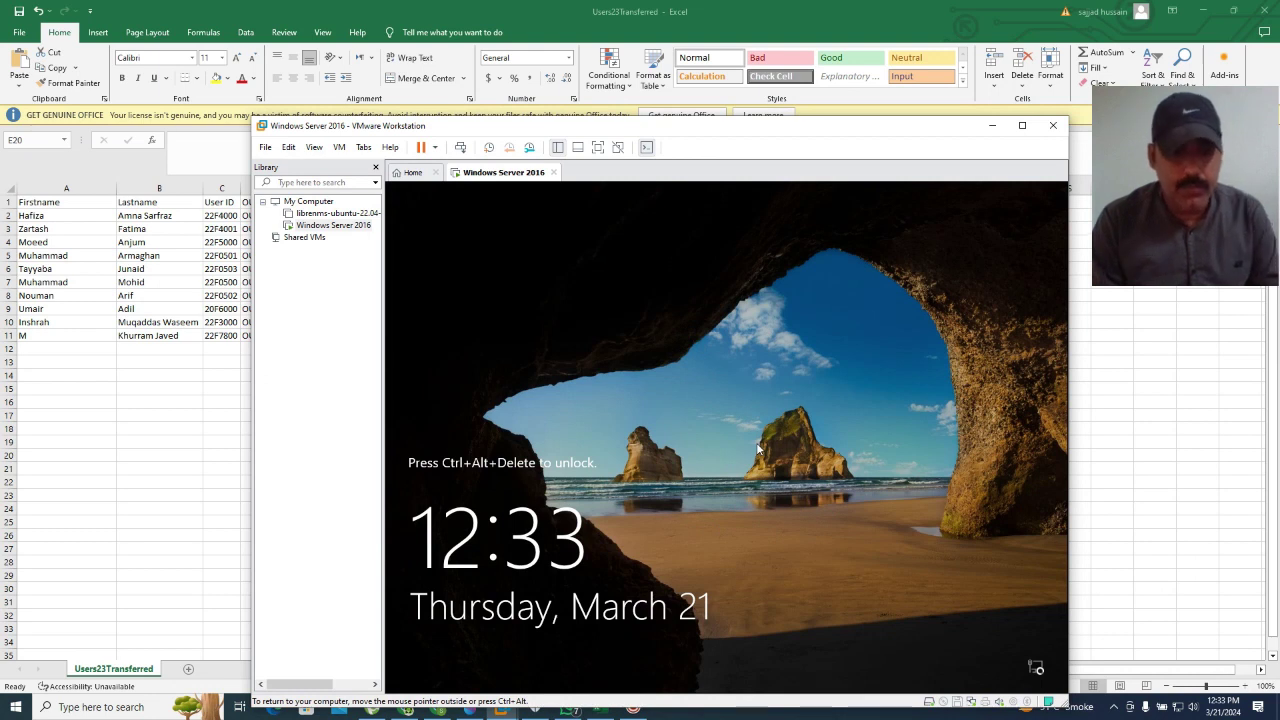
{"action": "left_click", "coordinate": [1022, 128]}
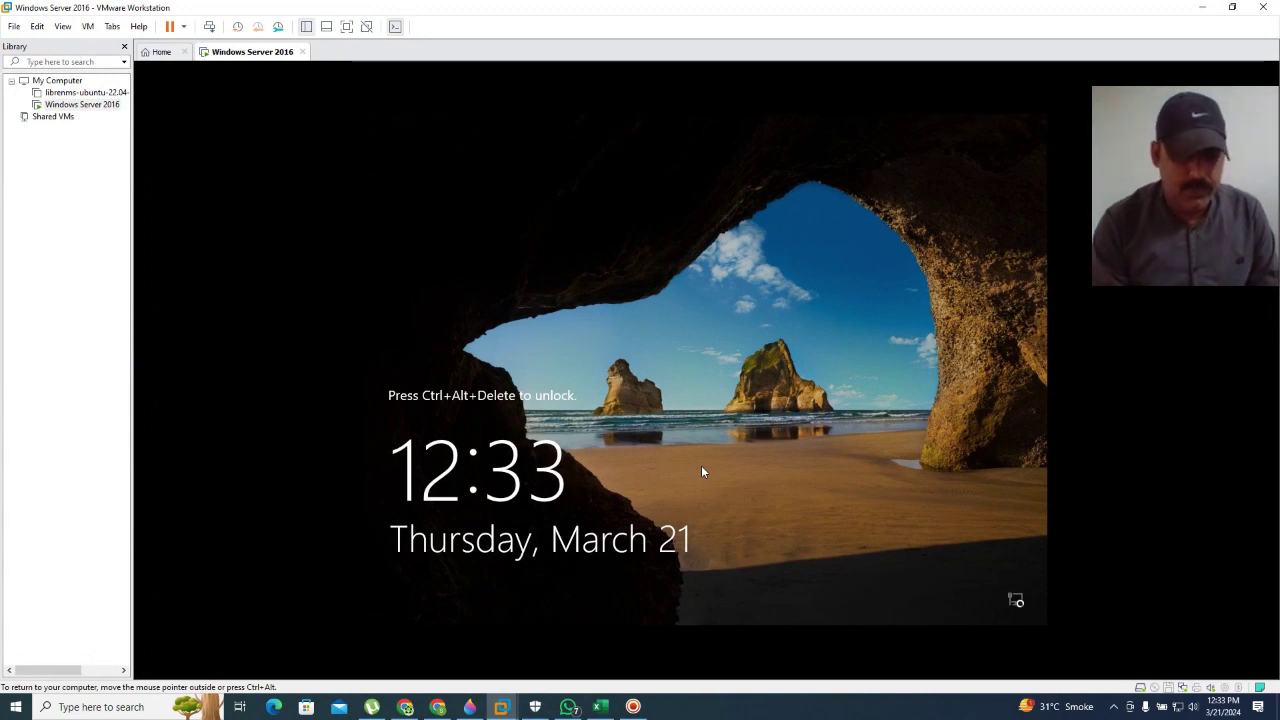
Step: Sign in as Administrator with Ctrl+Alt+Insert, Caps Lock off, entering the account password
{"action": "key", "text": "ctrl+alt+Insert"}
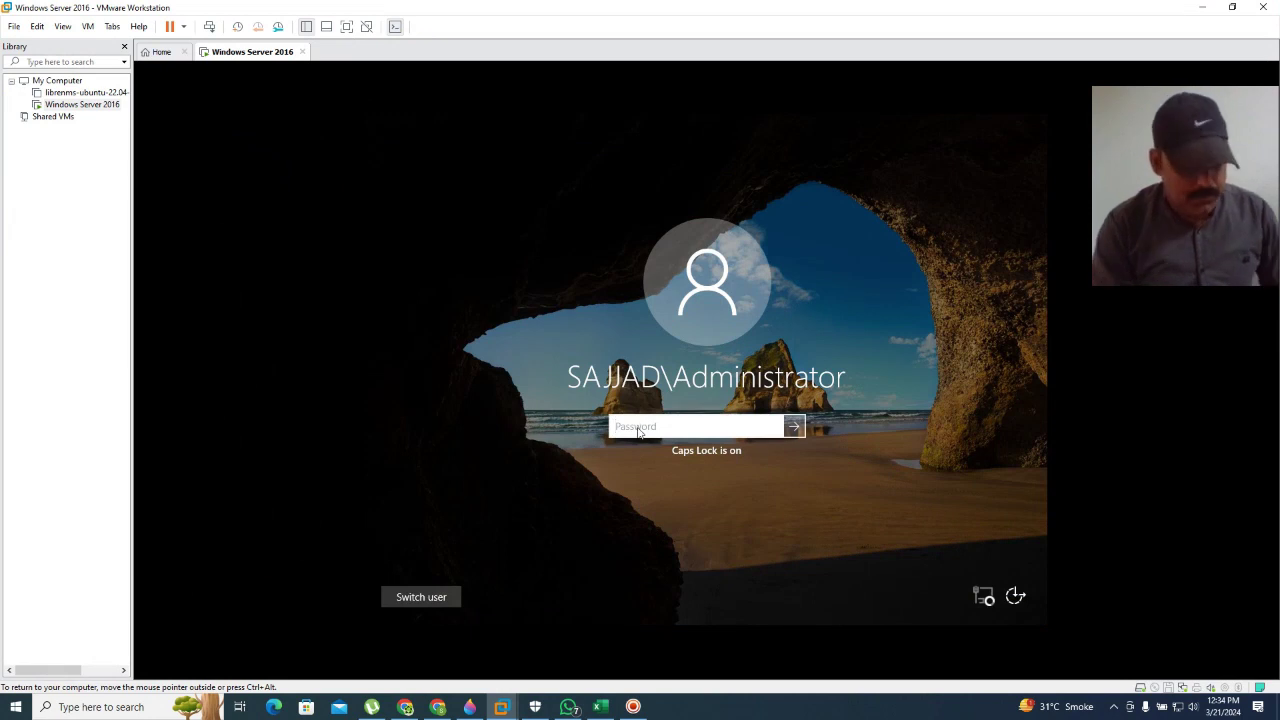
{"action": "key", "text": "Caps_Lock"}
{"action": "type", "text": "password1"}
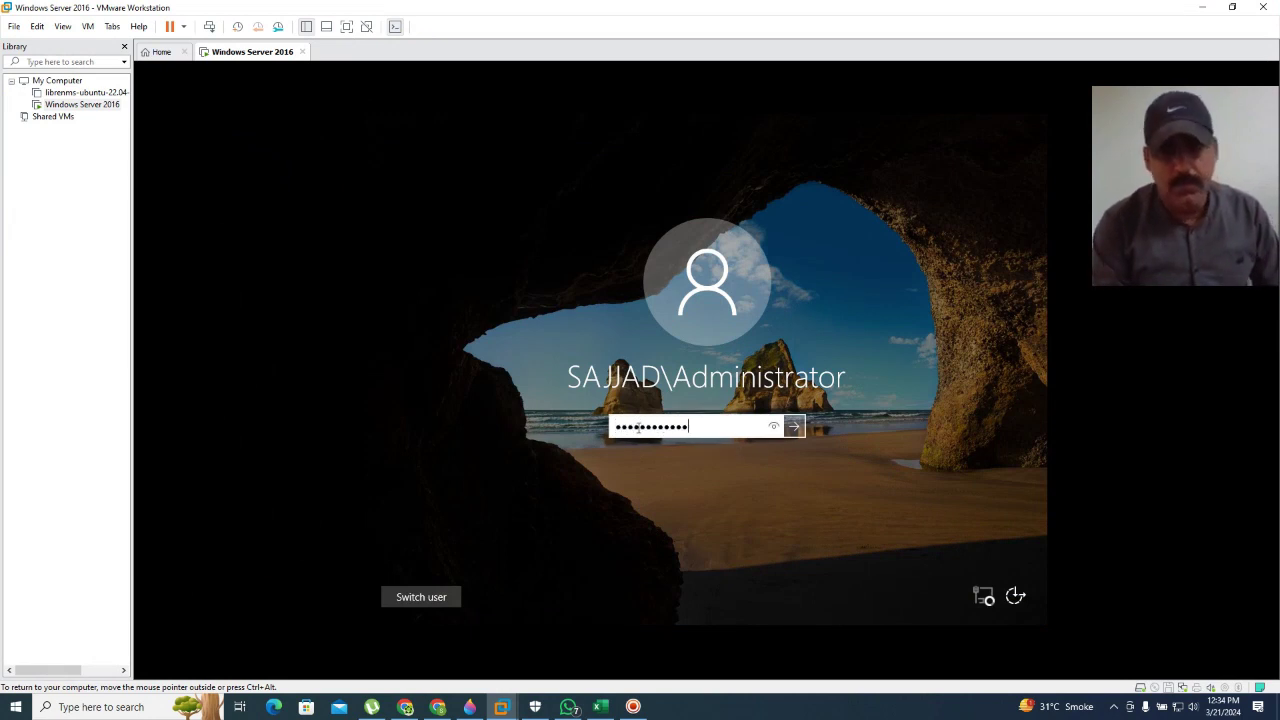
{"action": "key", "text": "Return"}
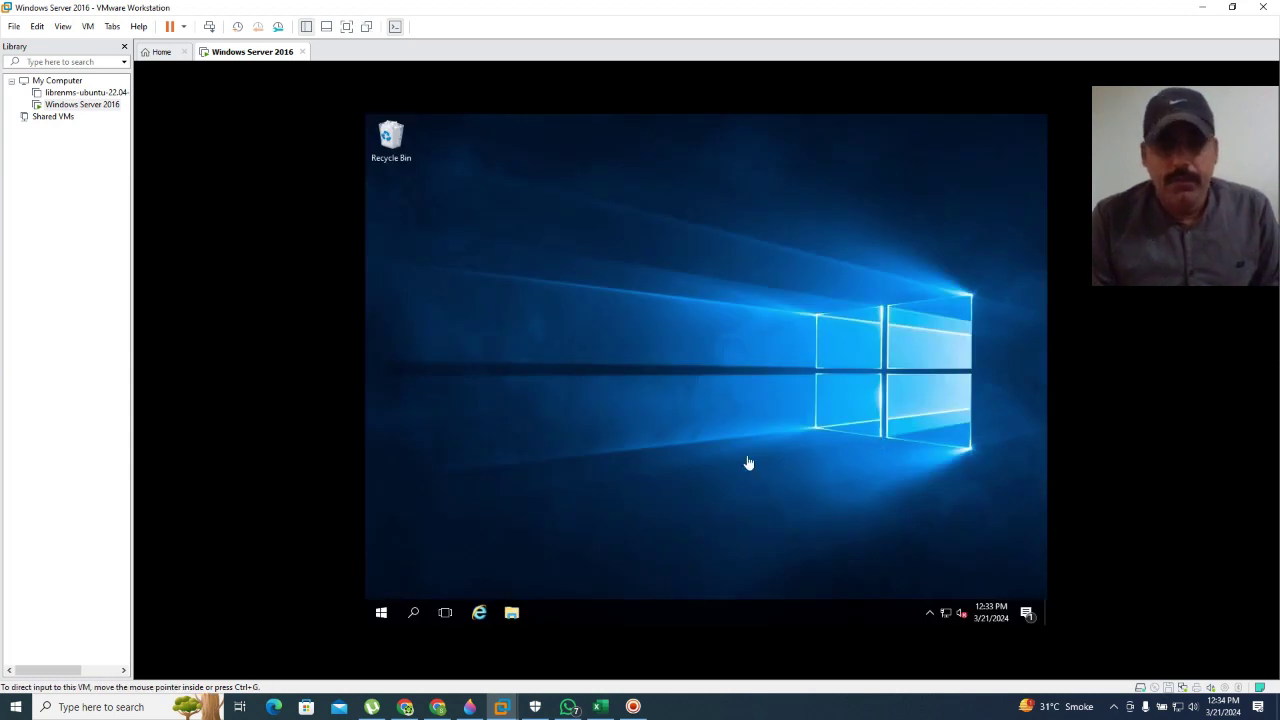
Step: Restore the VM window beside Excel, search 'user' in Start and launch Active Directory Users and Computers
{"action": "left_click", "coordinate": [1232, 7]}
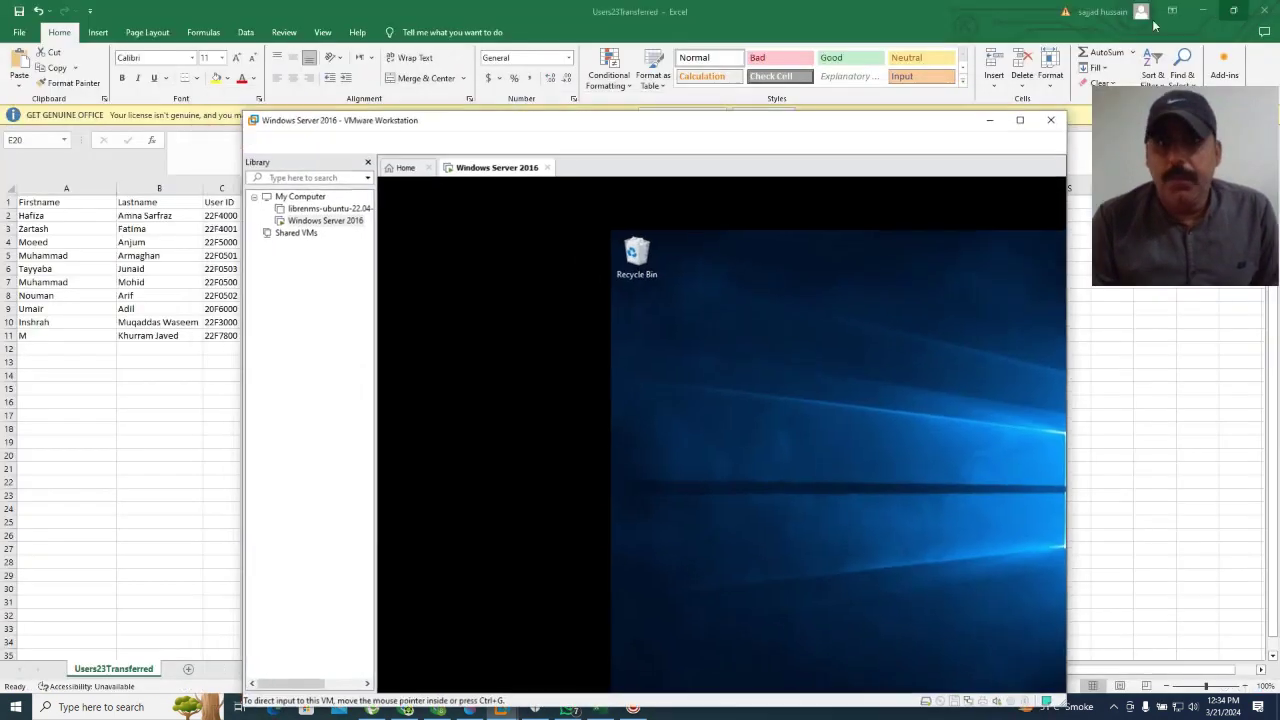
{"action": "left_click_drag", "start_coordinate": [706, 128], "coordinate": [773, 100]}
{"action": "left_click", "coordinate": [460, 649]}
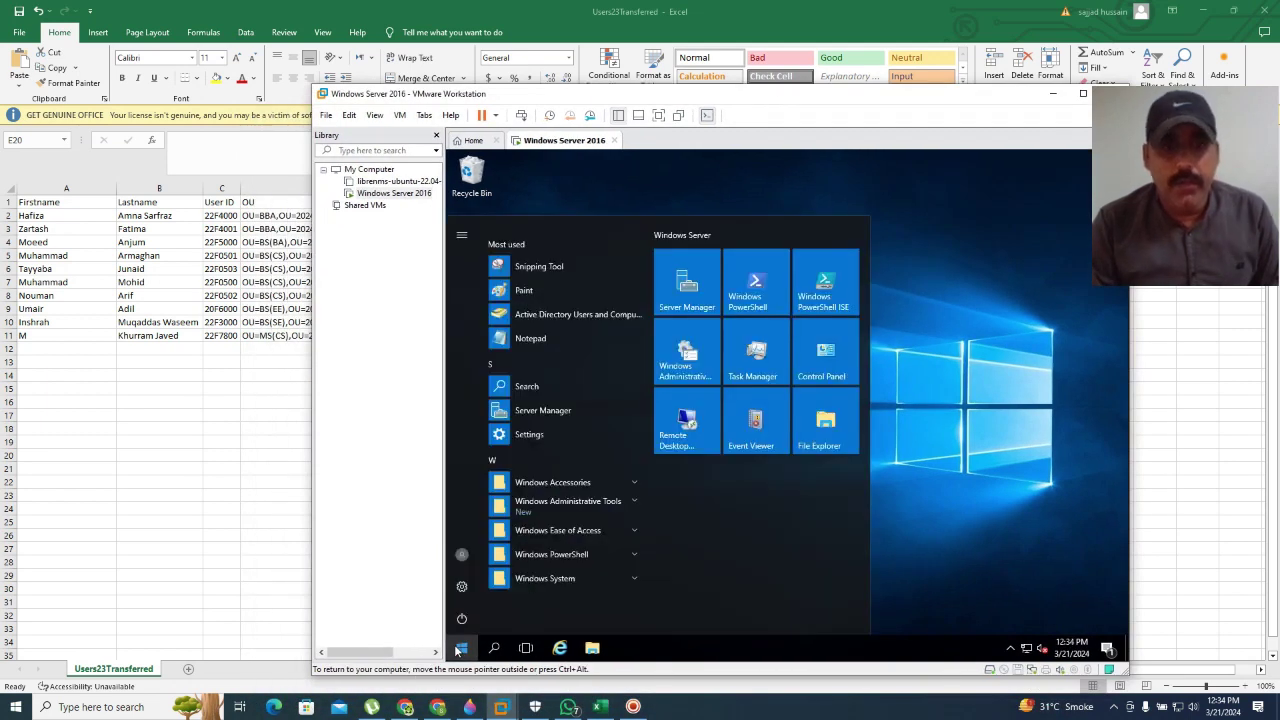
{"action": "left_click", "coordinate": [458, 649]}
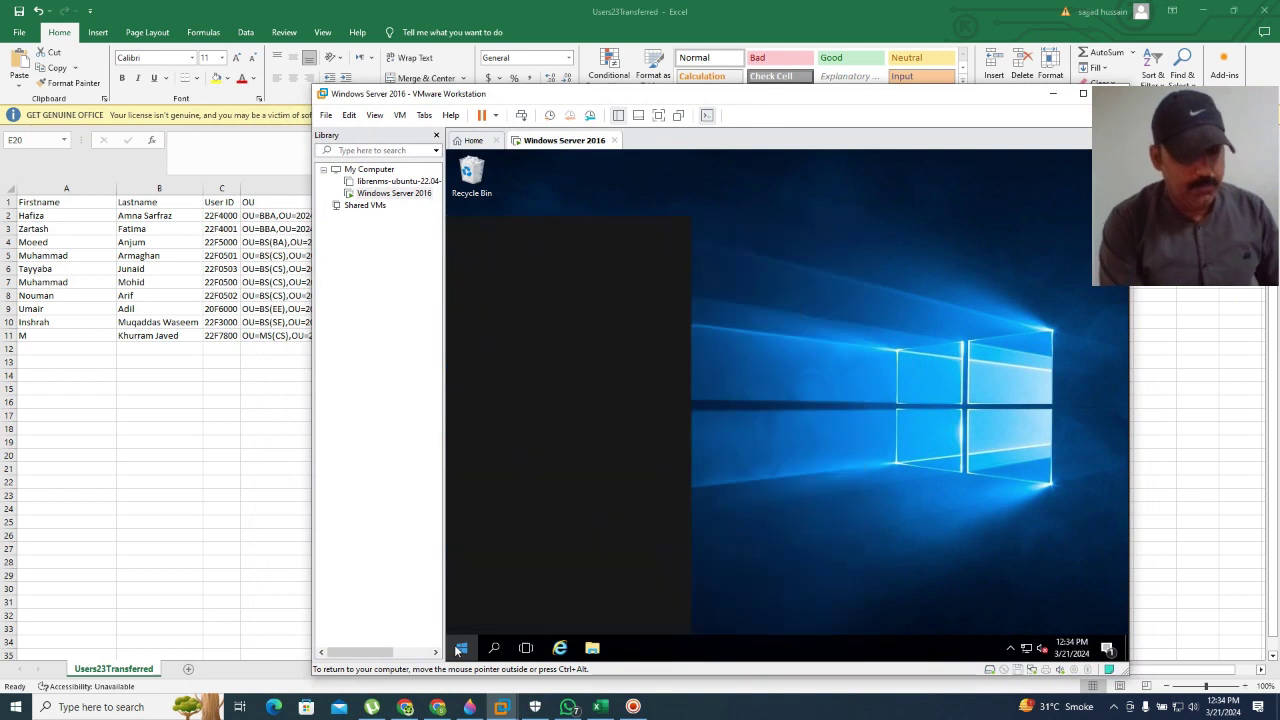
{"action": "type", "text": "p"}
{"action": "key", "text": "BackSpace"}
{"action": "type", "text": "user"}
{"action": "left_click", "coordinate": [617, 262]}
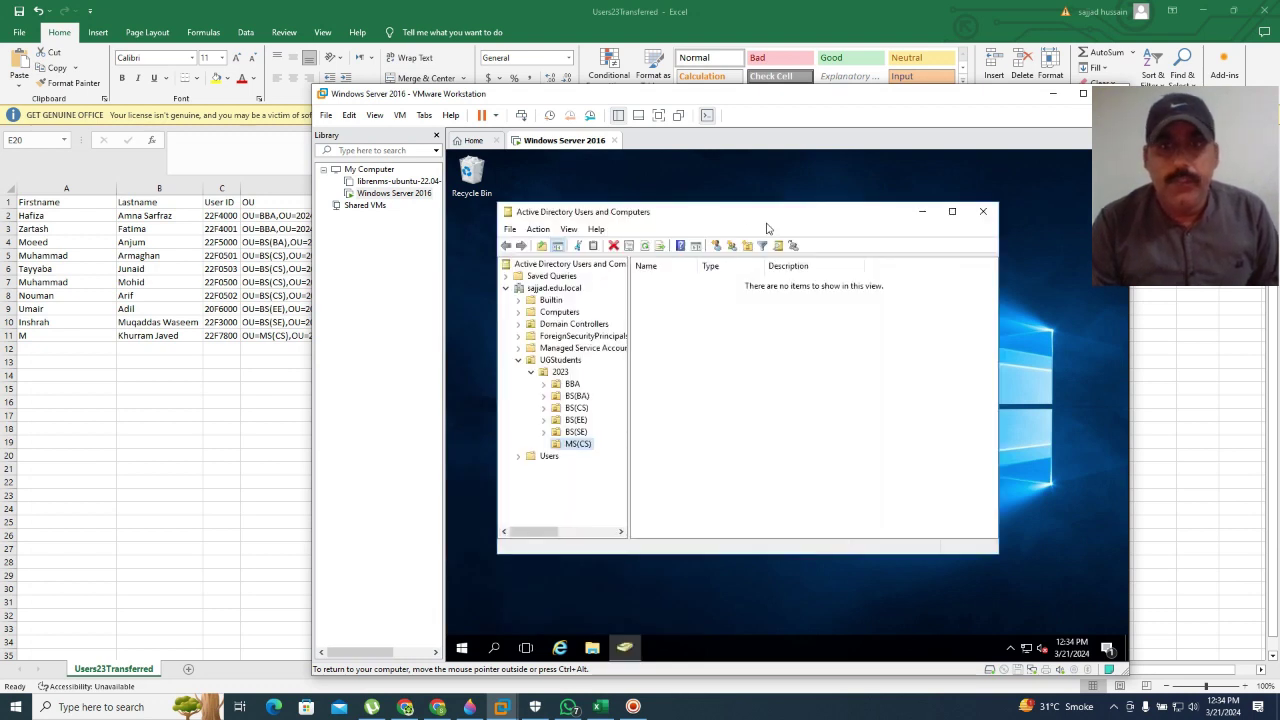
{"action": "left_click_drag", "start_coordinate": [767, 222], "coordinate": [864, 222]}
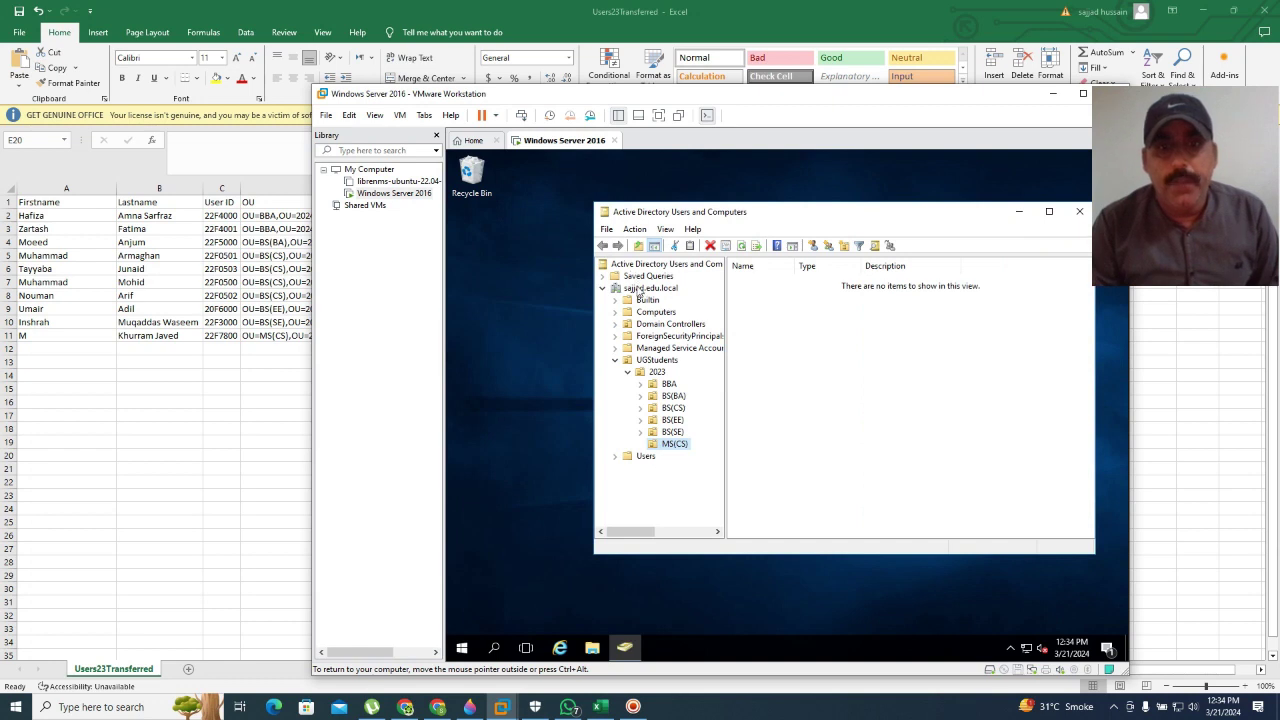
Step: Create organizational unit 2024 under sajjad.edu.local after checking the OU path in cell D2
{"action": "right_click", "coordinate": [638, 290]}
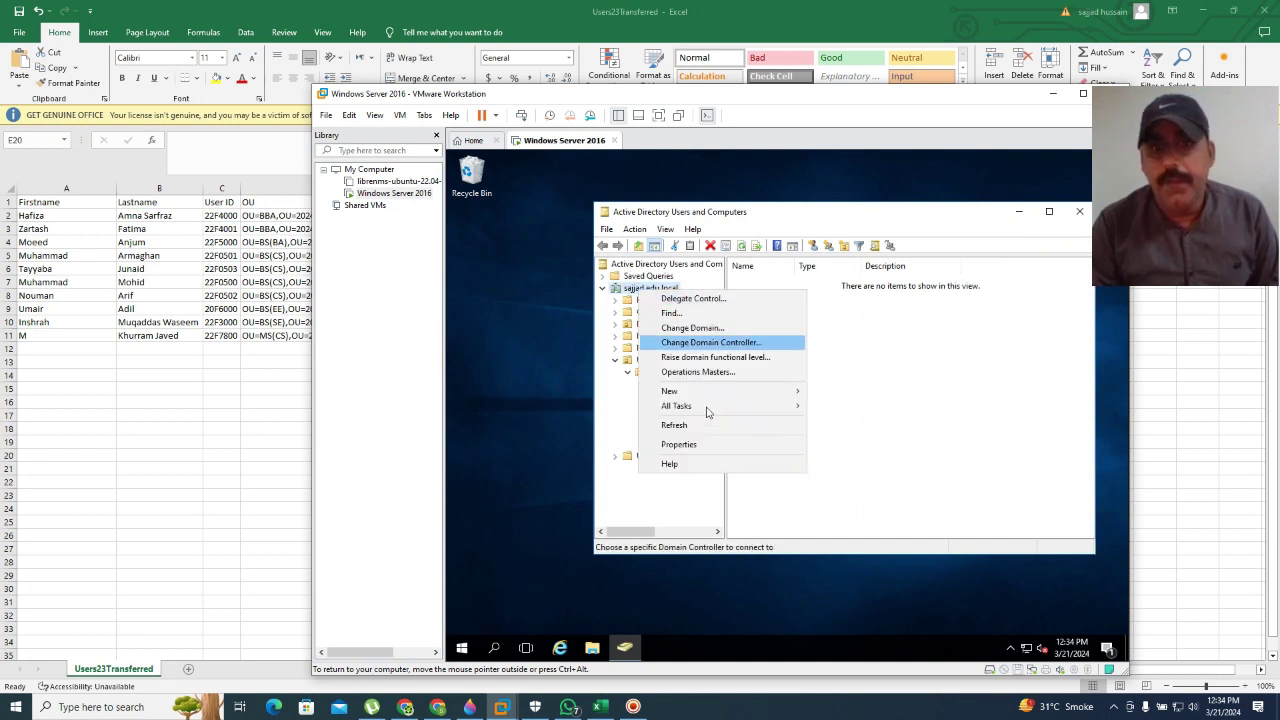
{"action": "mouse_move", "coordinate": [712, 393]}
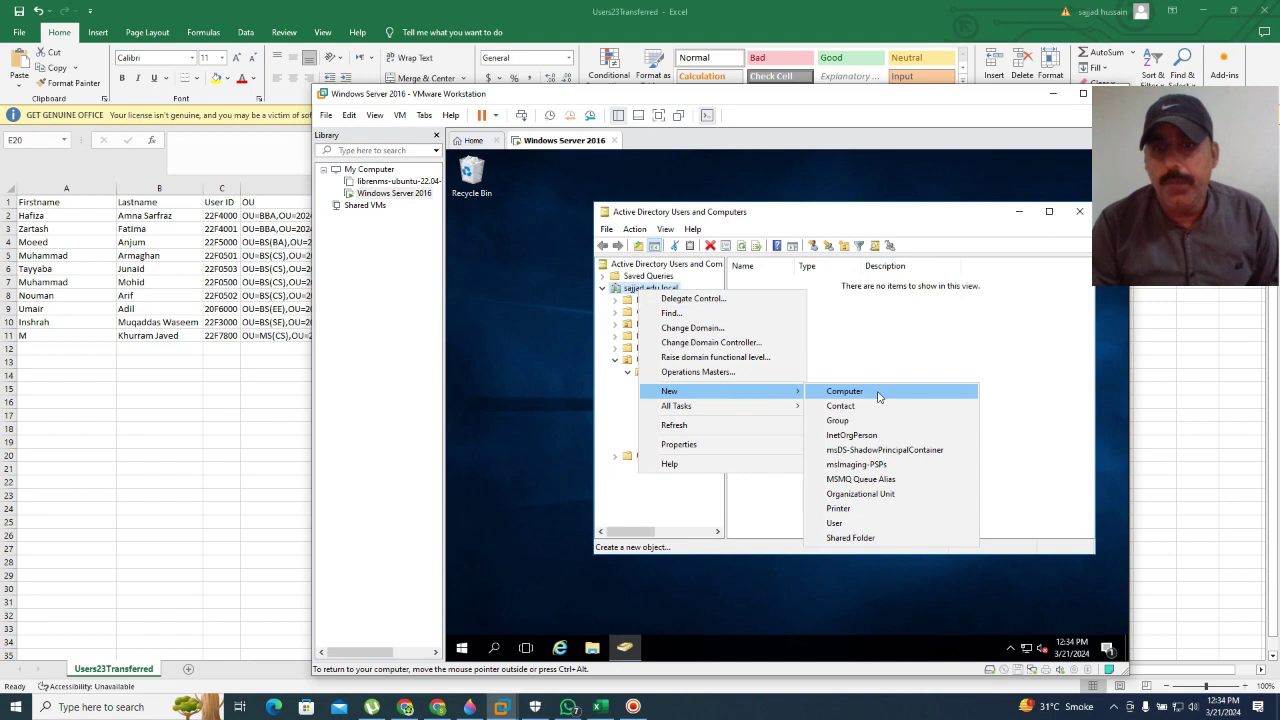
{"action": "left_click", "coordinate": [883, 498]}
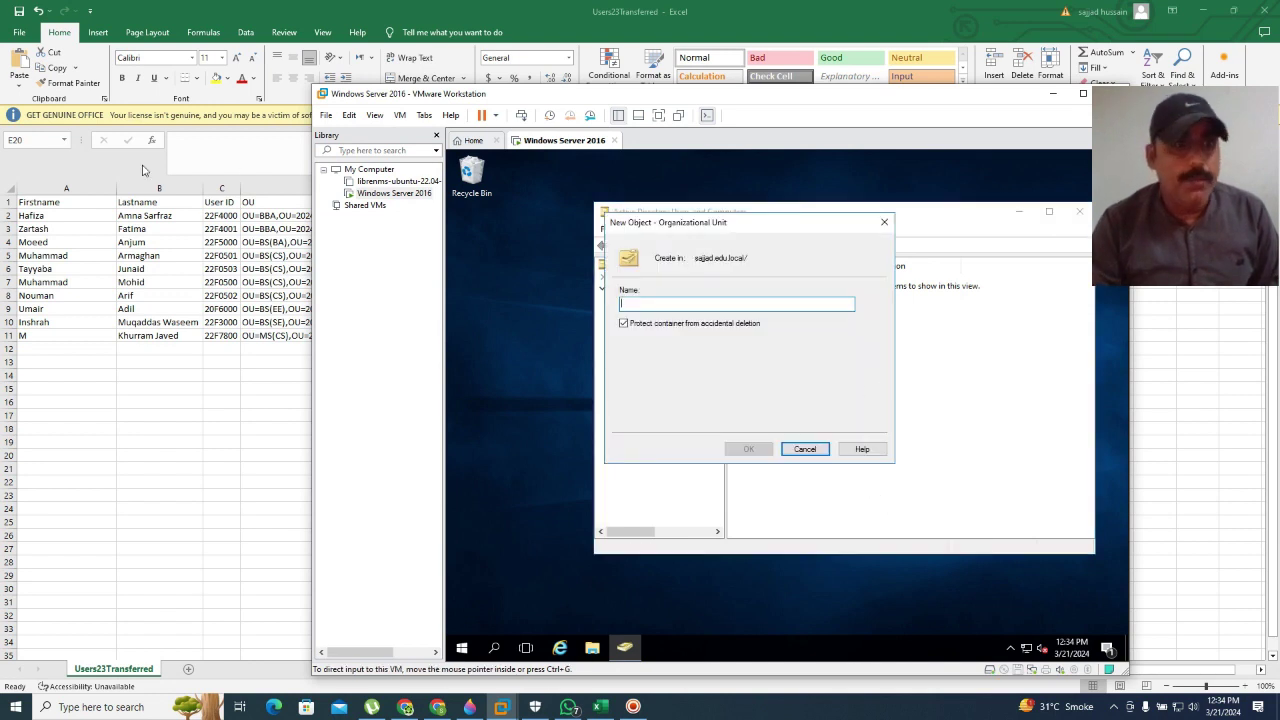
{"action": "left_click_drag", "start_coordinate": [548, 101], "coordinate": [662, 109]}
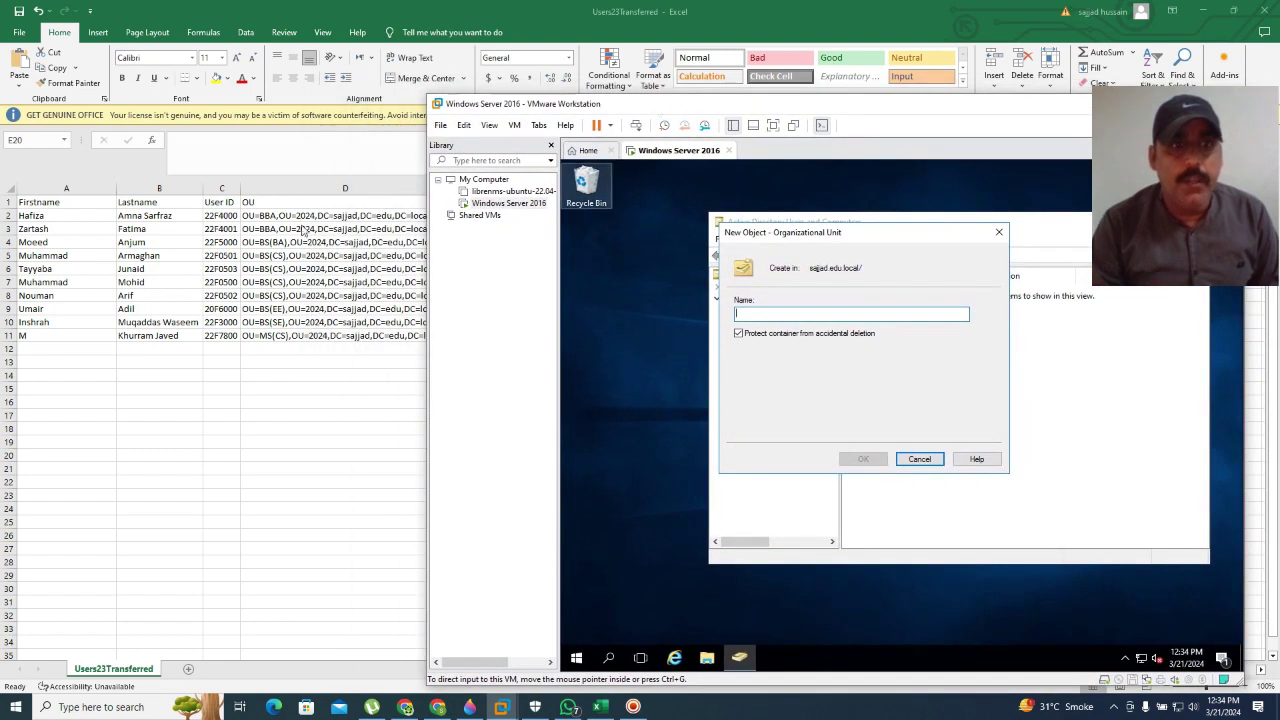
{"action": "left_click", "coordinate": [307, 222]}
{"action": "left_click", "coordinate": [303, 216]}
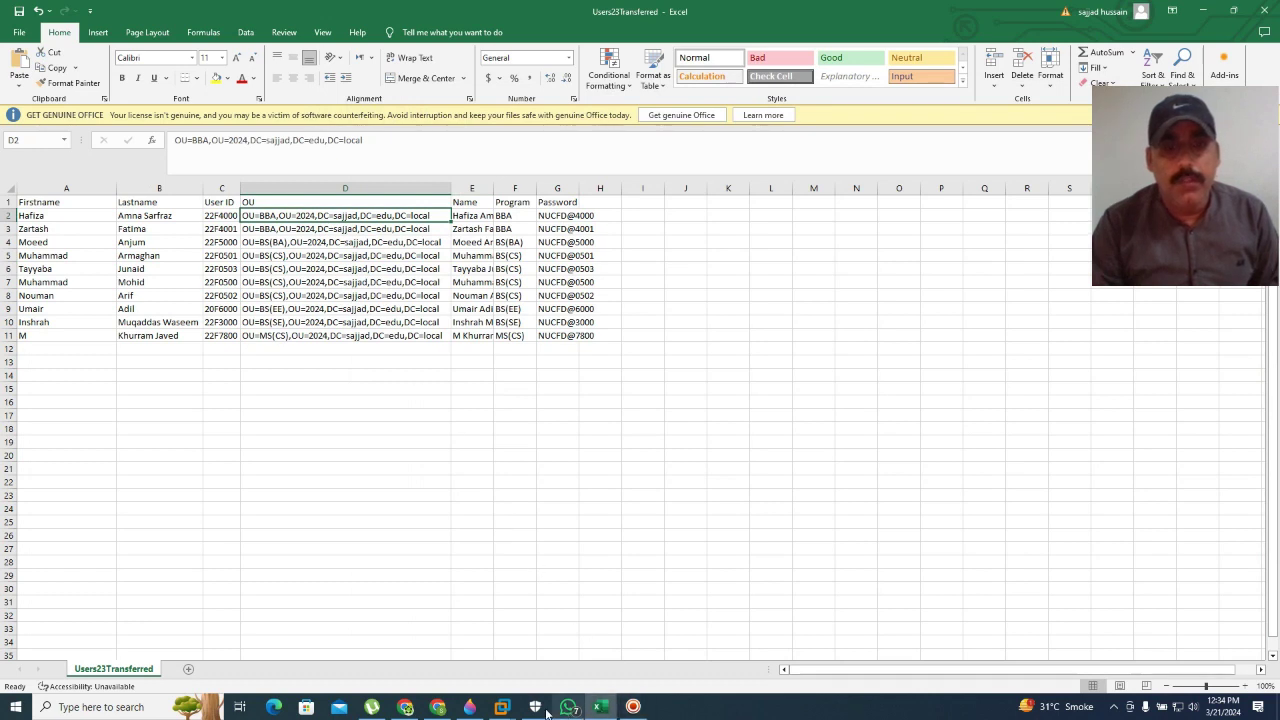
{"action": "left_click", "coordinate": [506, 712]}
{"action": "left_click", "coordinate": [557, 634]}
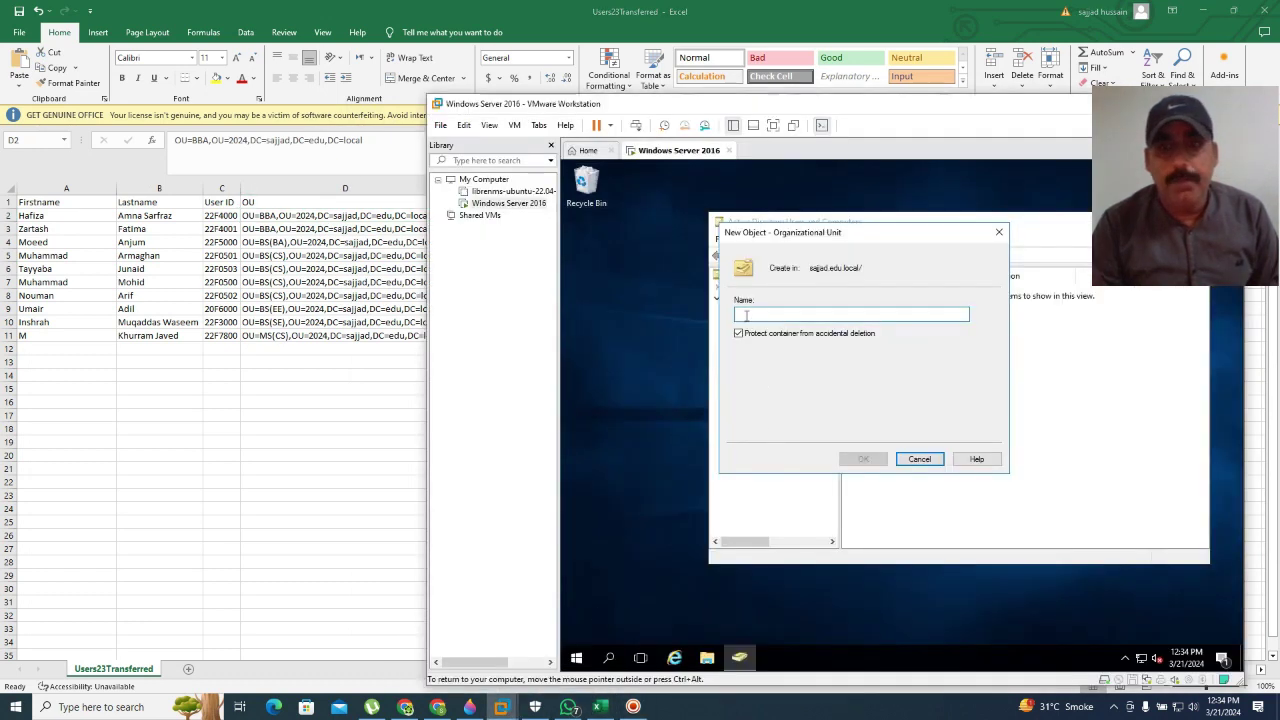
{"action": "type", "text": "2024"}
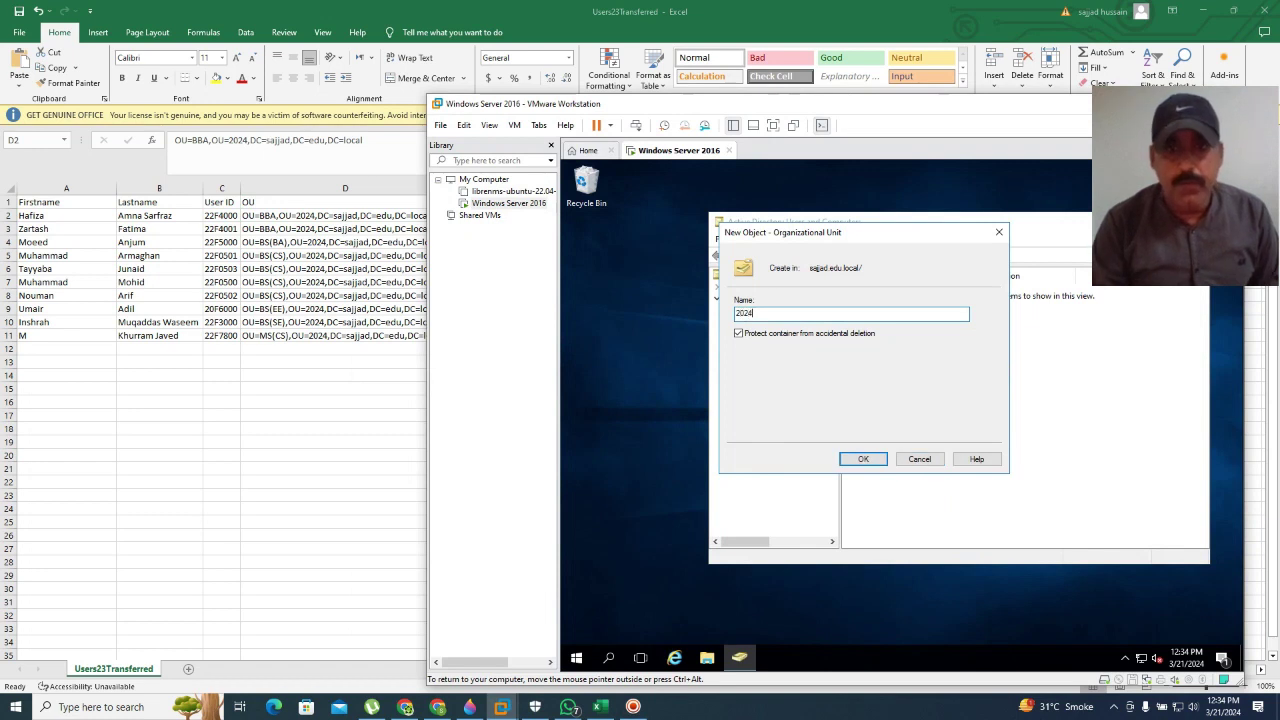
{"action": "left_click", "coordinate": [863, 460]}
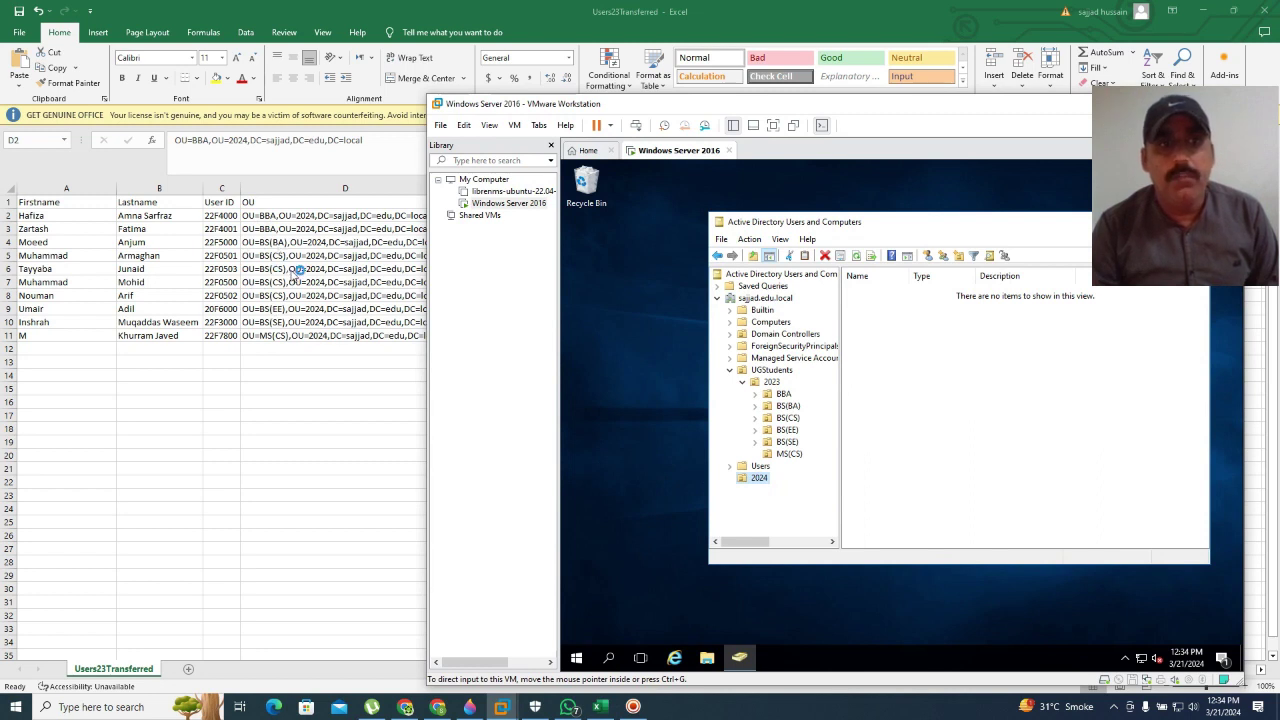
Step: Add a BBA organizational unit inside the 2024 unit
{"action": "right_click", "coordinate": [759, 482]}
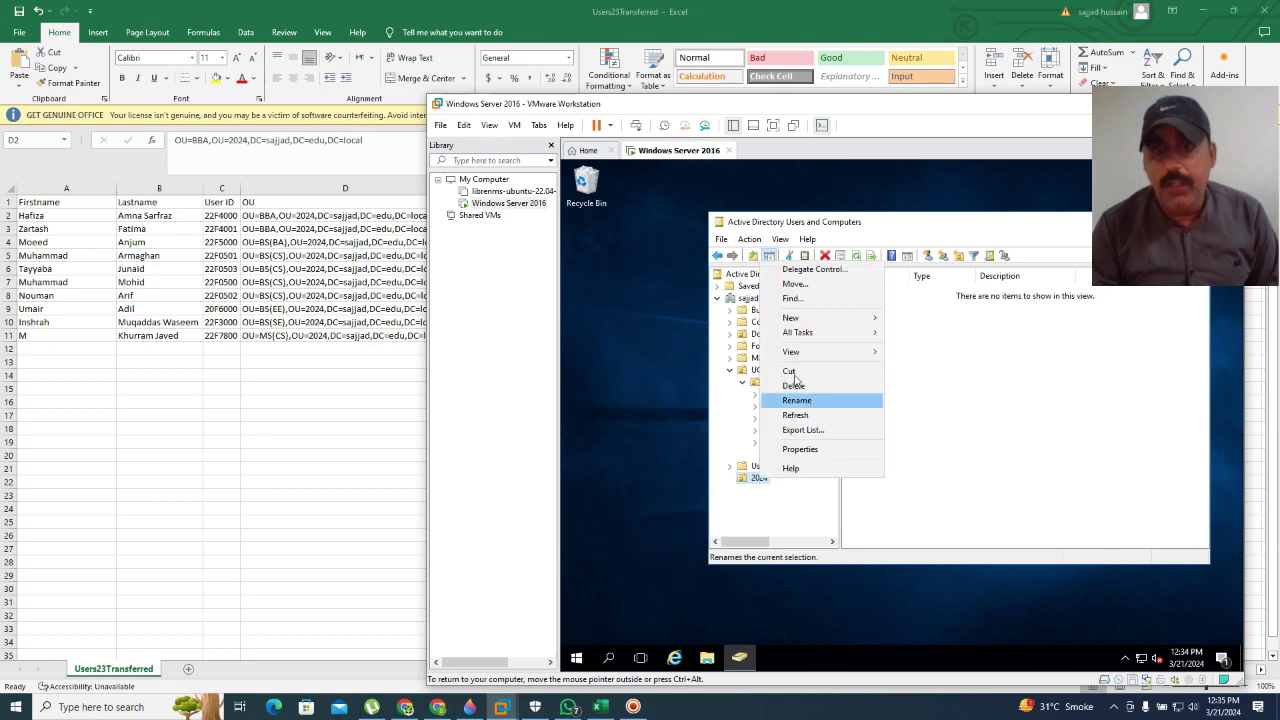
{"action": "mouse_move", "coordinate": [831, 318]}
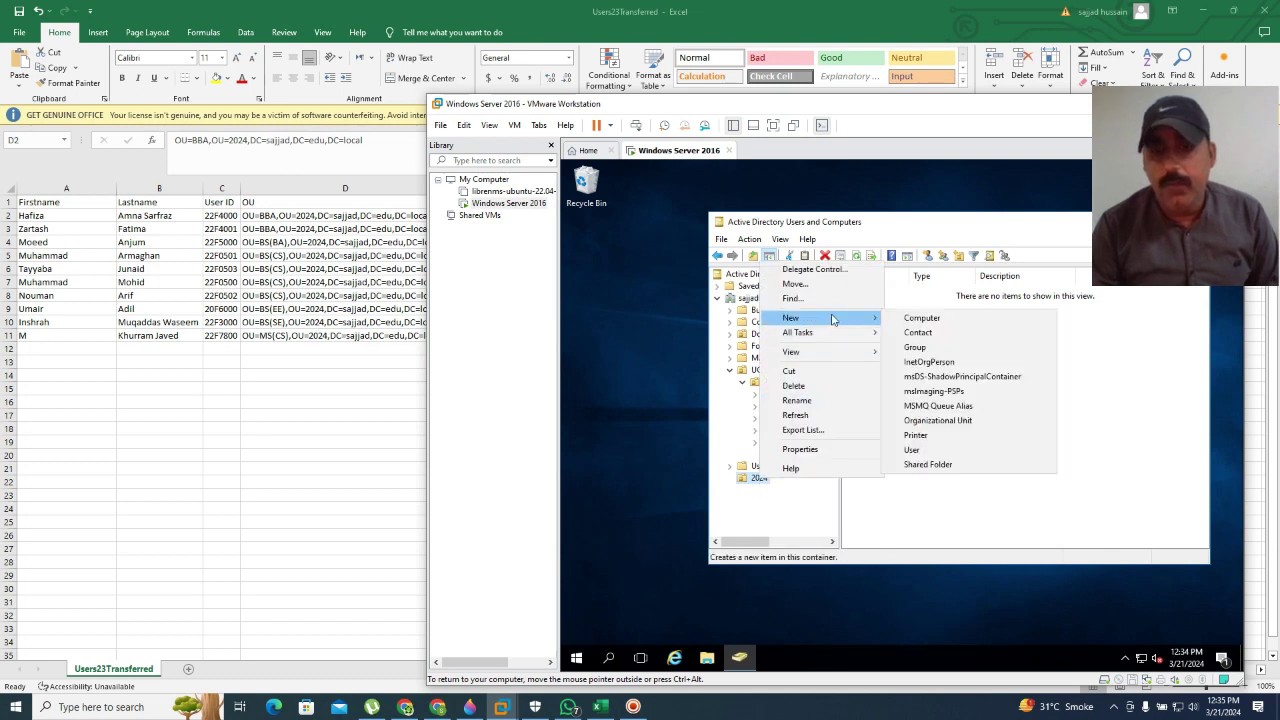
{"action": "left_click", "coordinate": [945, 421]}
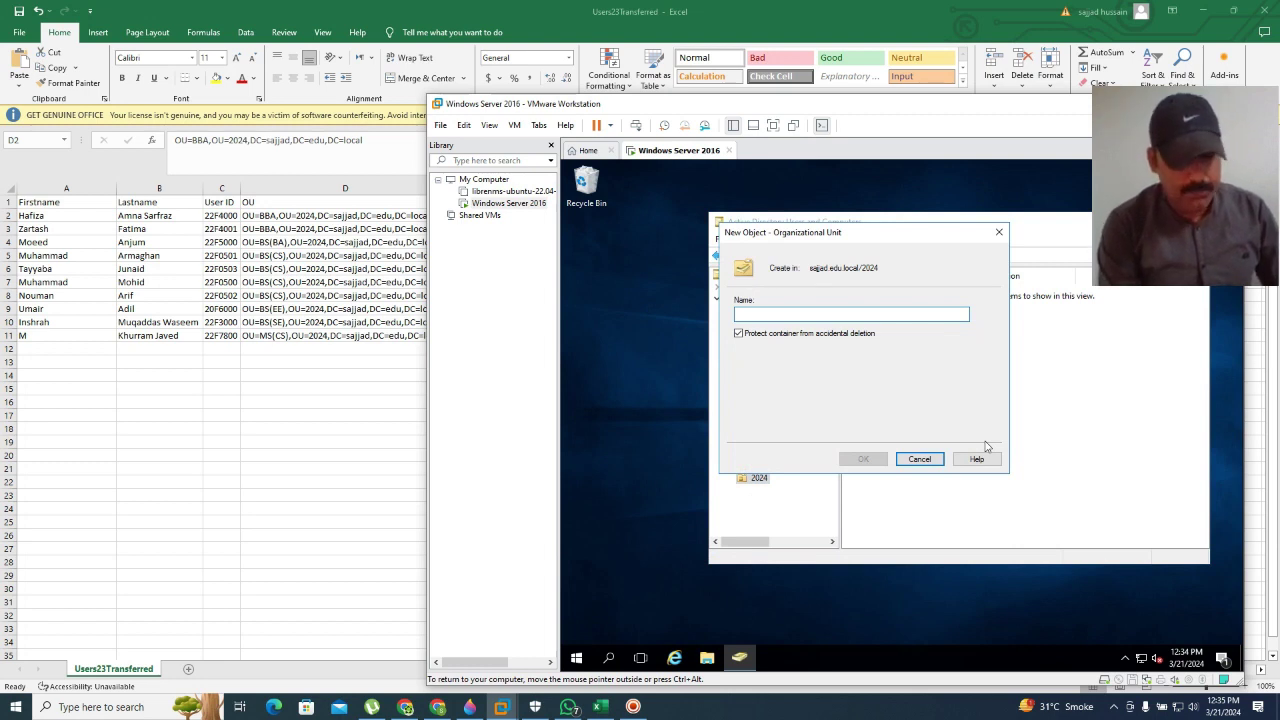
{"action": "type", "text": "BBA"}
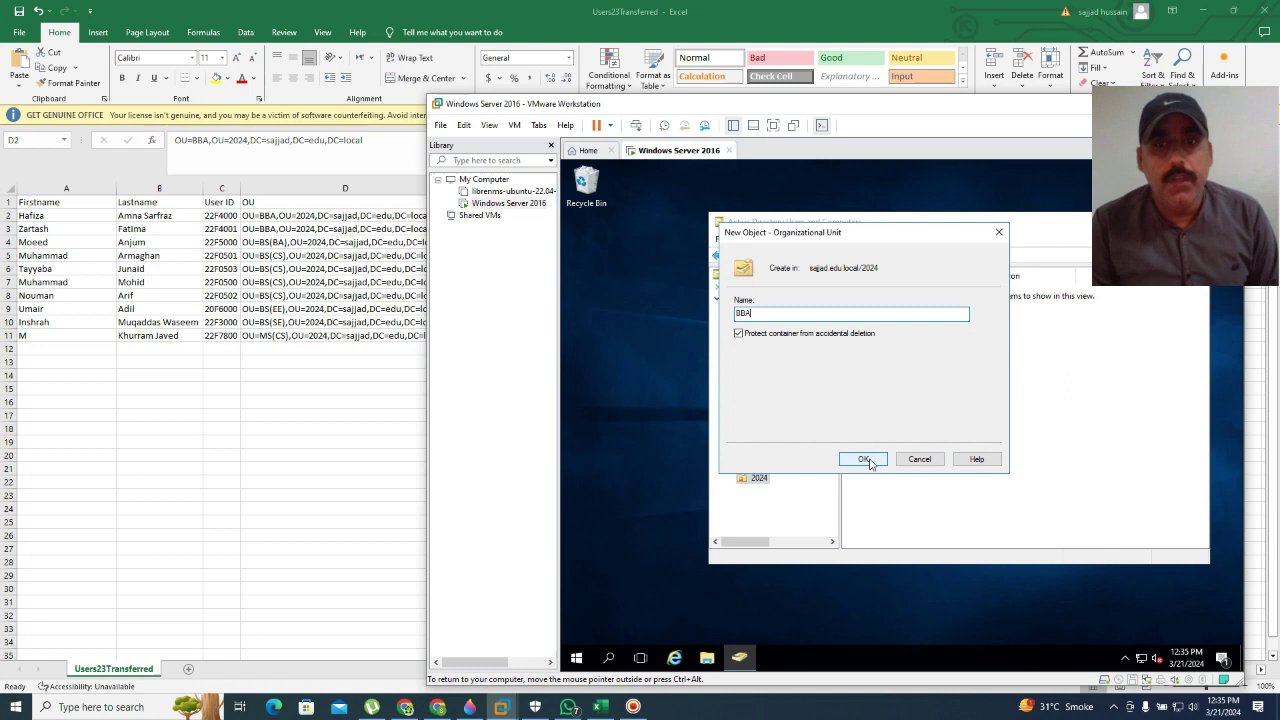
{"action": "left_click", "coordinate": [866, 460]}
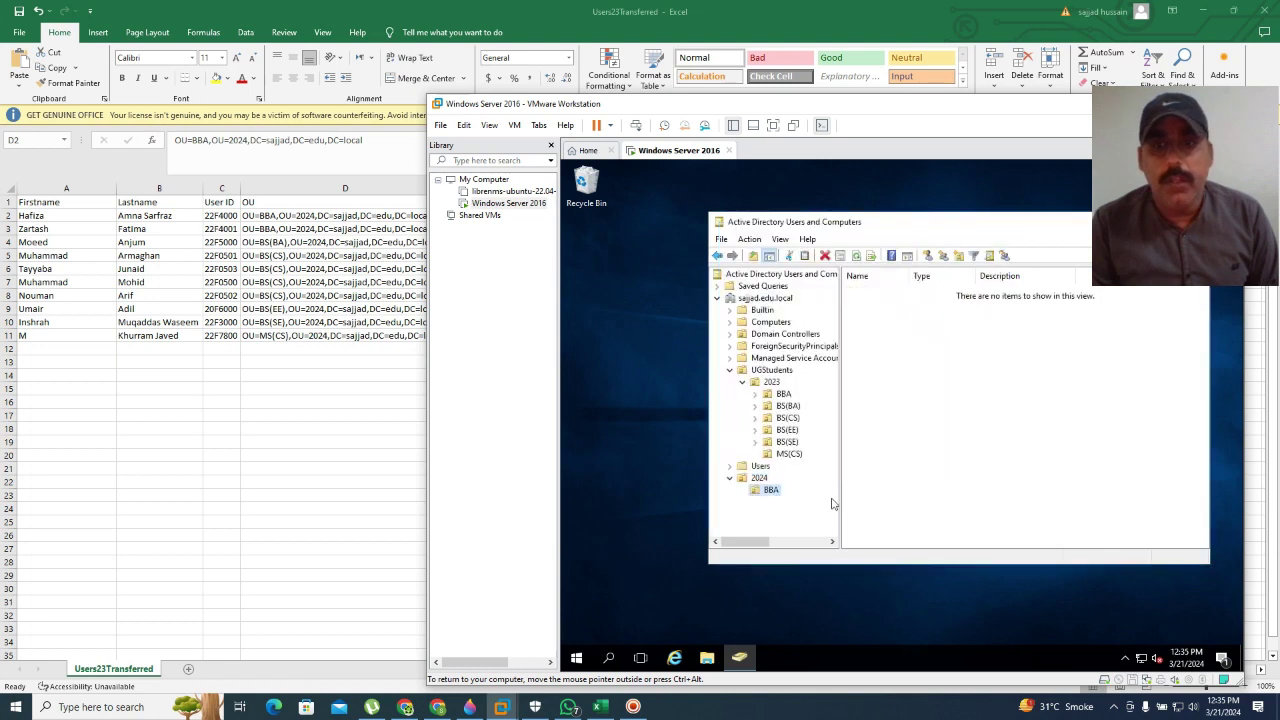
{"action": "right_click", "coordinate": [763, 479]}
Step: Create the BS(CS) organizational unit under 2024
{"action": "mouse_move", "coordinate": [835, 349]}
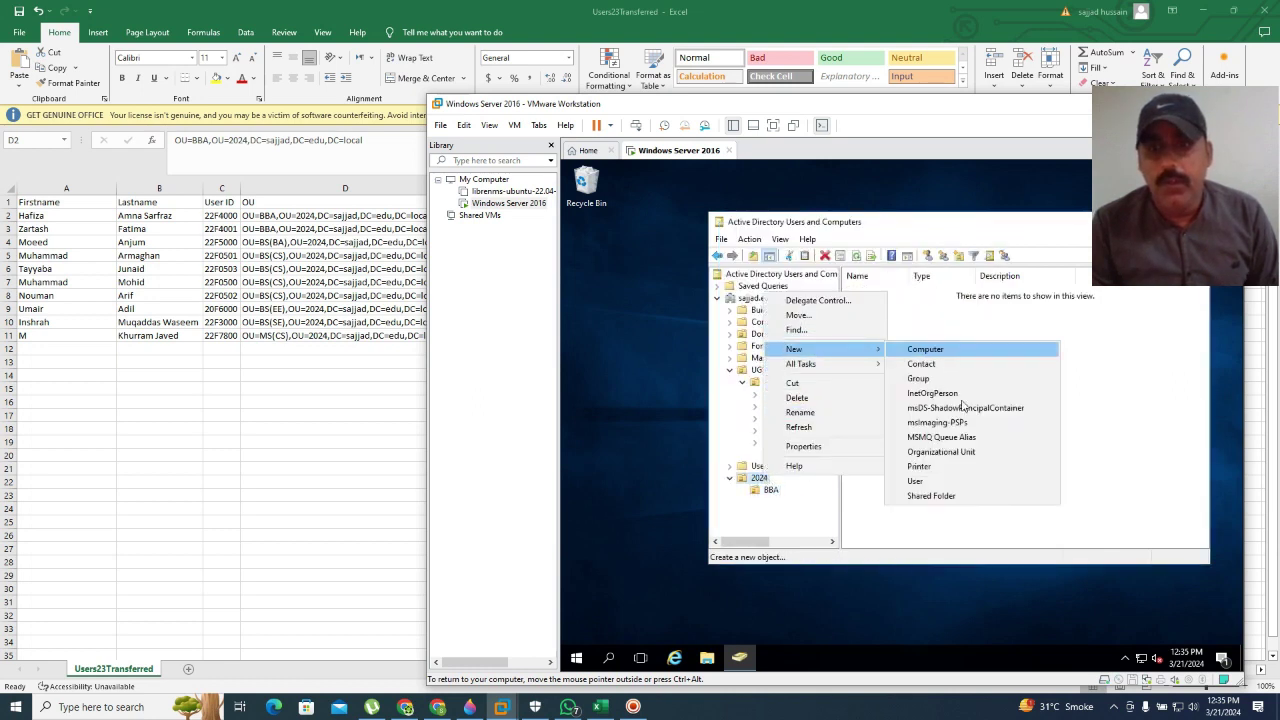
{"action": "left_click", "coordinate": [940, 452]}
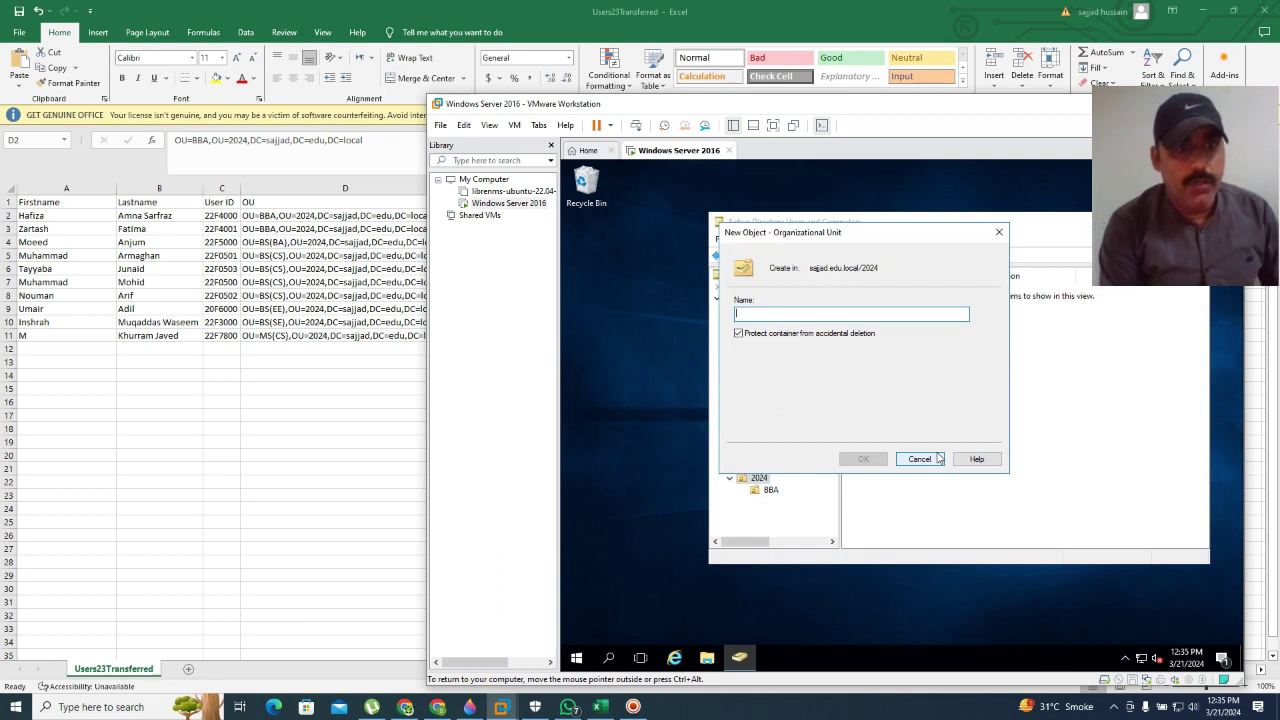
{"action": "type", "text": "BS("}
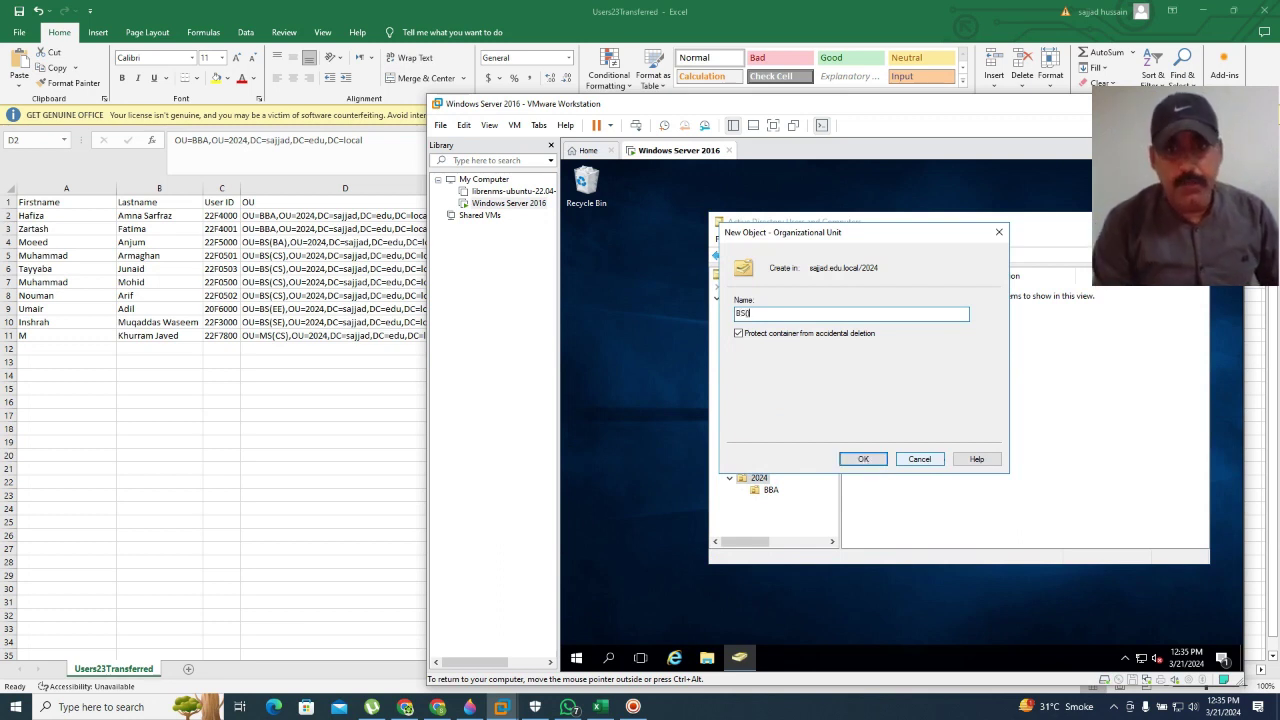
{"action": "left_click", "coordinate": [862, 459]}
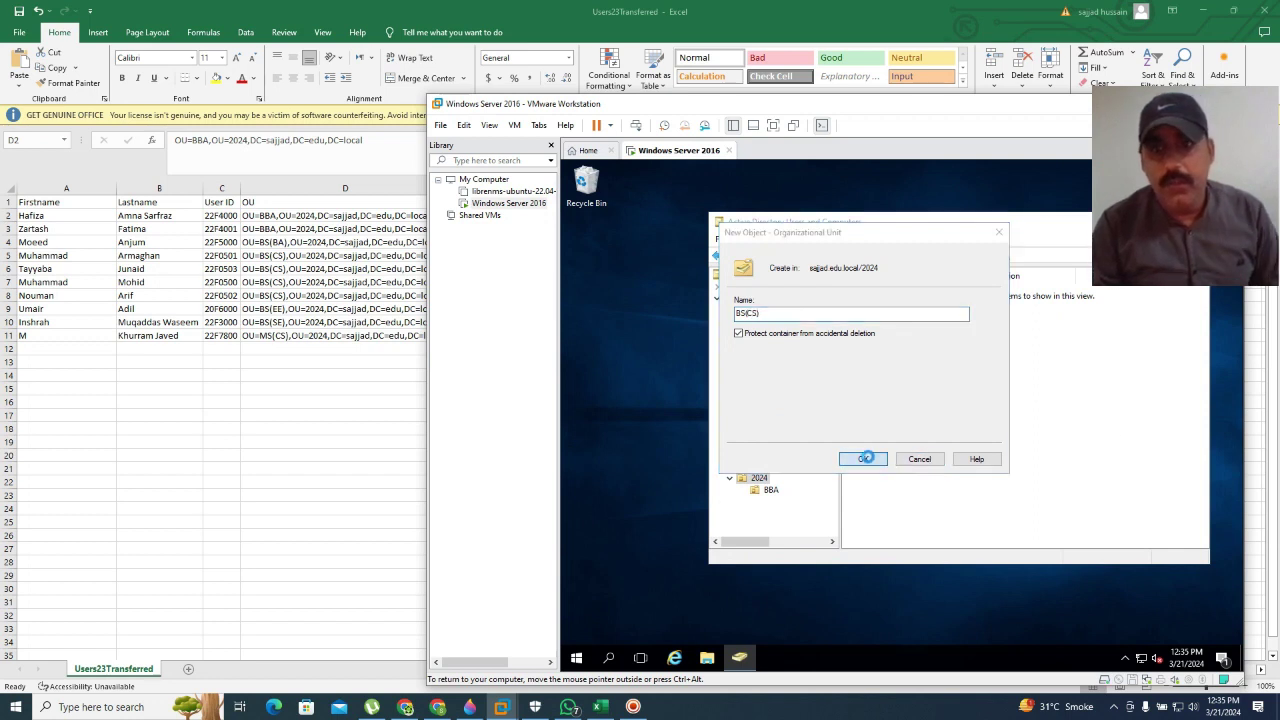
Step: Create the BS(BA) organizational unit under 2024
{"action": "right_click", "coordinate": [758, 482]}
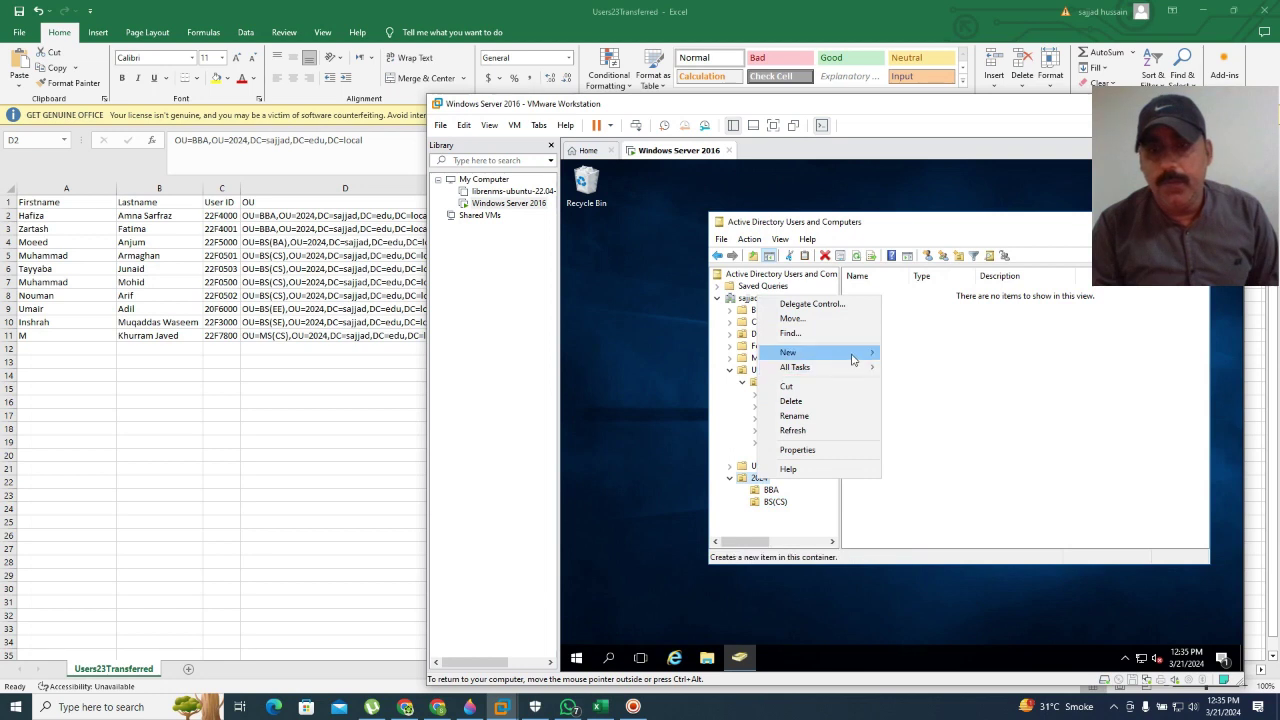
{"action": "mouse_move", "coordinate": [853, 359]}
{"action": "left_click", "coordinate": [932, 453]}
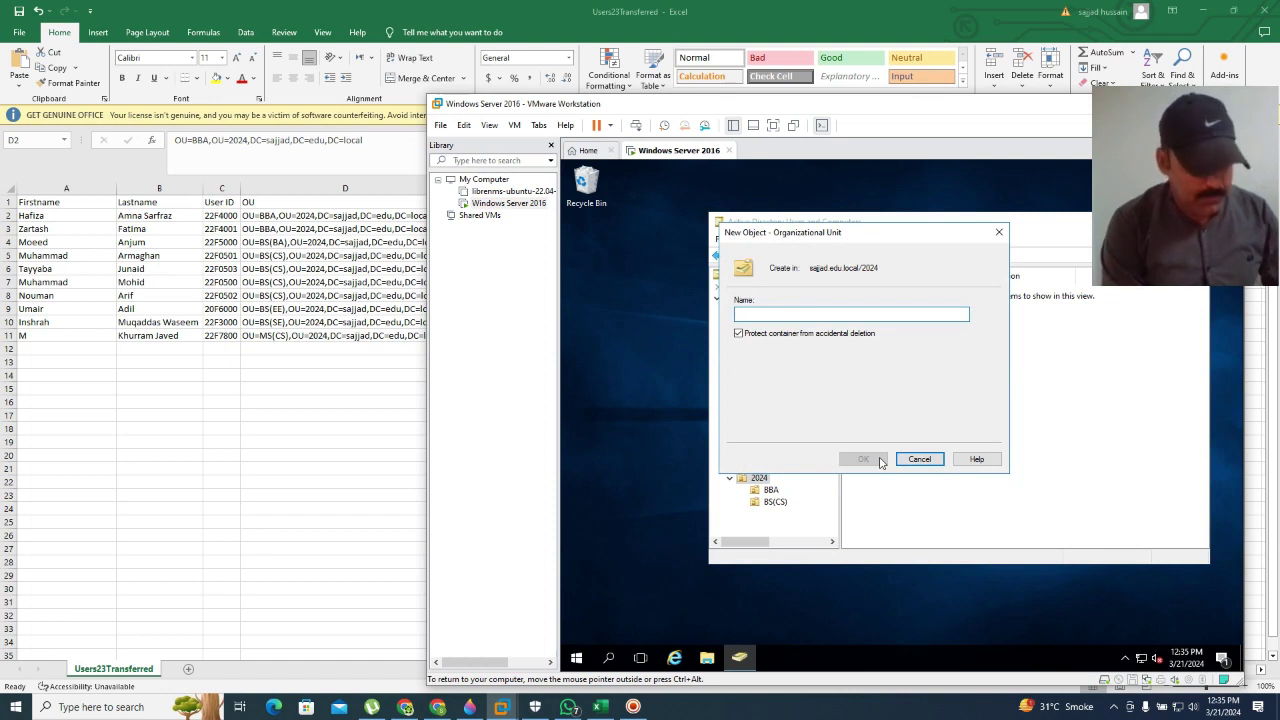
{"action": "type", "text": "BS"}
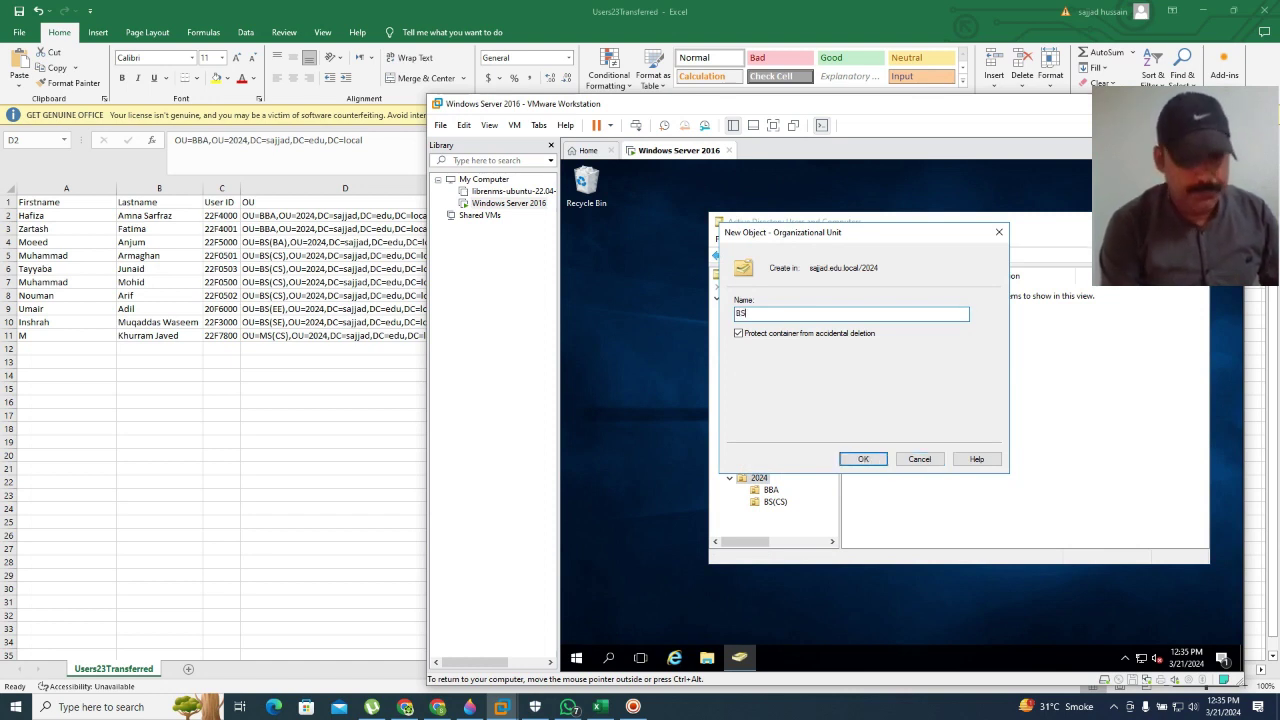
{"action": "type", "text": "(BA"}
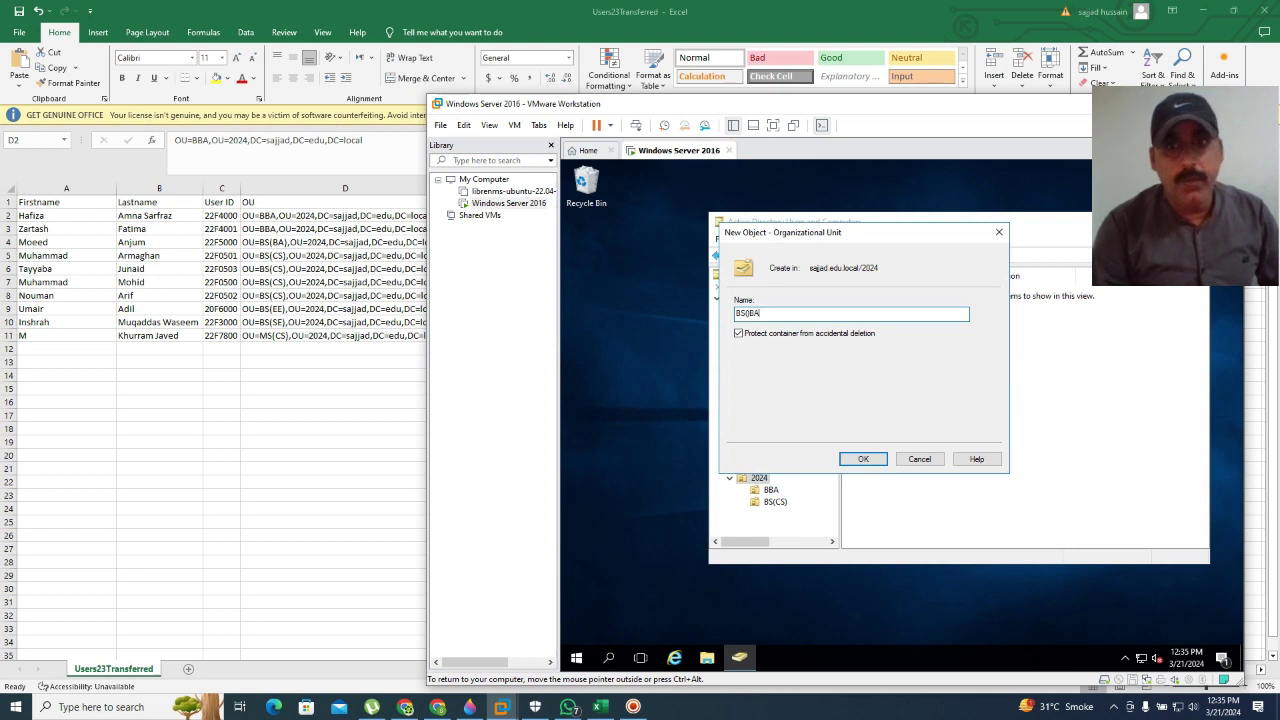
{"action": "key", "text": "BackSpace"}
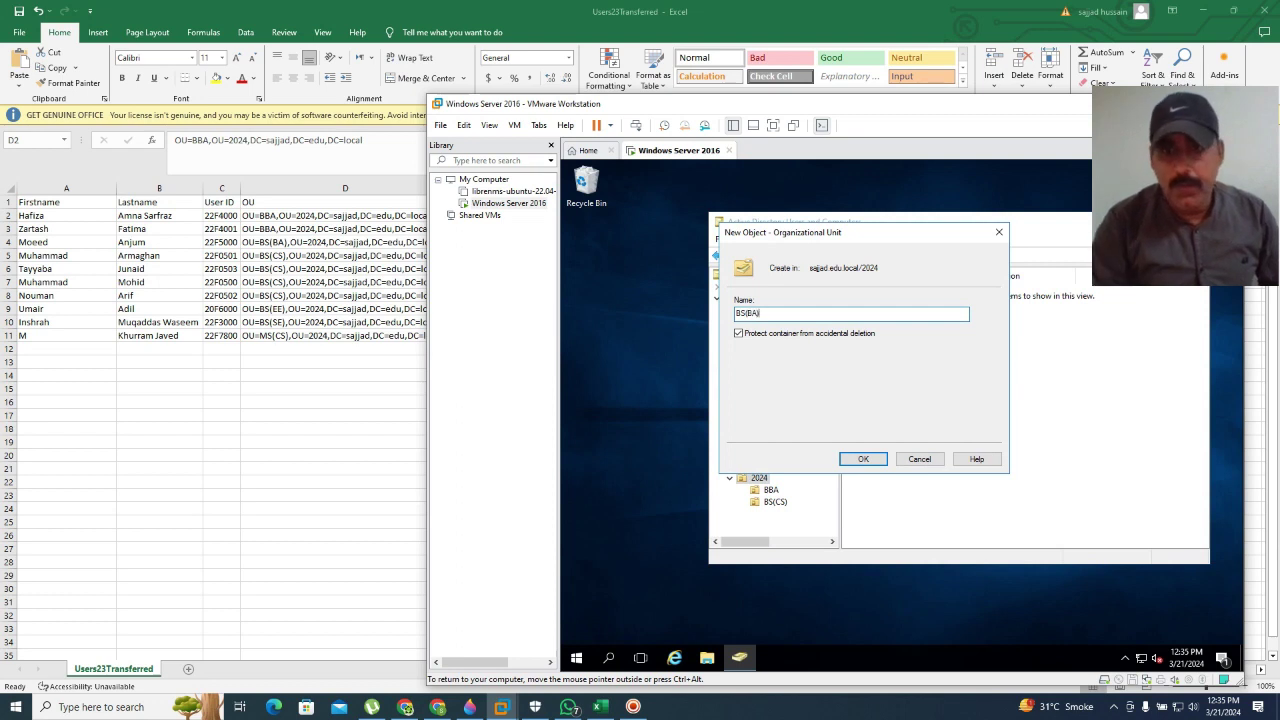
{"action": "left_click", "coordinate": [884, 459]}
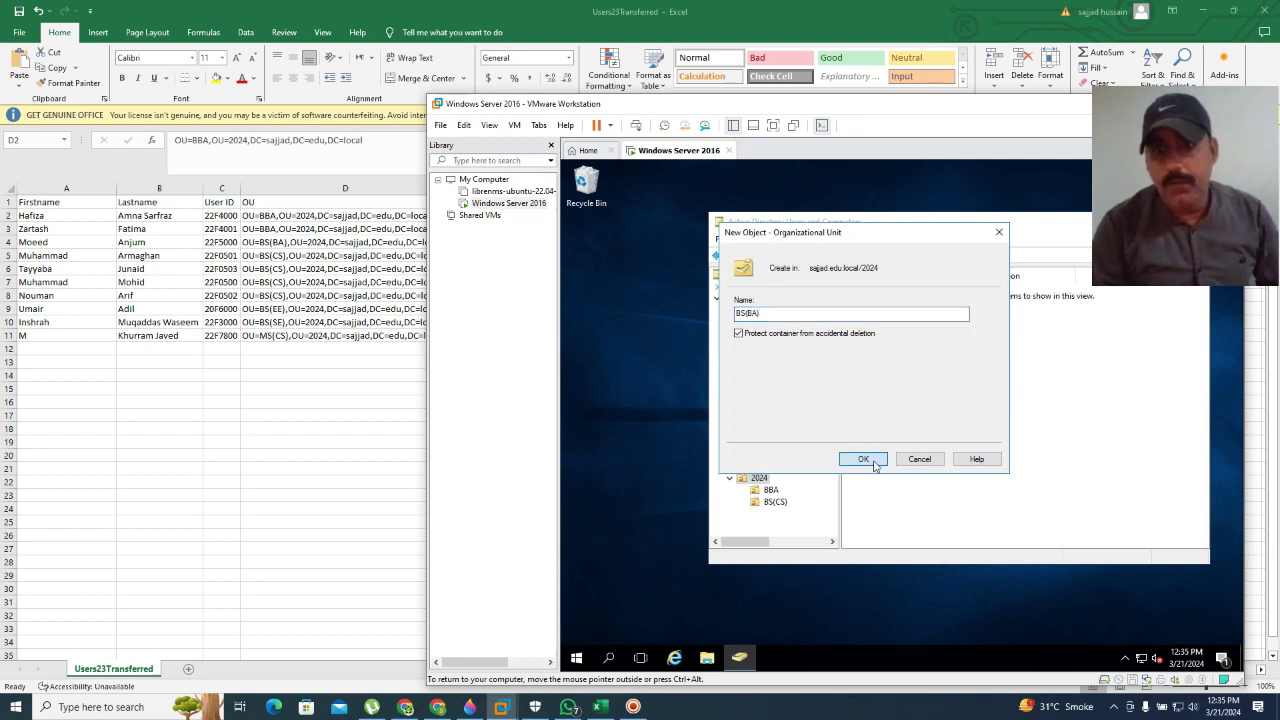
Step: Create the BS(EE) organizational unit under 2024
{"action": "right_click", "coordinate": [760, 481]}
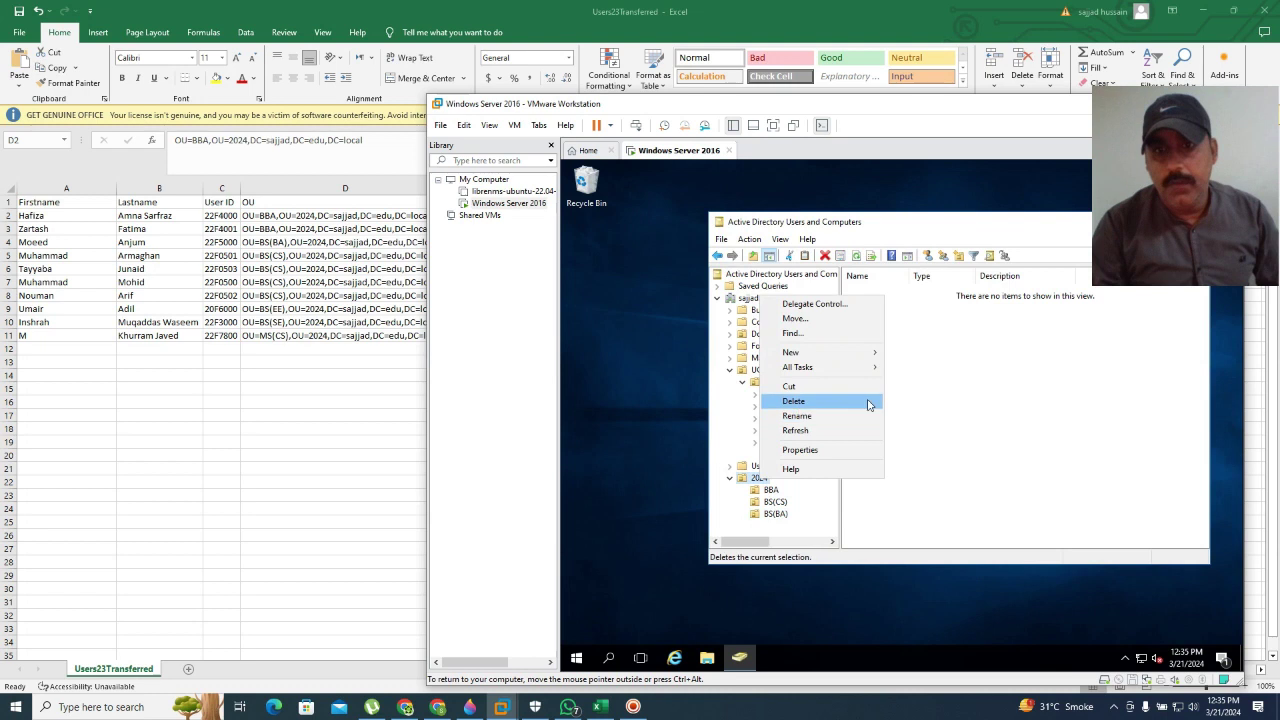
{"action": "mouse_move", "coordinate": [832, 353]}
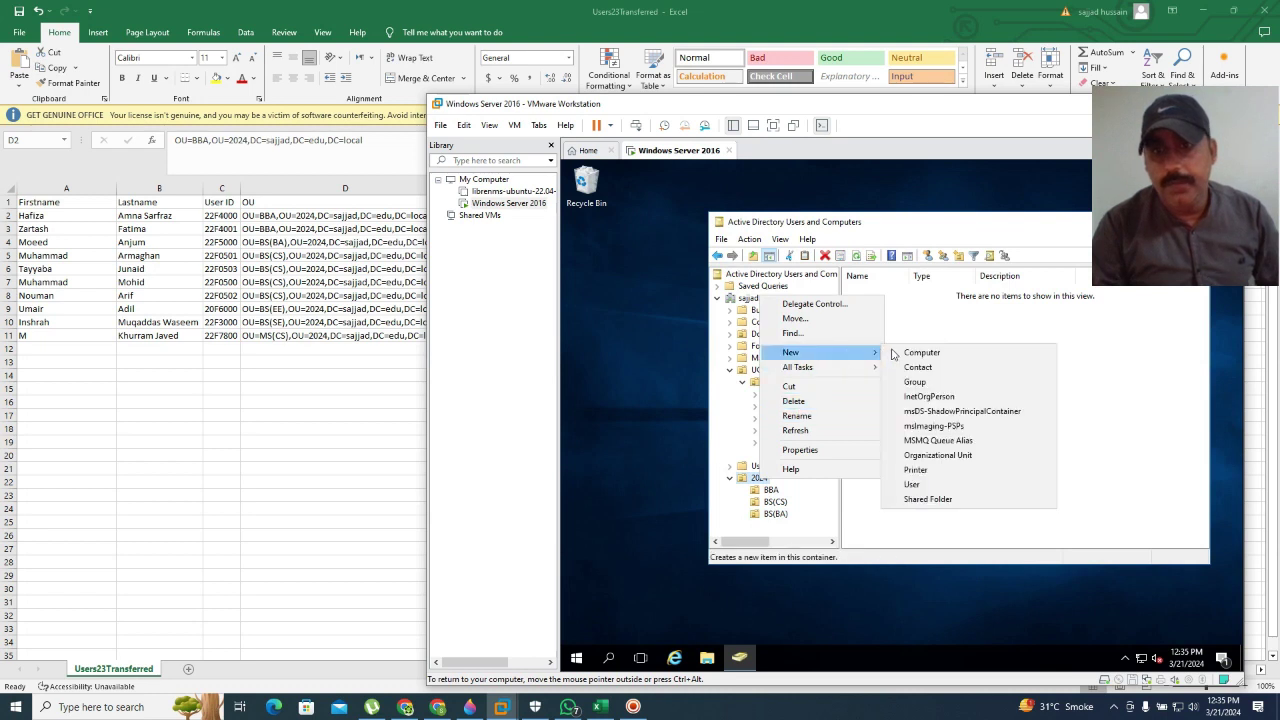
{"action": "left_click", "coordinate": [938, 456]}
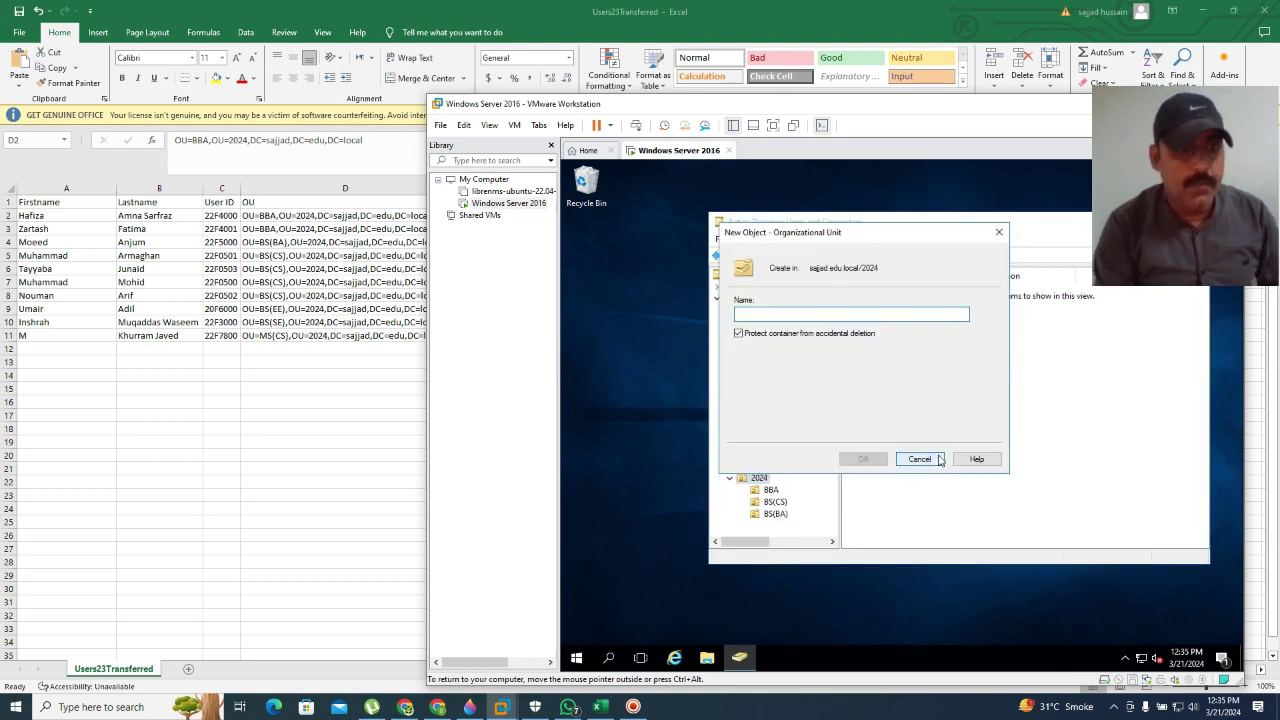
{"action": "type", "text": "B"}
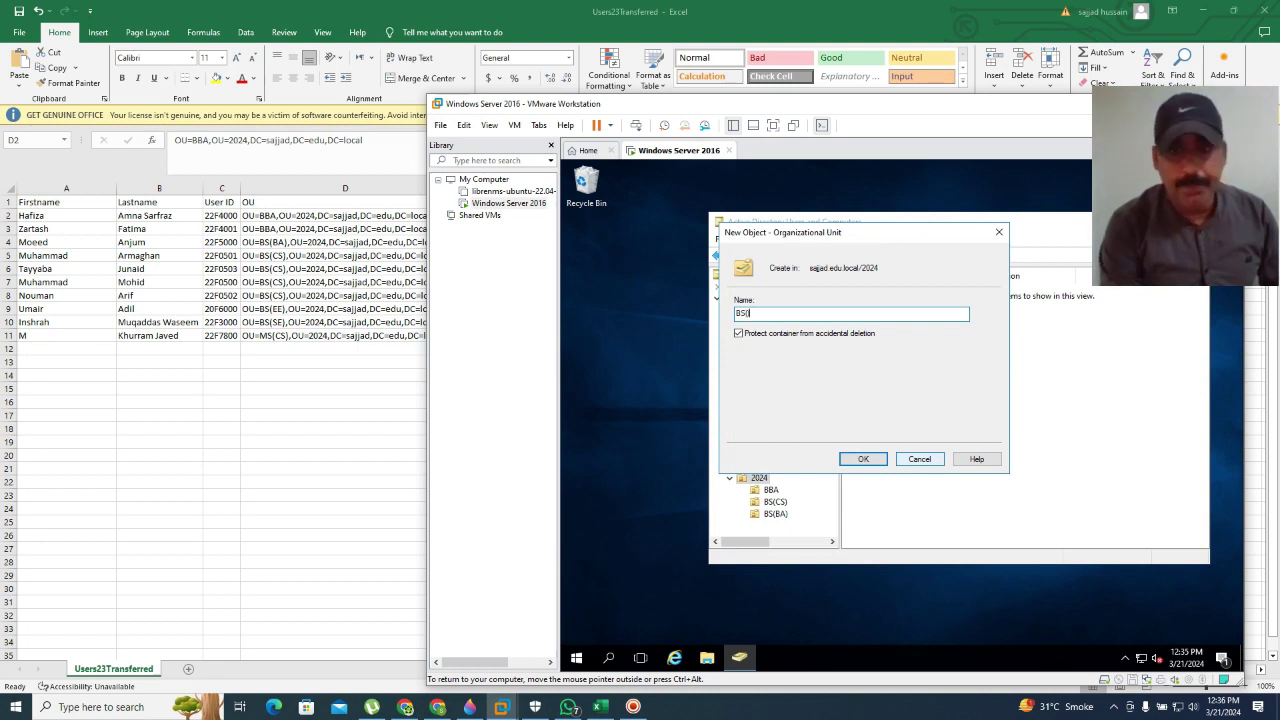
{"action": "type", "text": "S("}
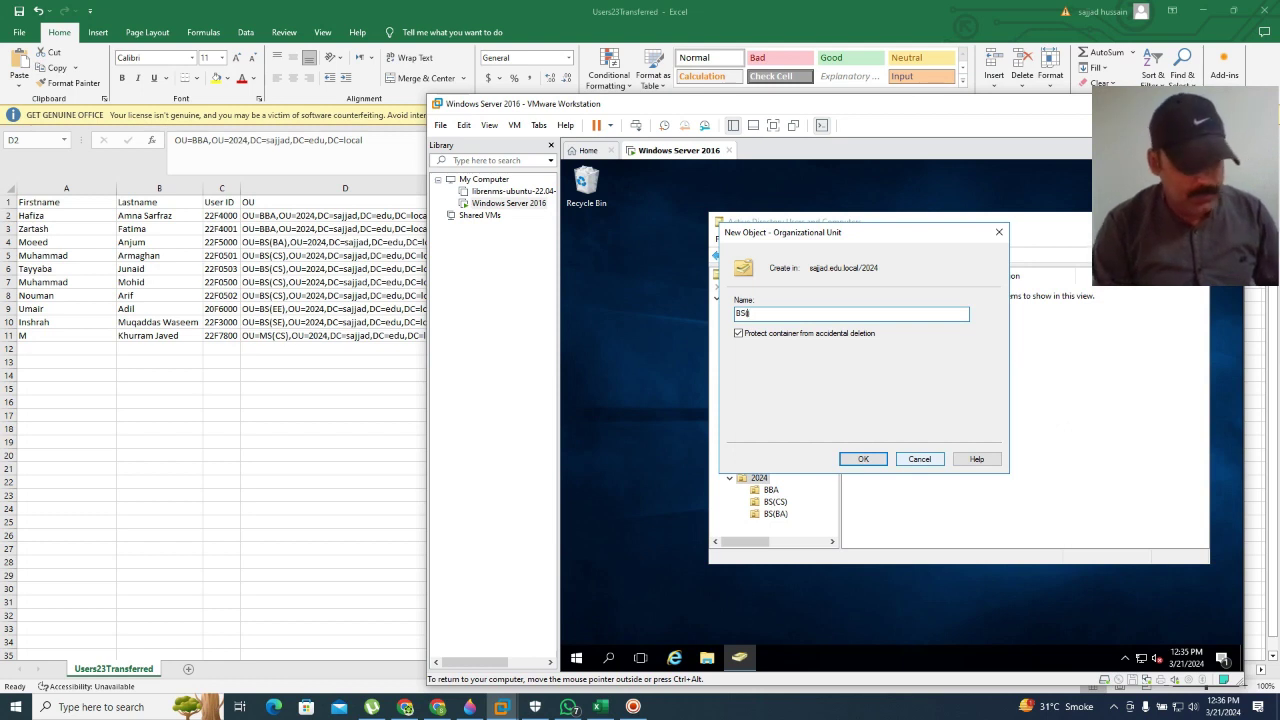
{"action": "key", "text": "BackSpace"}
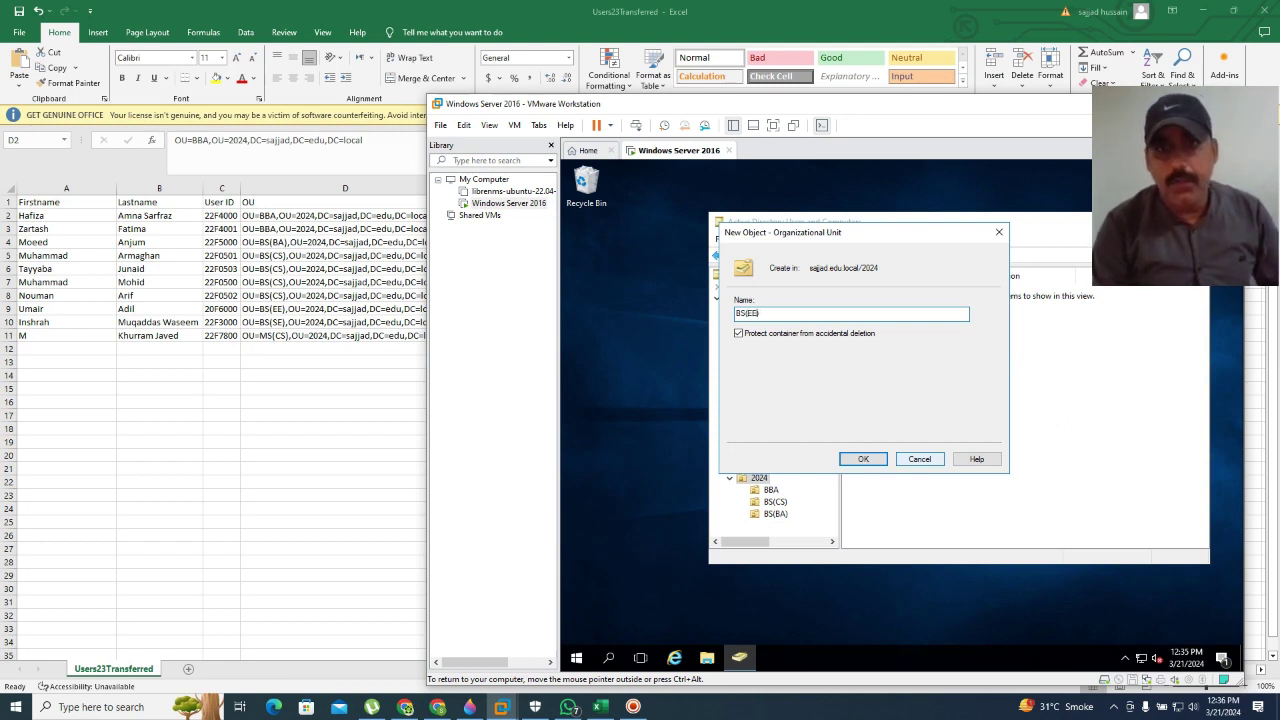
{"action": "left_click", "coordinate": [866, 459]}
Step: Start another unit under 2024 and enter the name MS(CS)
{"action": "right_click", "coordinate": [758, 478]}
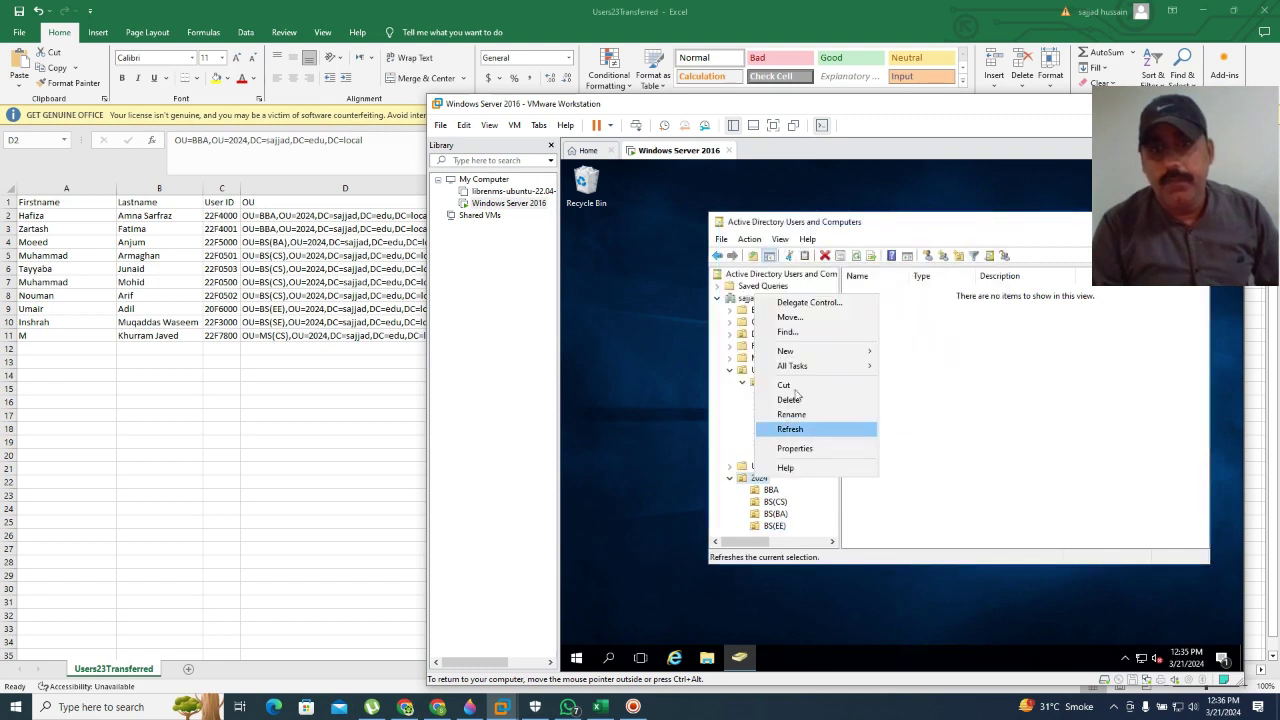
{"action": "mouse_move", "coordinate": [812, 351]}
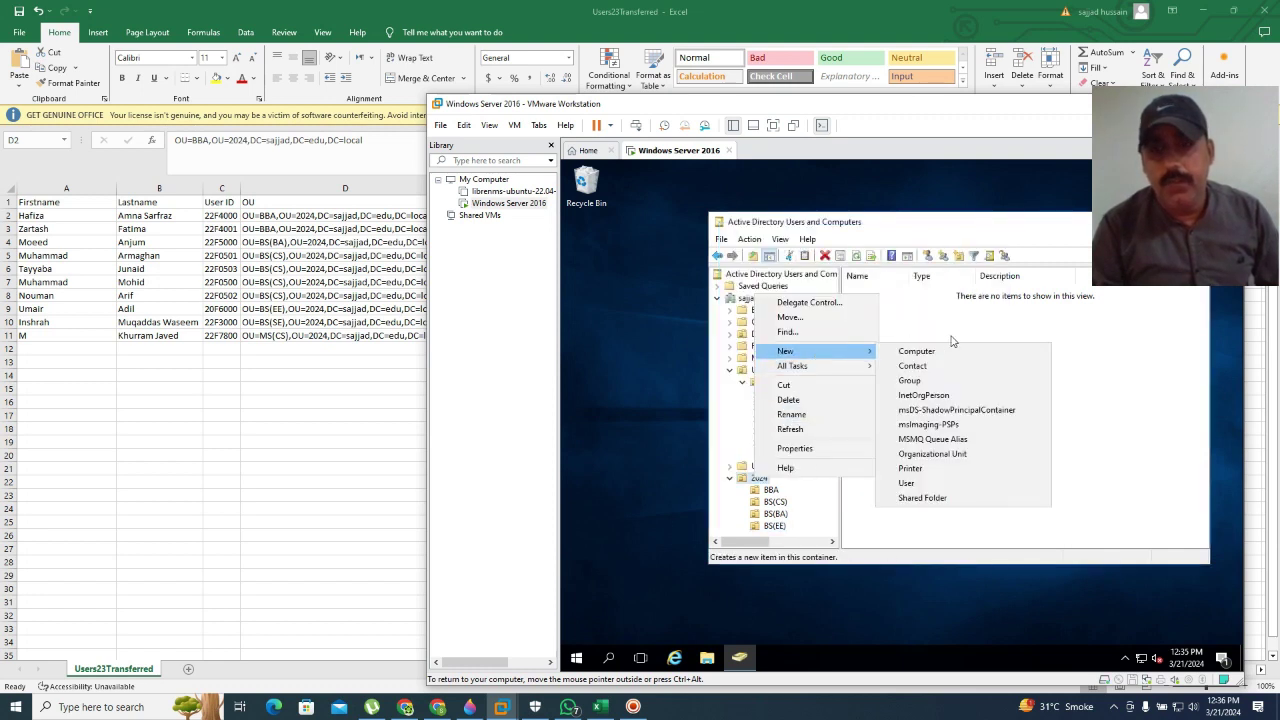
{"action": "left_click", "coordinate": [932, 454]}
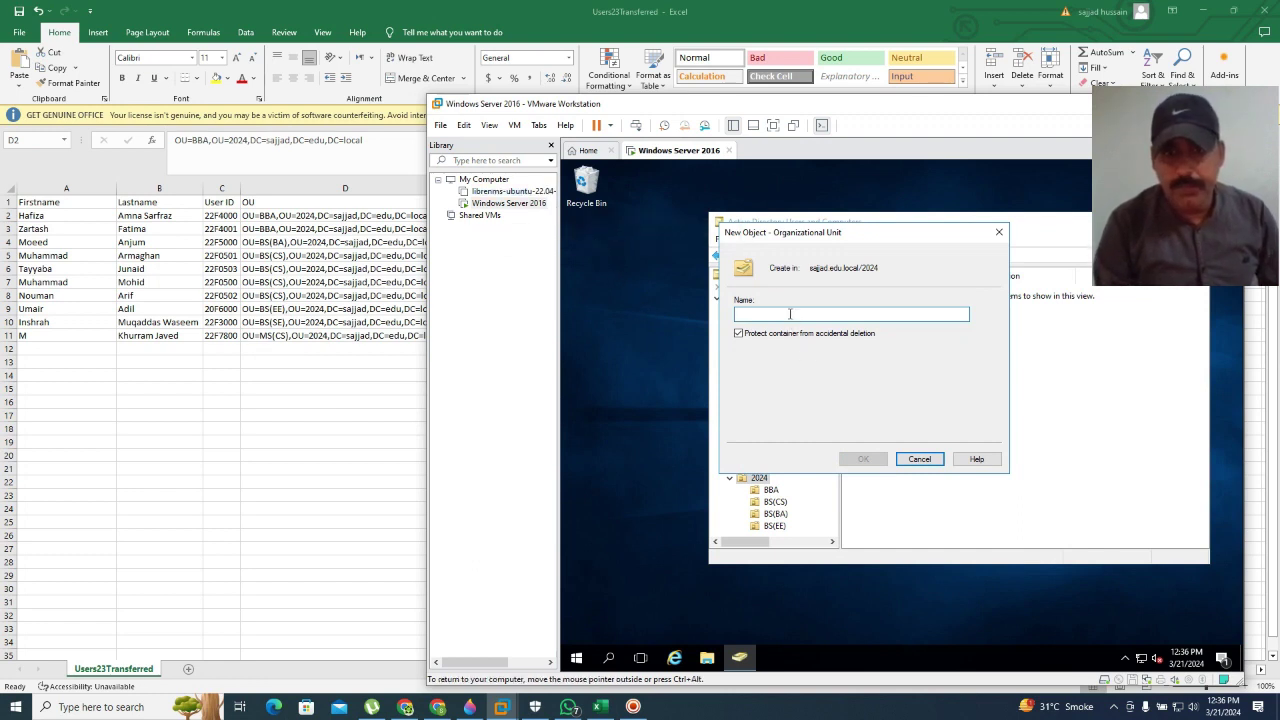
{"action": "type", "text": "MS"}
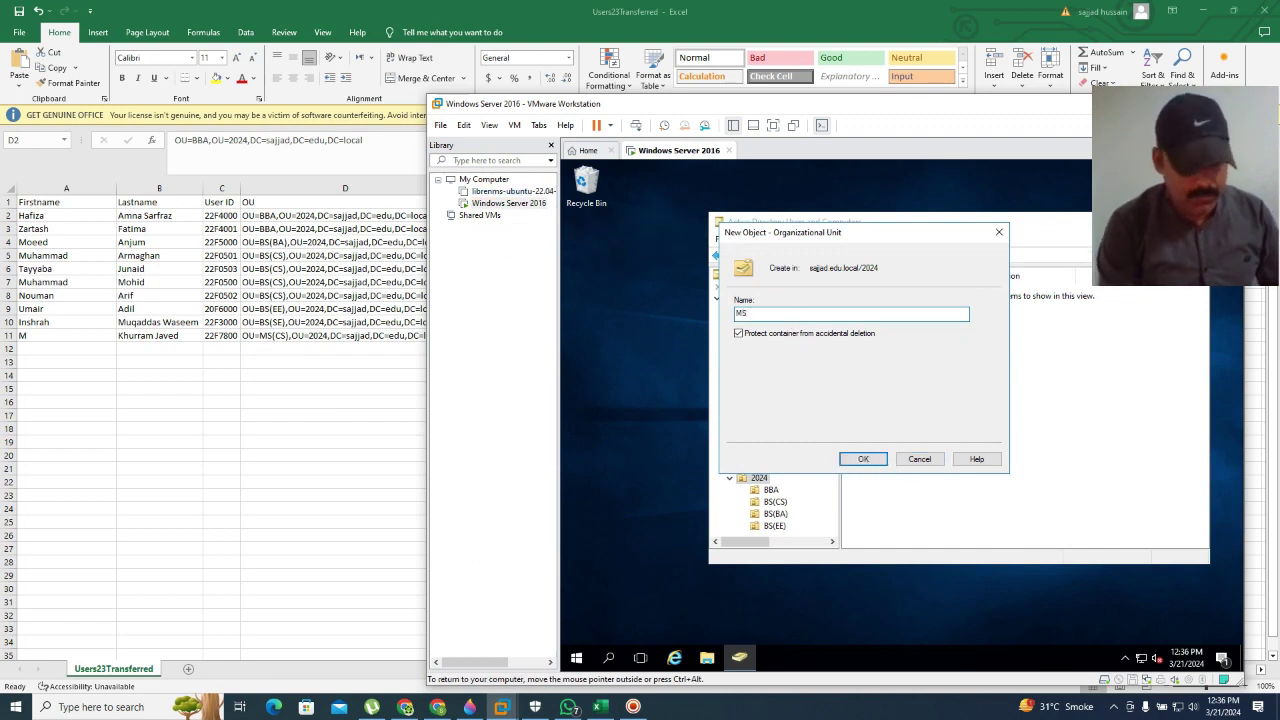
{"action": "type", "text": "("}
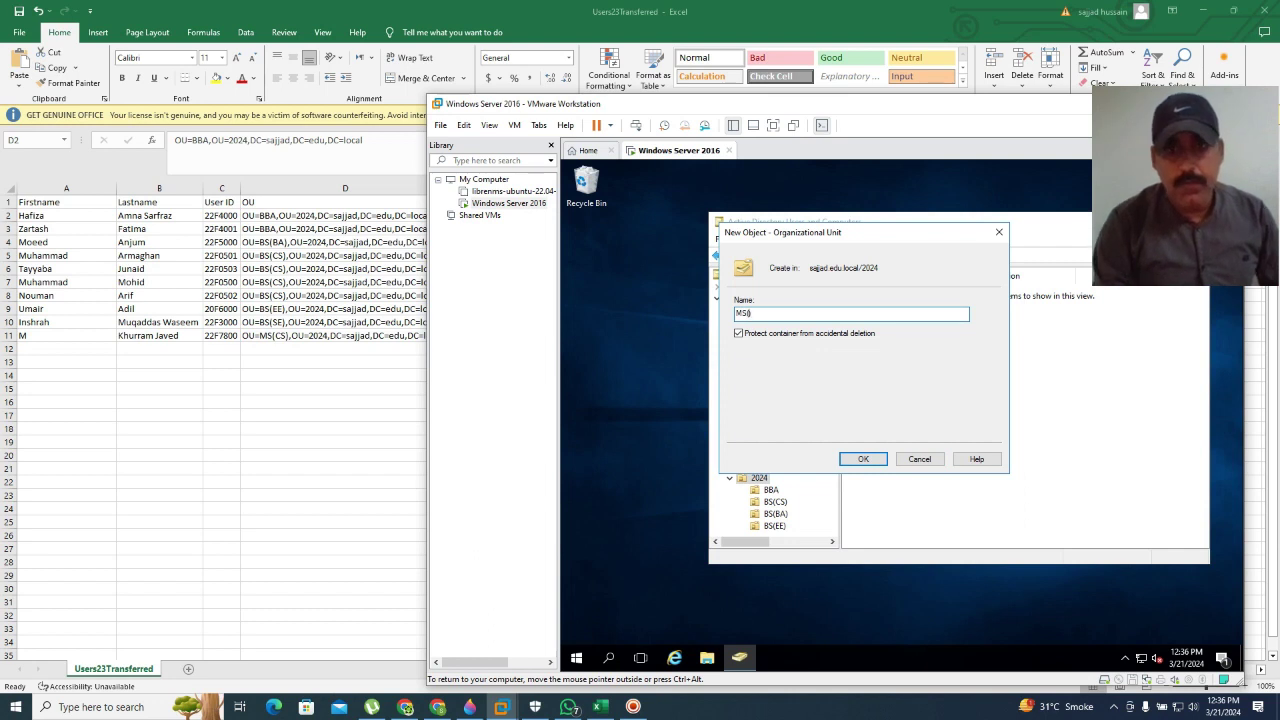
{"action": "type", "text": "CS"}
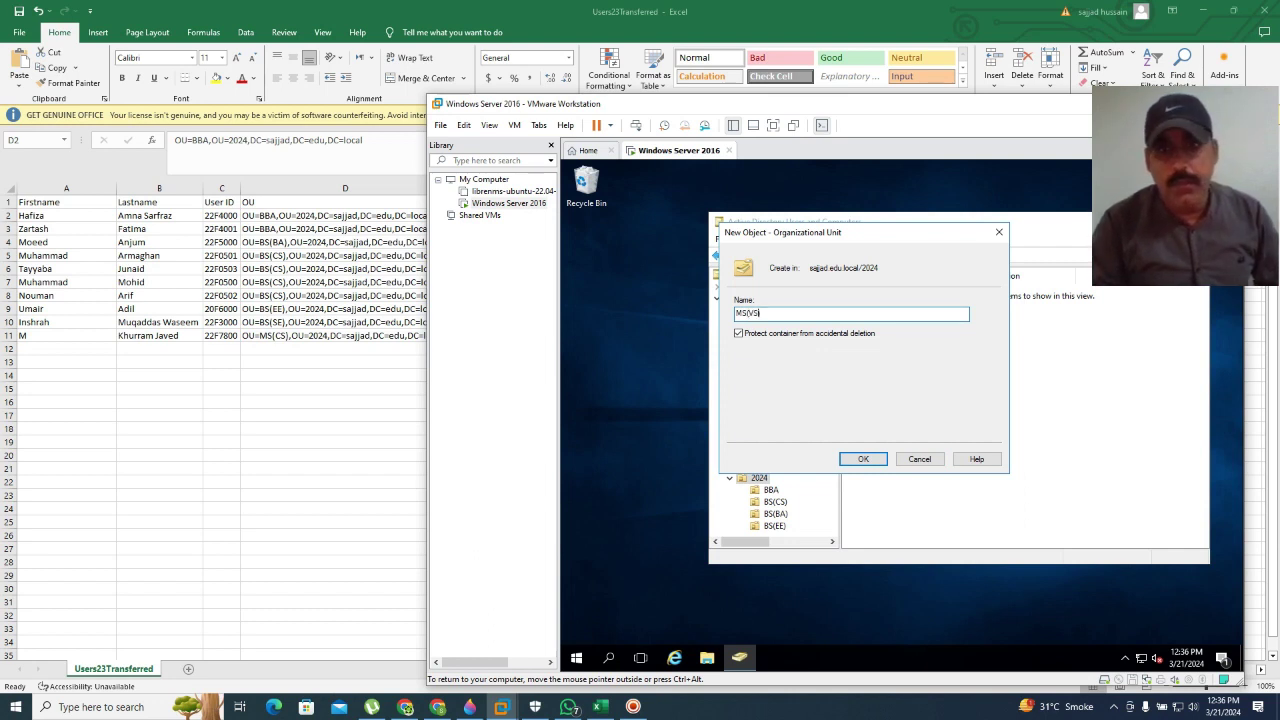
{"action": "type", "text": ")"}
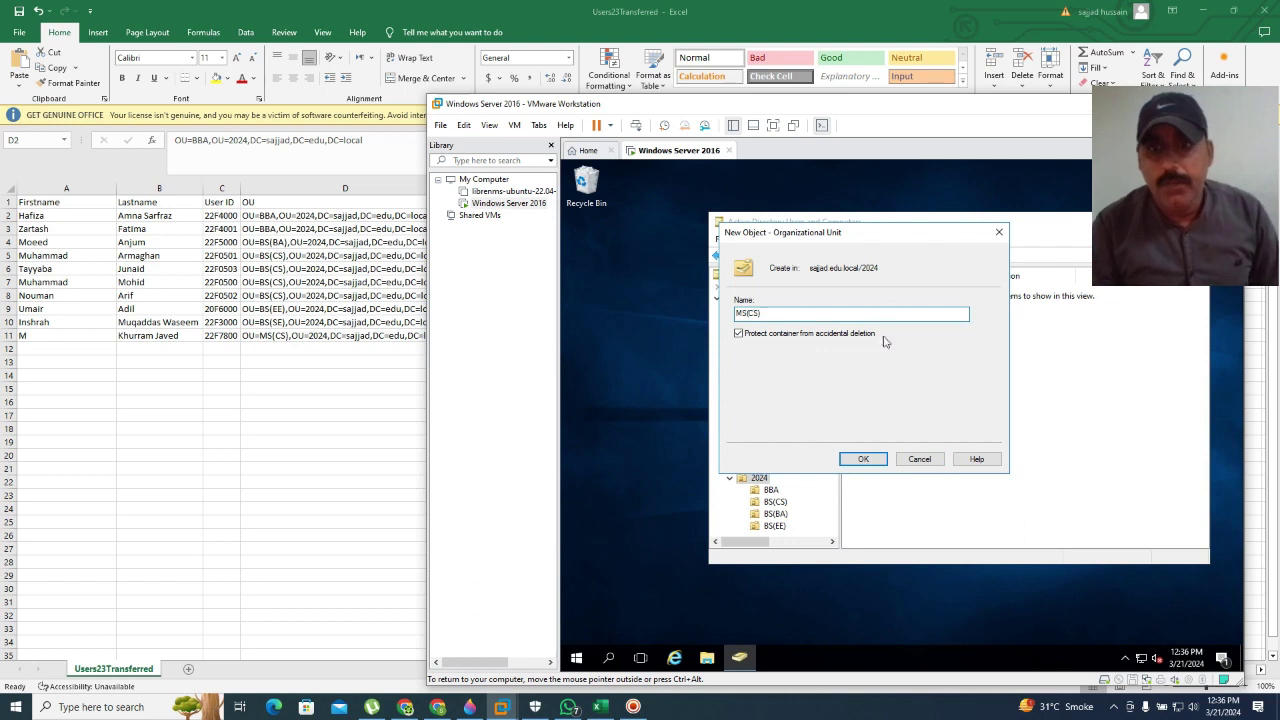
Step: Confirm the MS(CS) unit under 2024, then minimize Excel and open File Explorer on This PC
{"action": "left_click", "coordinate": [862, 459]}
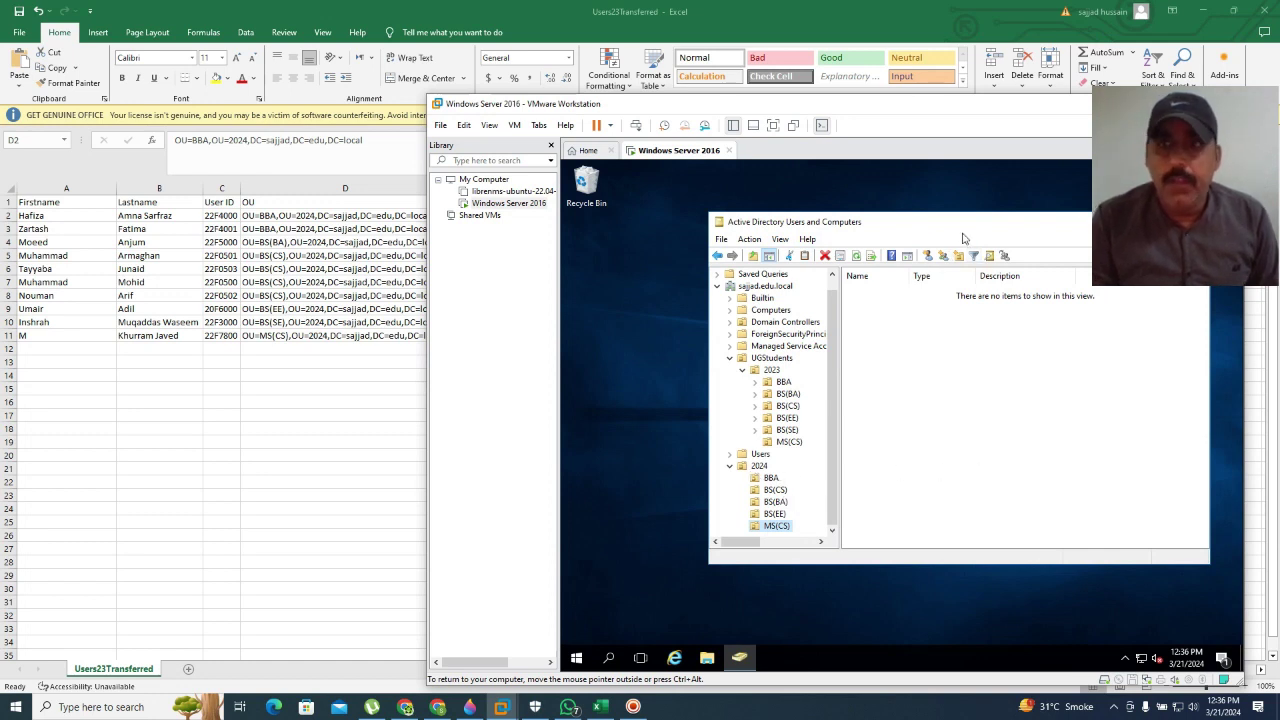
{"action": "left_click_drag", "start_coordinate": [978, 237], "coordinate": [862, 237]}
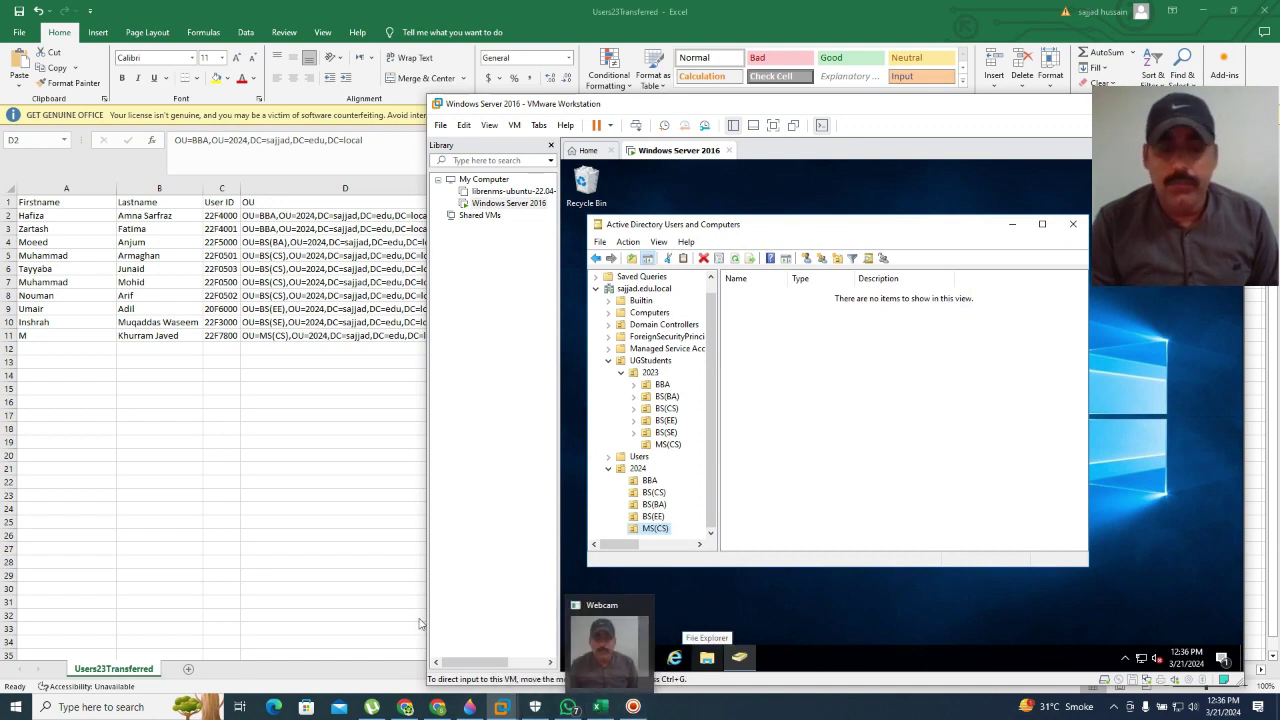
{"action": "left_click", "coordinate": [1190, 12]}
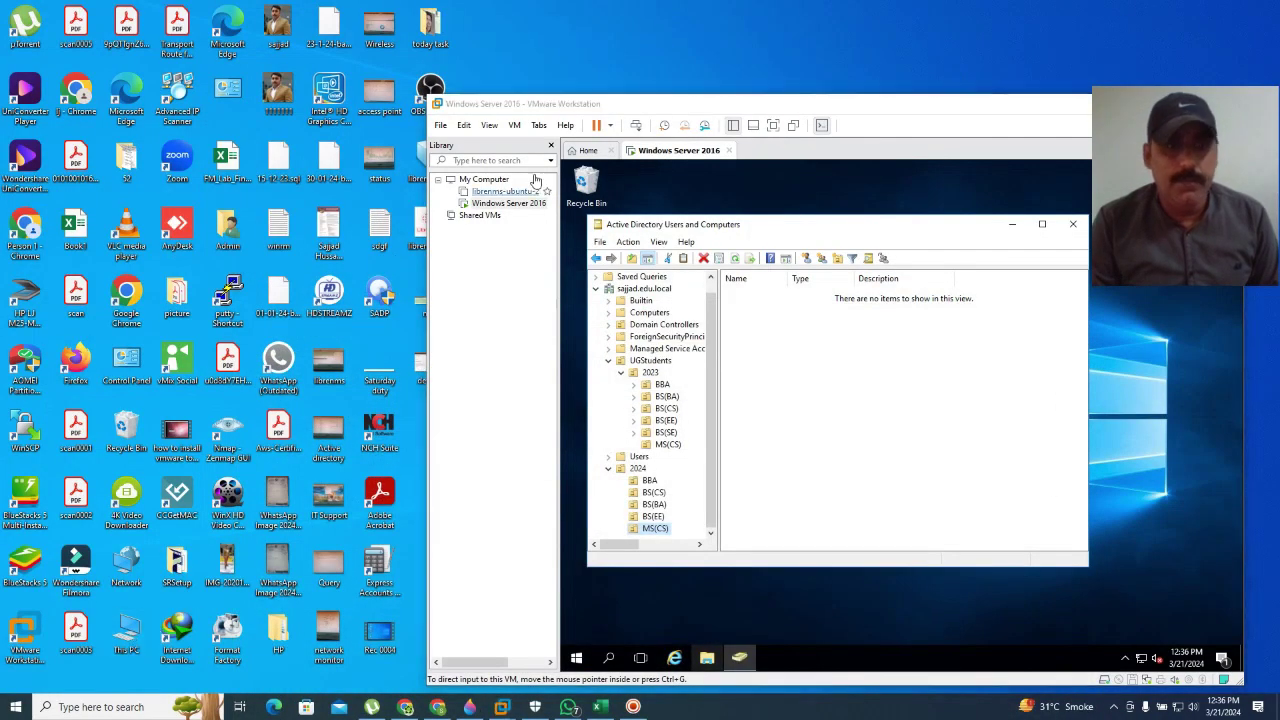
{"action": "key", "text": "super+e"}
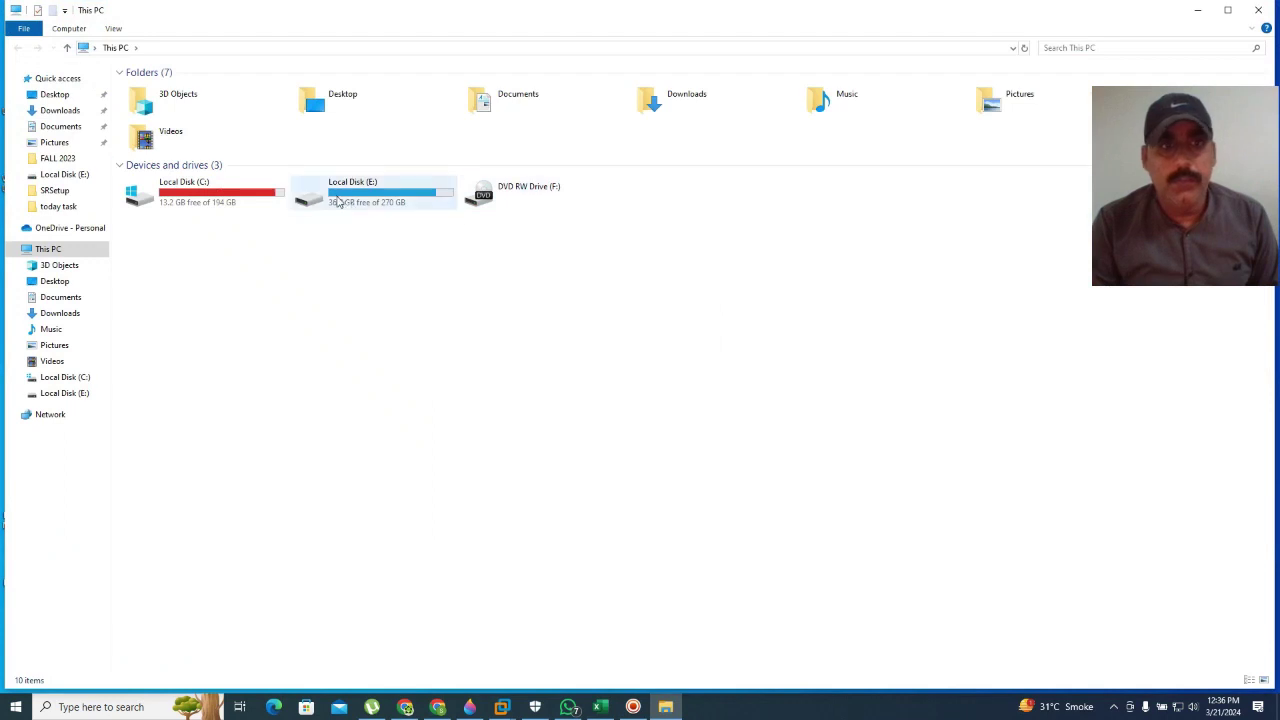
Step: Open the BulkADUserFALL2023 script from E:\FALL 2023 in Notepad
{"action": "double_click", "coordinate": [340, 195]}
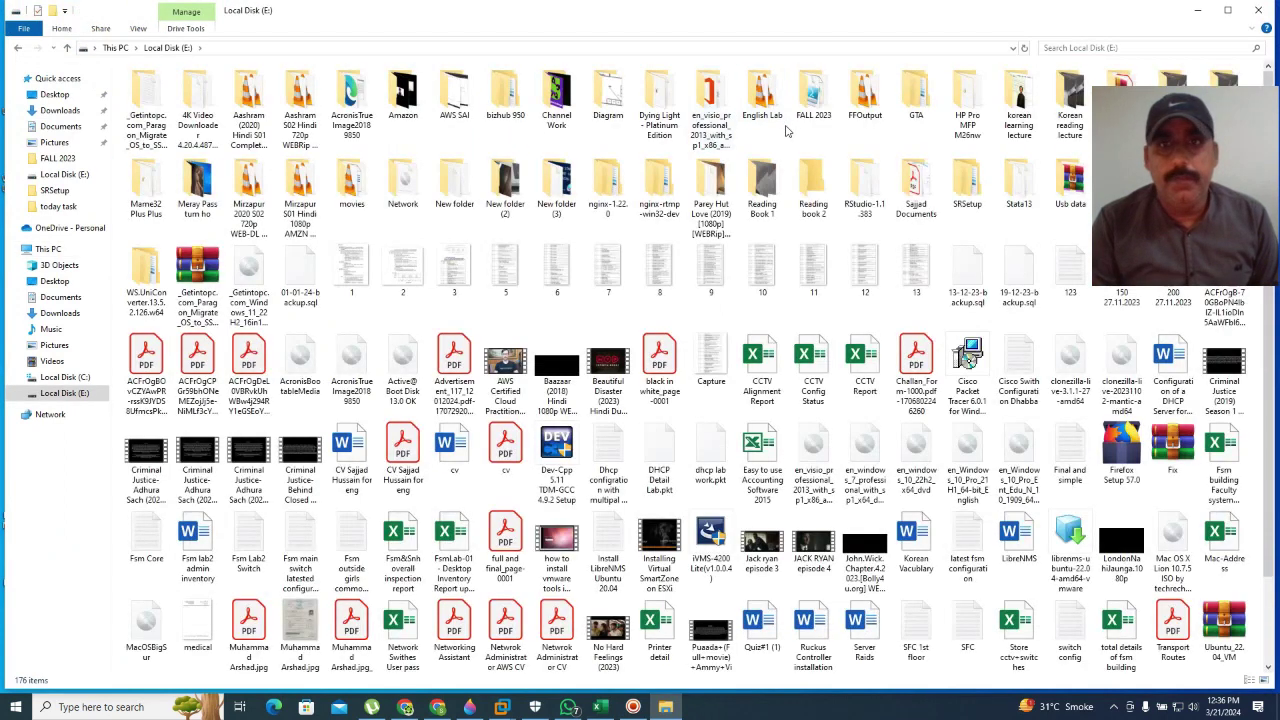
{"action": "double_click", "coordinate": [813, 95]}
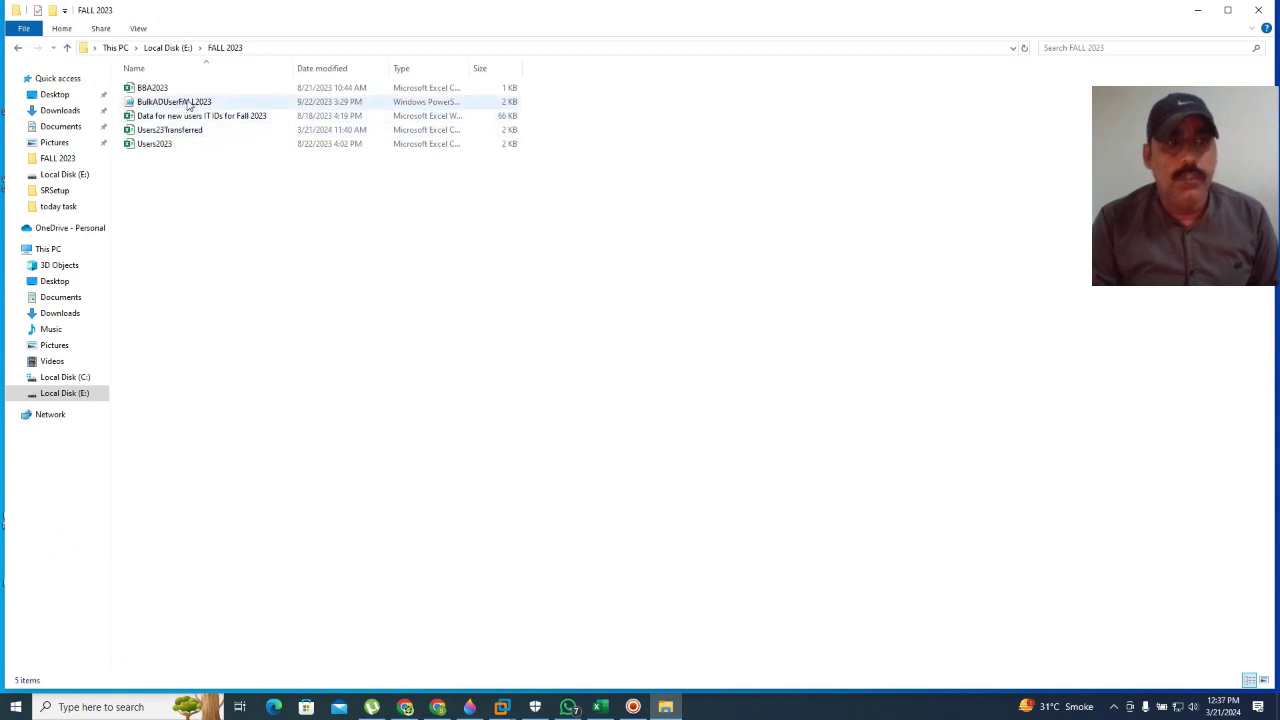
{"action": "double_click", "coordinate": [190, 104]}
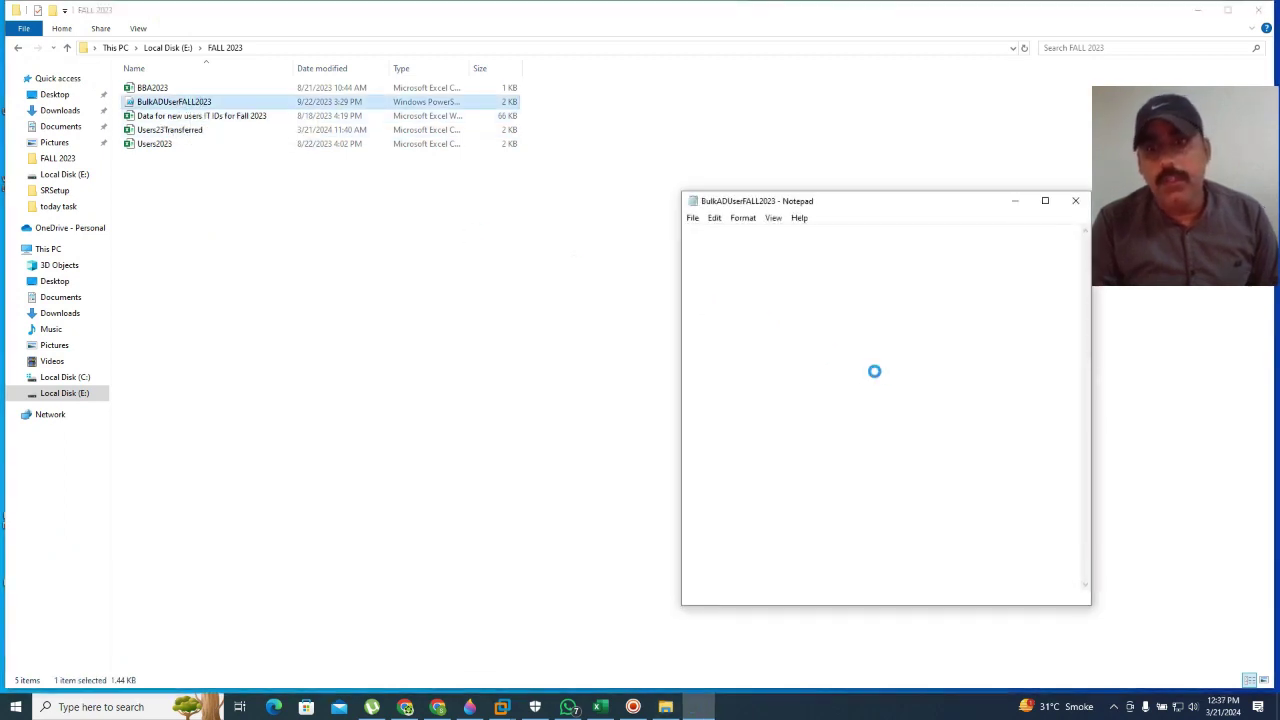
Step: Maximize Notepad, read through the BulkADUserFALL2023 script, then close it
{"action": "left_click", "coordinate": [1045, 200]}
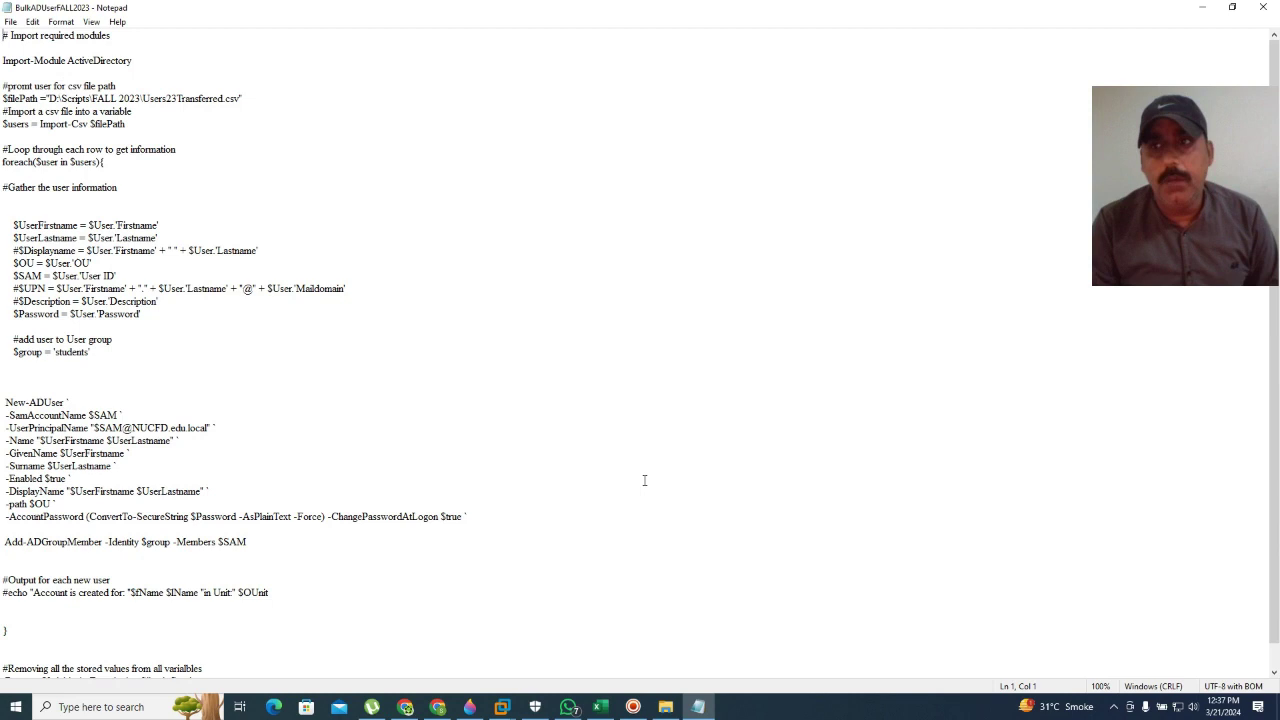
{"action": "scroll", "coordinate": [348, 580], "scroll_direction": "down", "scroll_amount": 1}
{"action": "scroll", "coordinate": [346, 579], "scroll_direction": "up", "scroll_amount": 1}
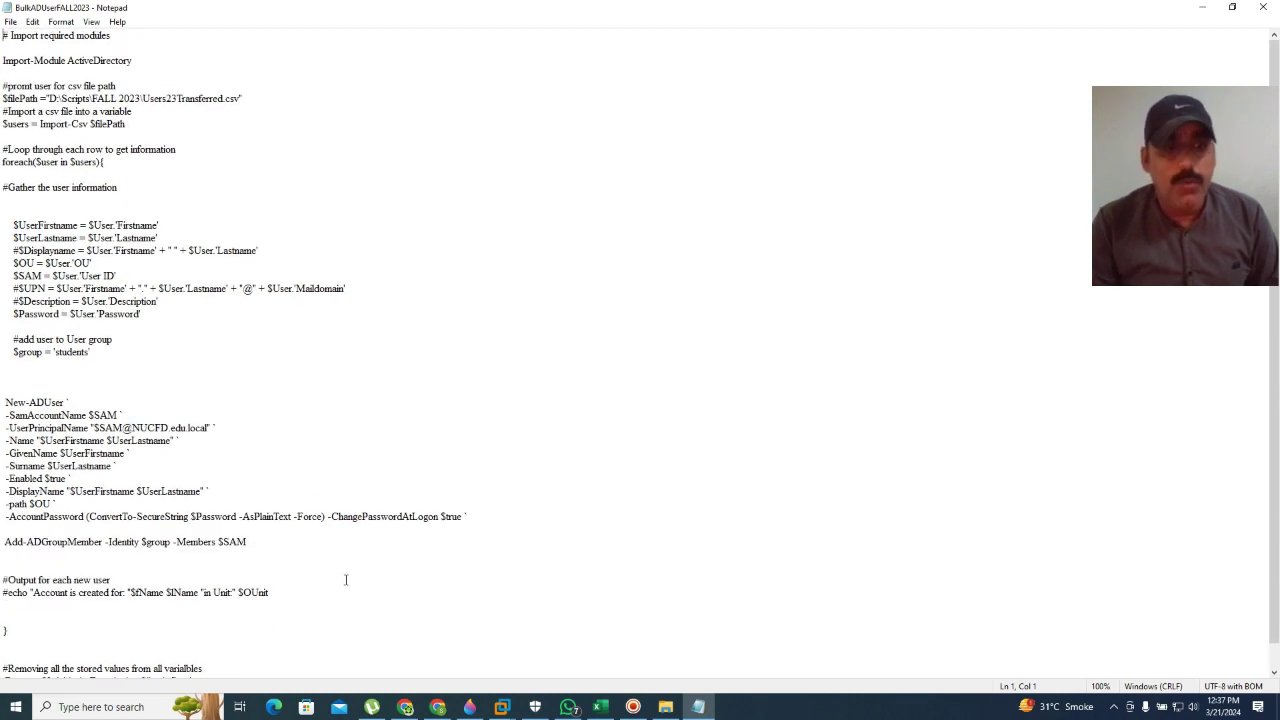
{"action": "left_click", "coordinate": [1265, 7]}
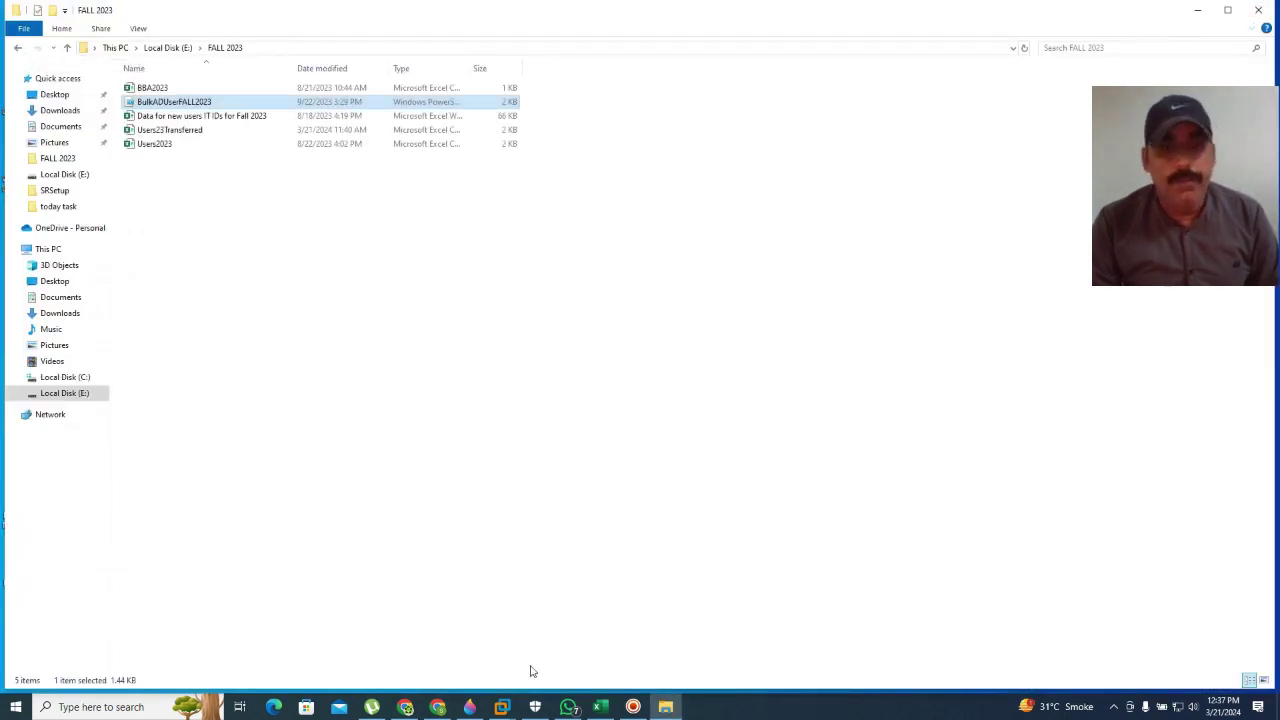
Step: Save Users23Transferred over the existing file in CSV format and close Excel
{"action": "left_click", "coordinate": [600, 707]}
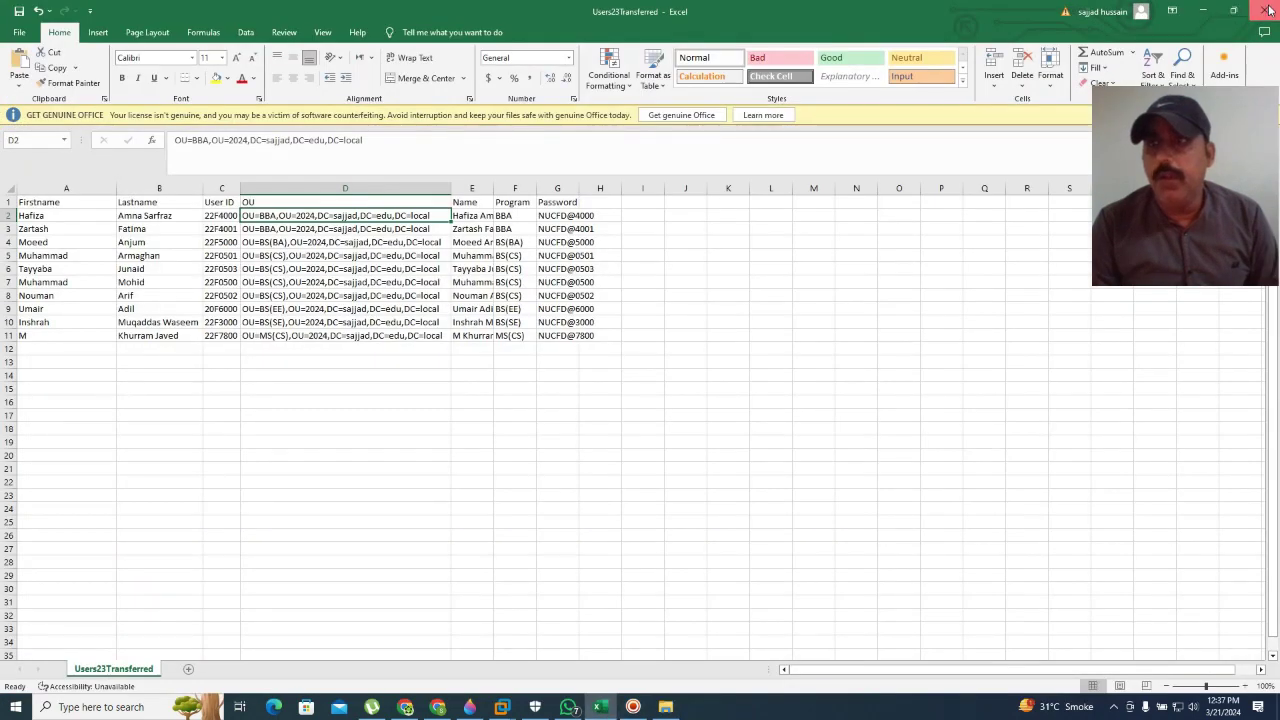
{"action": "left_click", "coordinate": [1268, 10]}
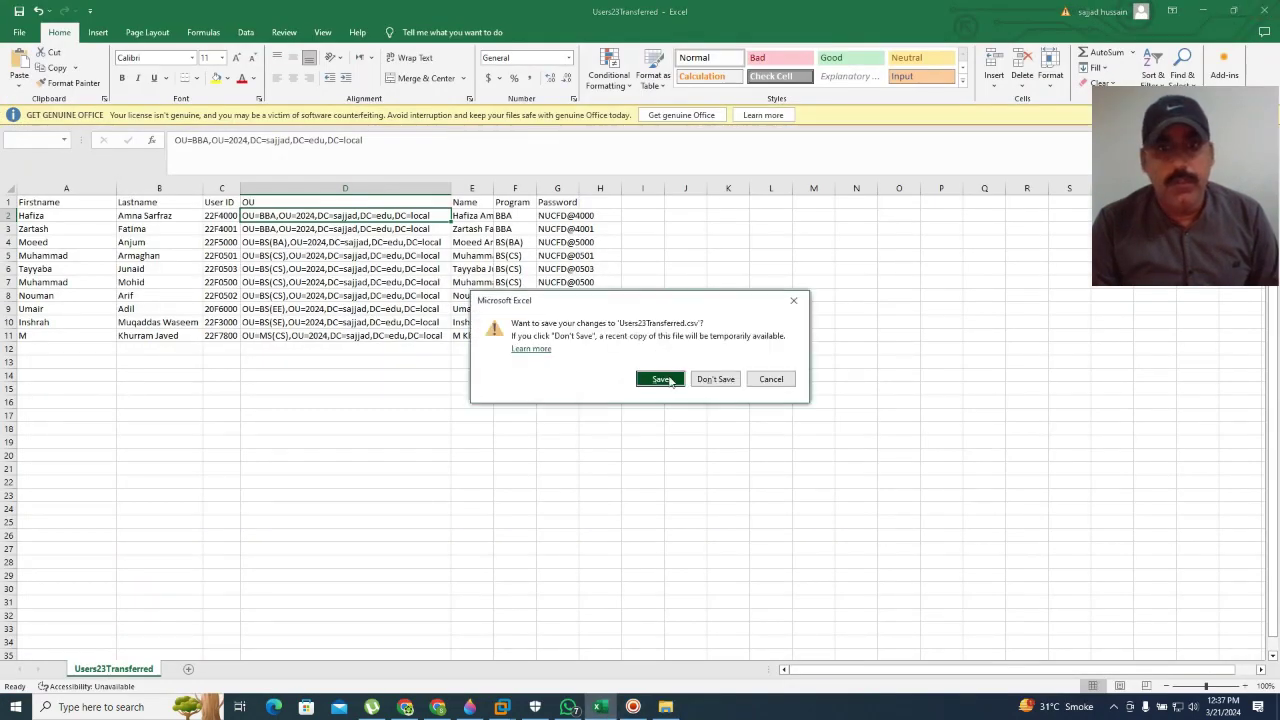
{"action": "left_click", "coordinate": [669, 380]}
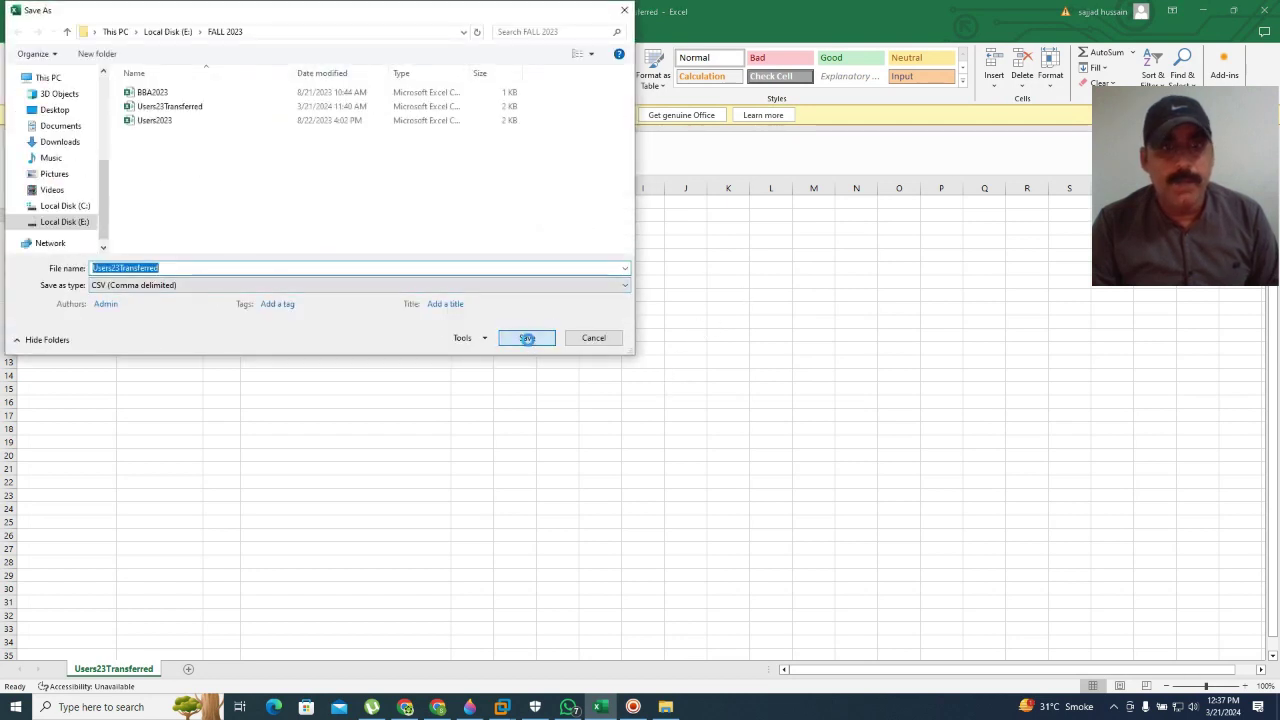
{"action": "left_click", "coordinate": [516, 340]}
{"action": "left_click", "coordinate": [672, 353]}
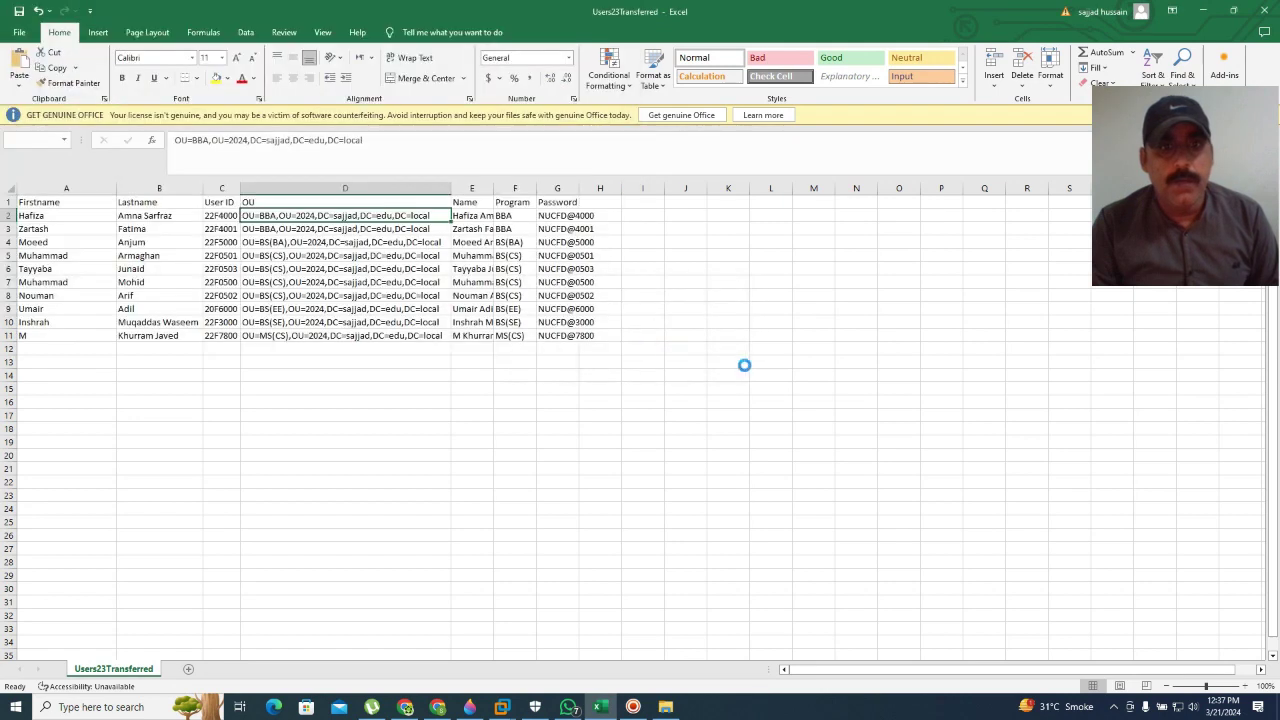
{"action": "left_click", "coordinate": [588, 392]}
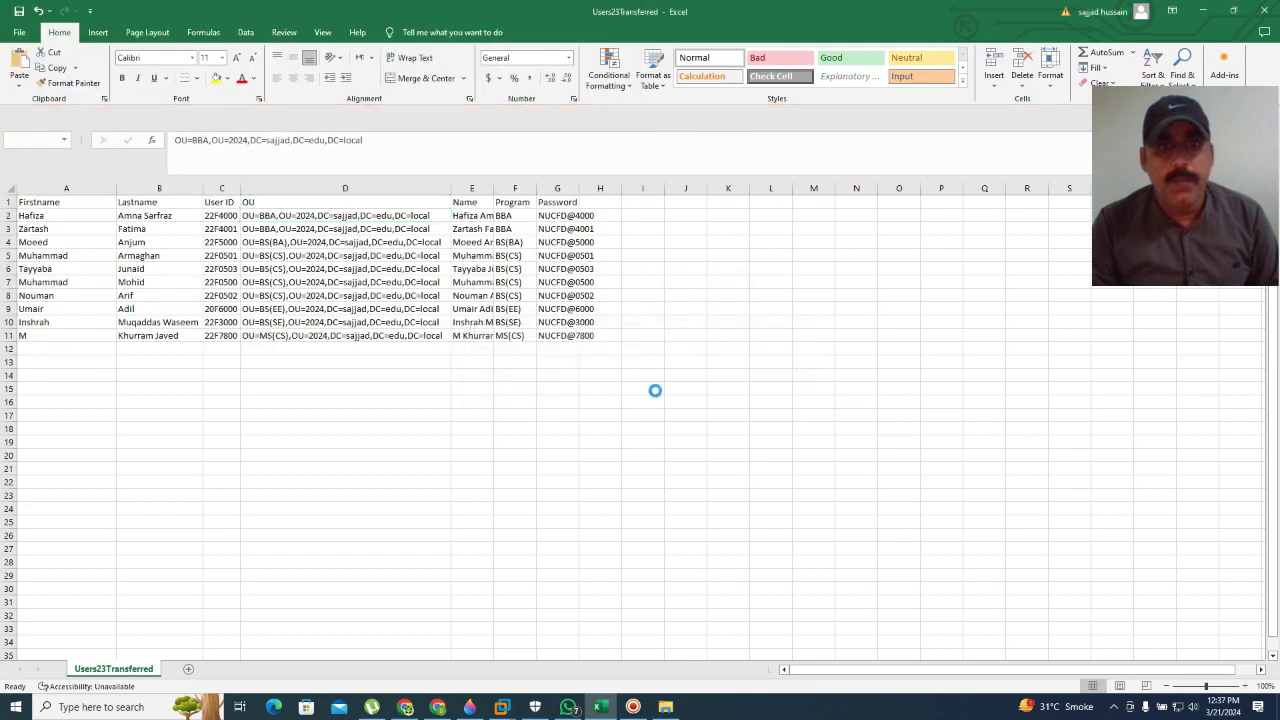
{"action": "key", "text": "alt+F4"}
Step: Create a shortcut to the FALL 2023 folder on Local Disk (E:)
{"action": "left_click", "coordinate": [314, 222]}
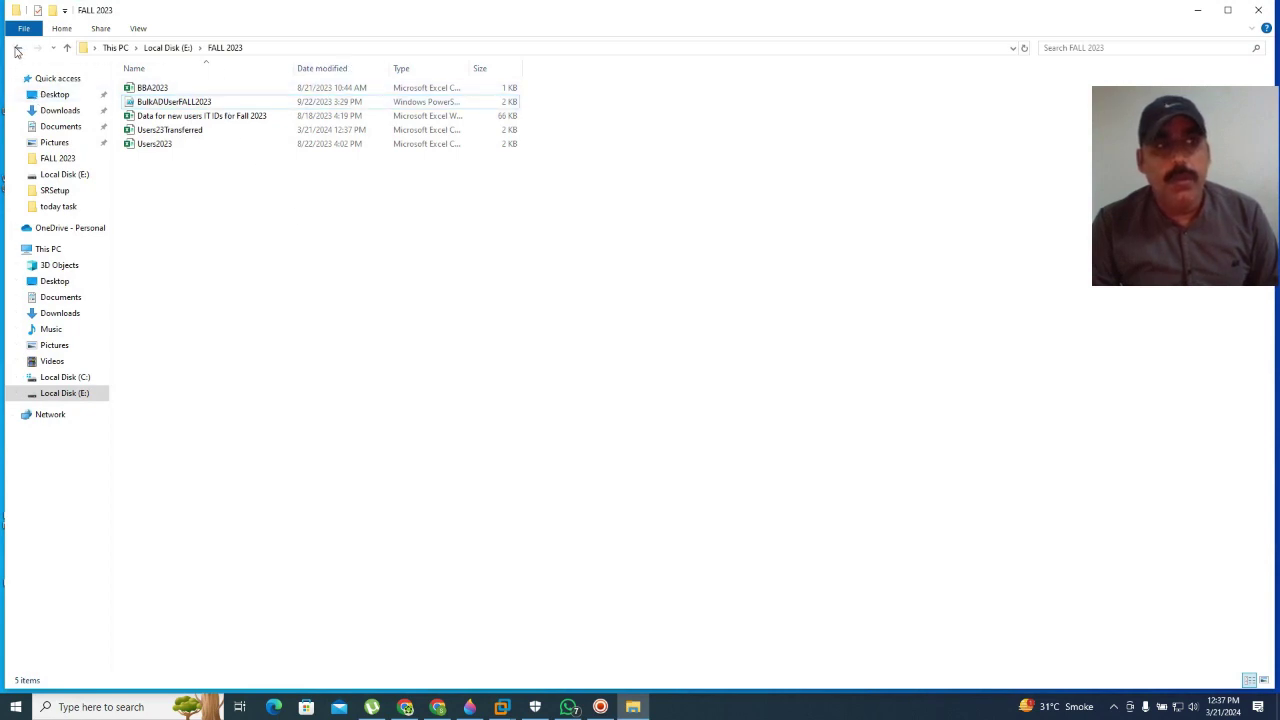
{"action": "left_click", "coordinate": [17, 48]}
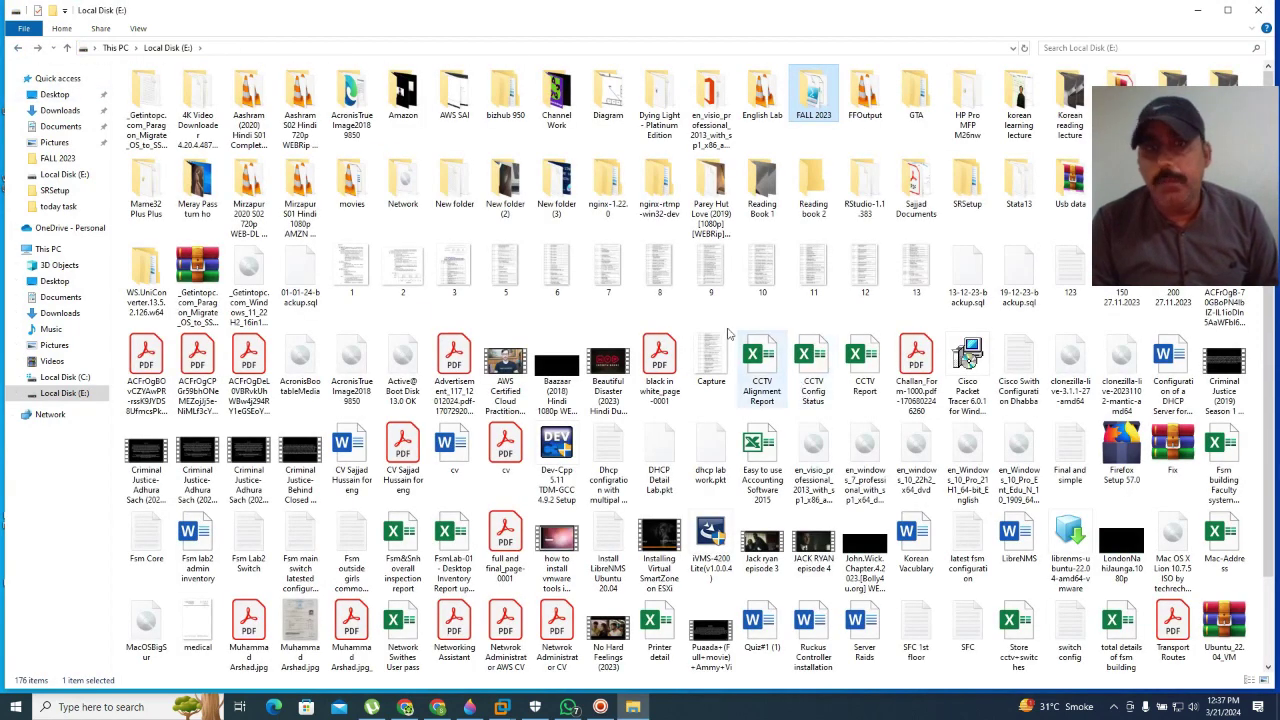
{"action": "right_click", "coordinate": [813, 100]}
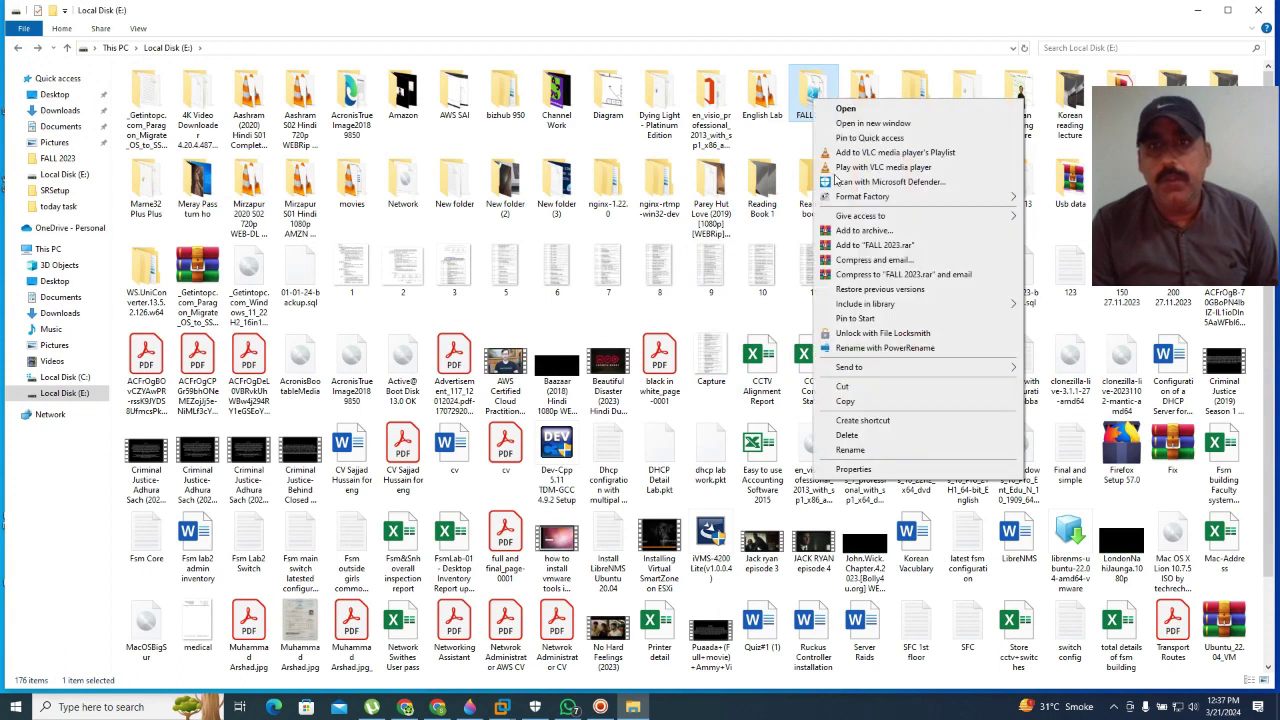
{"action": "left_click", "coordinate": [862, 421]}
Step: Close Active Directory Users and Computers on the server and relaunch it from the Start menu
{"action": "left_click", "coordinate": [1198, 10]}
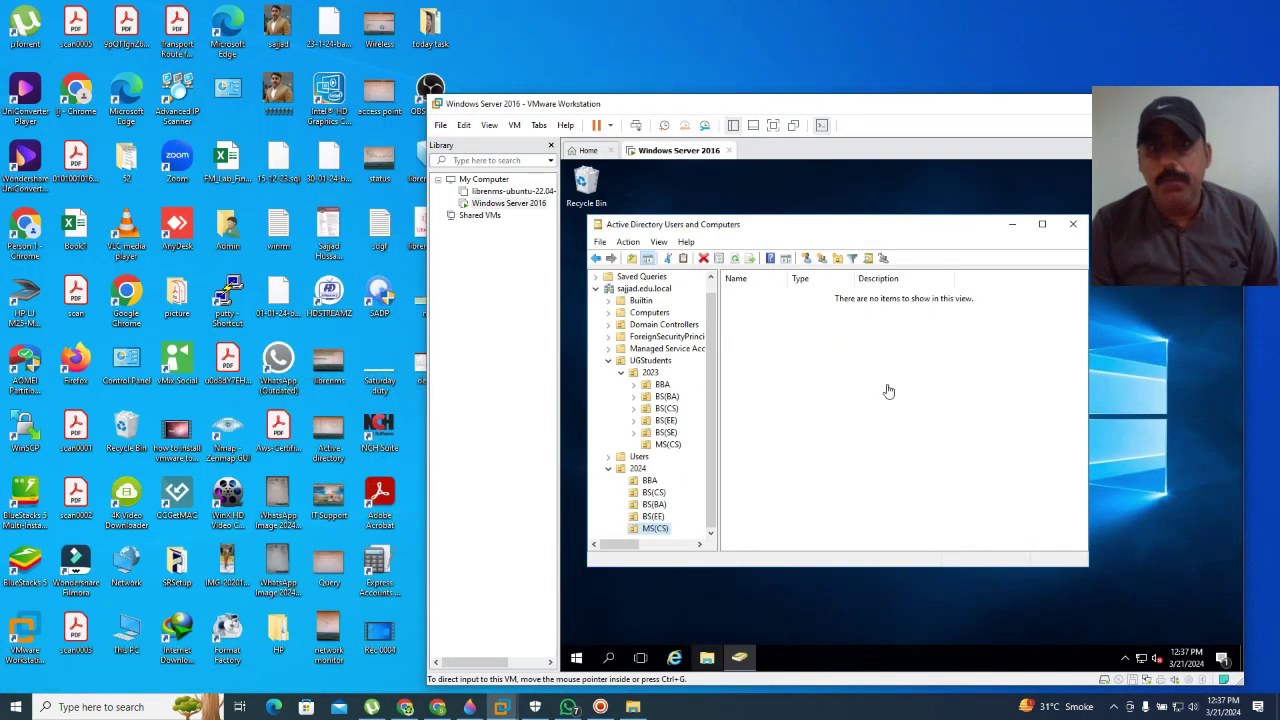
{"action": "left_click", "coordinate": [1074, 225]}
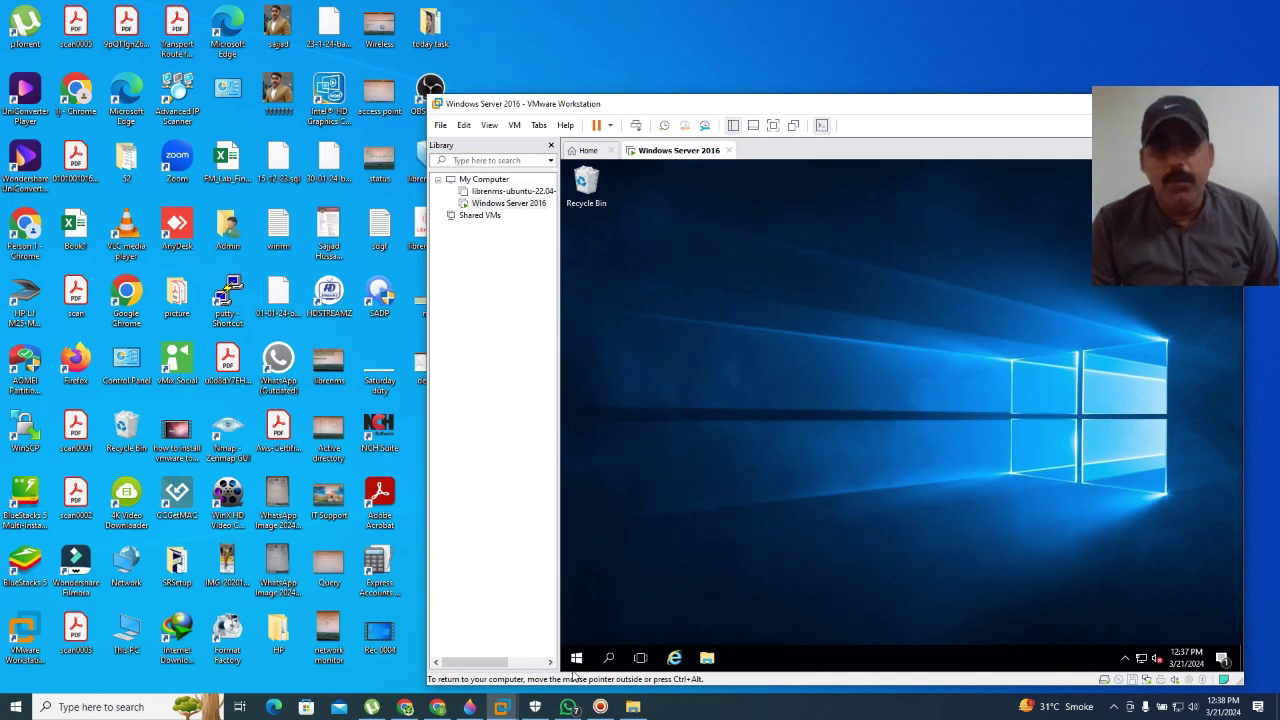
{"action": "left_click", "coordinate": [576, 657]}
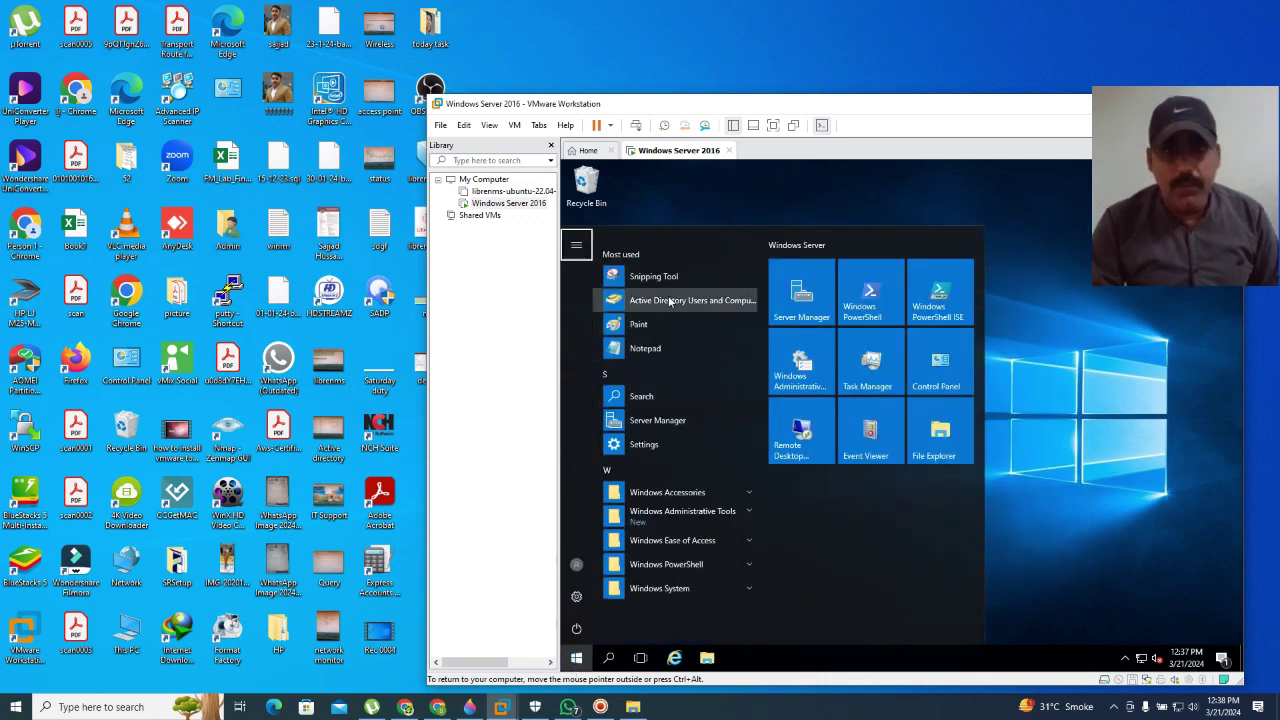
{"action": "left_click", "coordinate": [669, 300]}
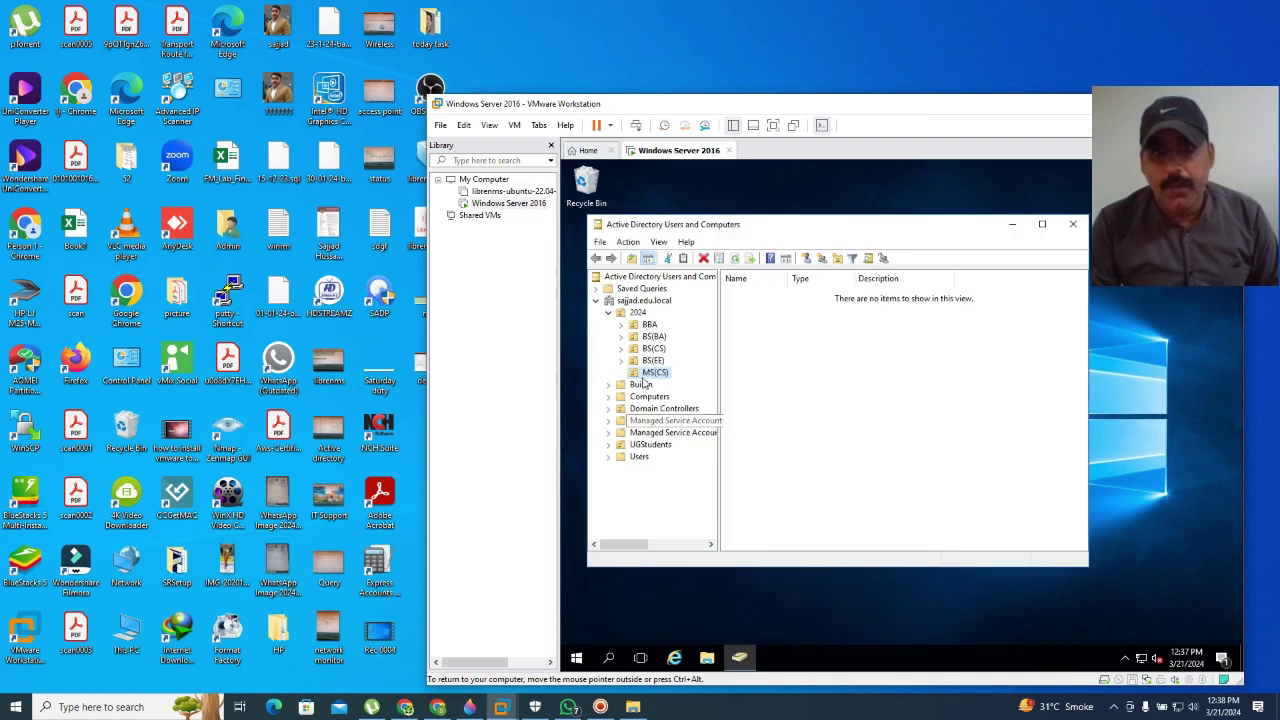
Step: Check the BBA, BS(BA), BS(CS) and BS(EE) OUs under 2024, then close the console
{"action": "left_click", "coordinate": [648, 325]}
{"action": "left_click", "coordinate": [654, 337]}
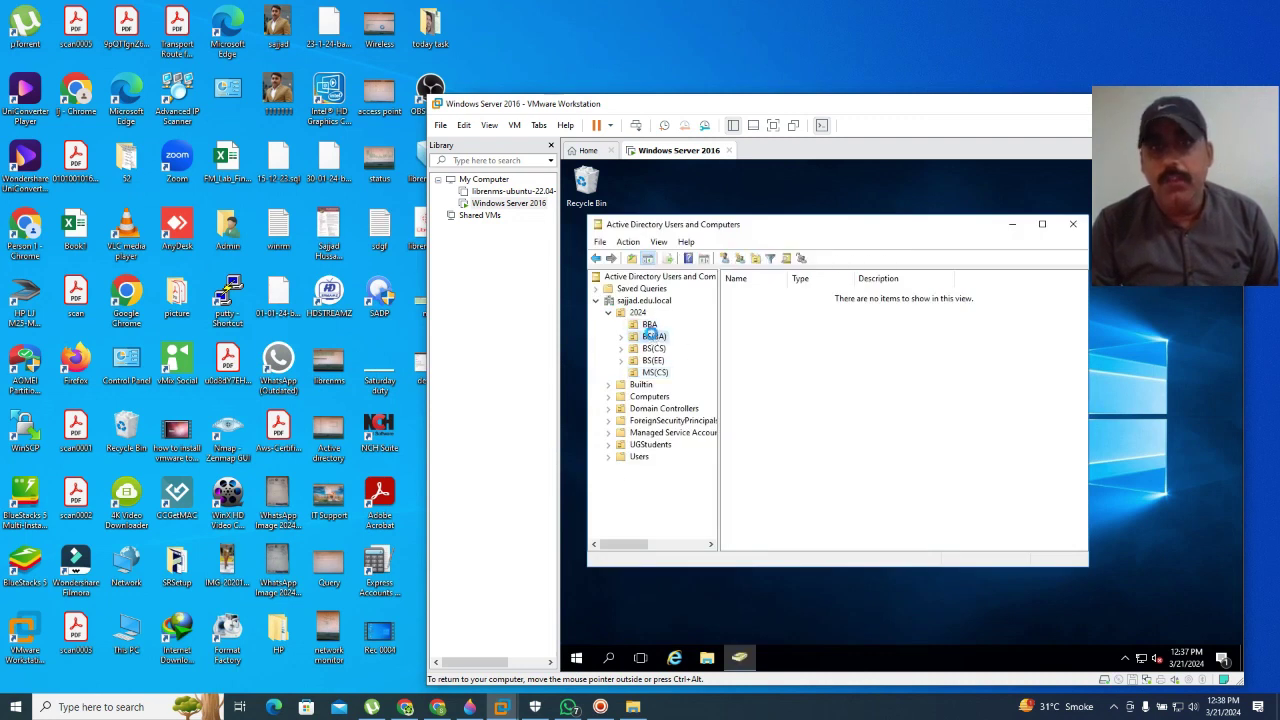
{"action": "left_click", "coordinate": [653, 349]}
{"action": "left_click", "coordinate": [650, 361]}
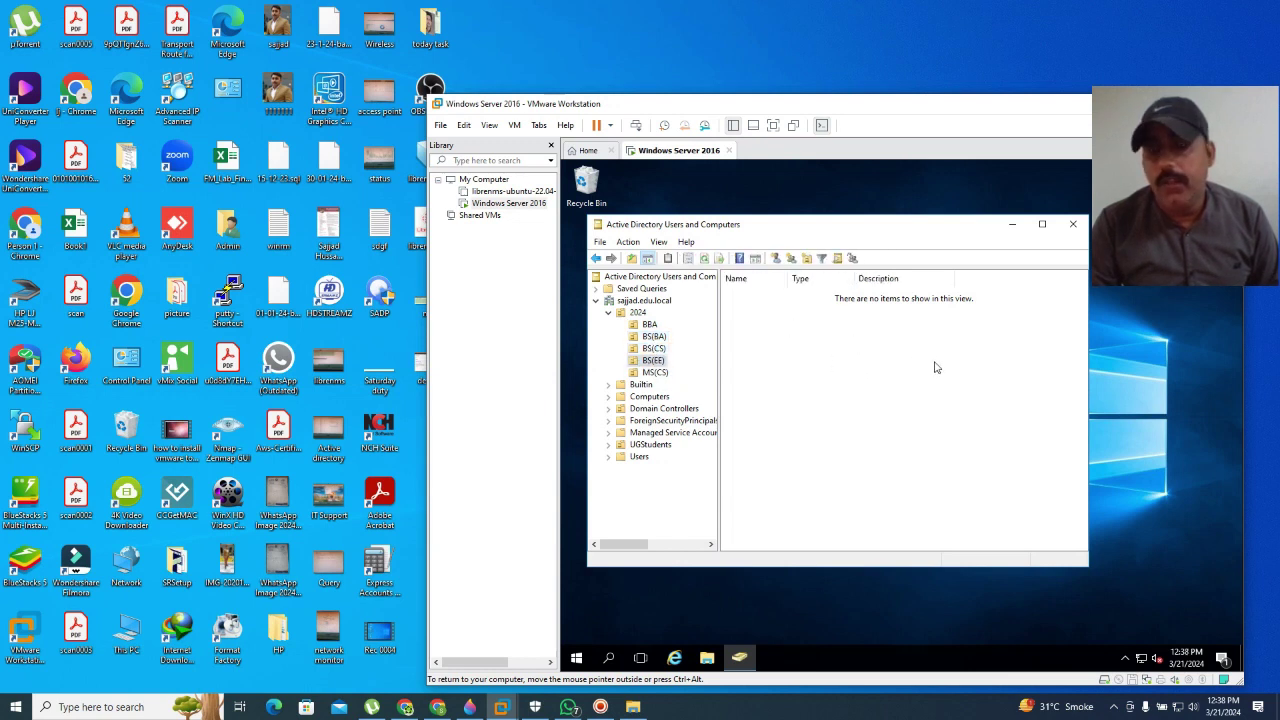
{"action": "left_click", "coordinate": [1072, 227]}
Step: Paste the FALL 2023 folder onto the Windows Server 2016 desktop
{"action": "right_click", "coordinate": [832, 310]}
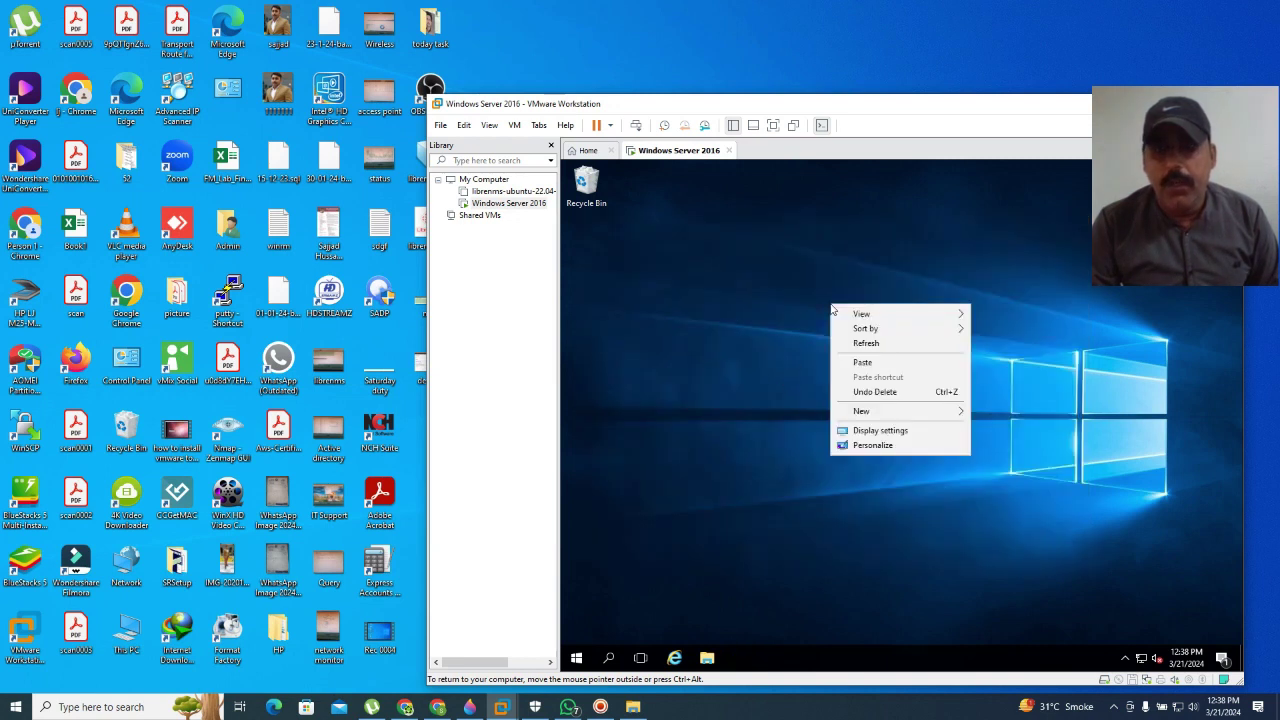
{"action": "key", "text": "ctrl+alt"}
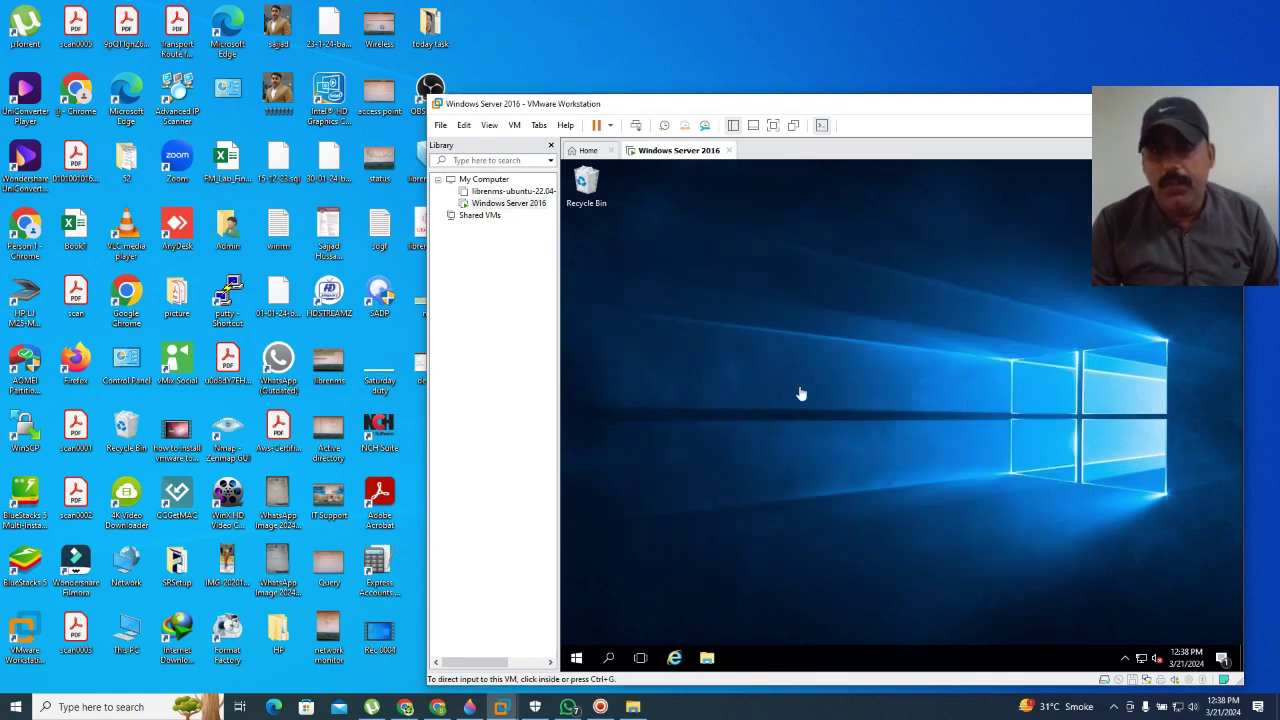
{"action": "left_click", "coordinate": [818, 390]}
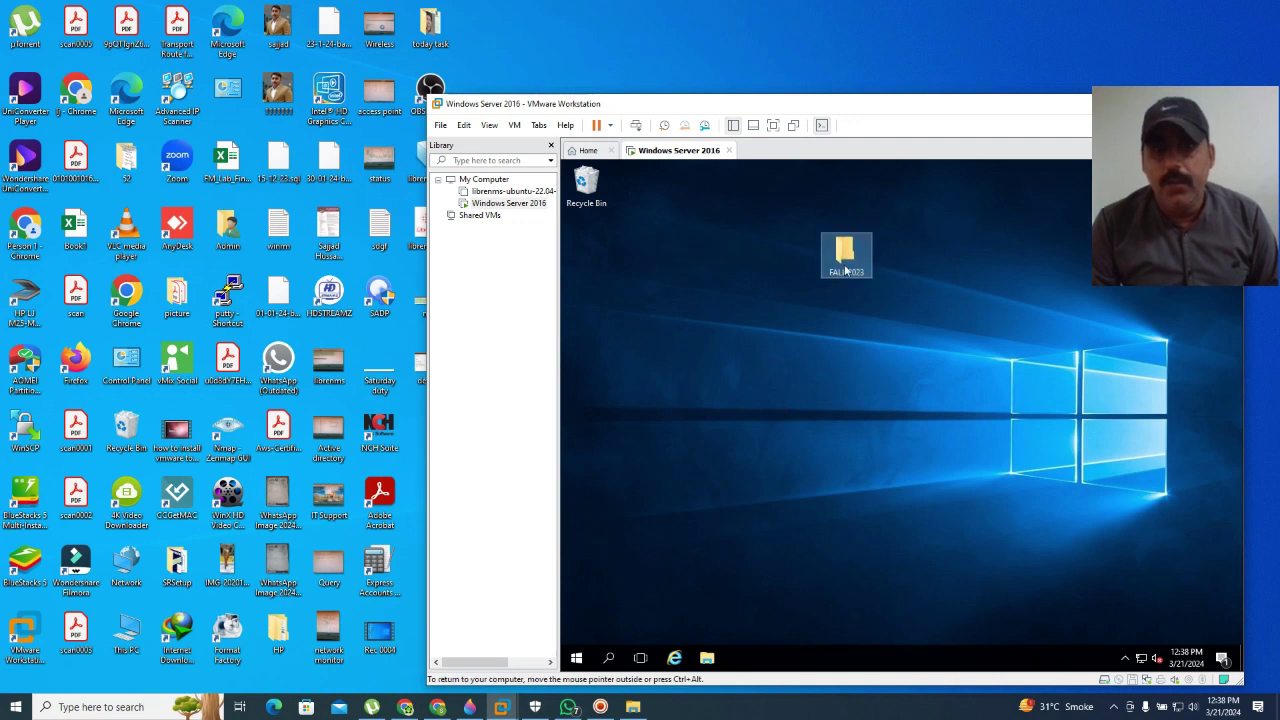
Step: Open the desktop FALL 2023 folder and BulkADUserFALL2023 in Notepad, and show the folder's full path
{"action": "double_click", "coordinate": [845, 268]}
{"action": "double_click", "coordinate": [800, 314]}
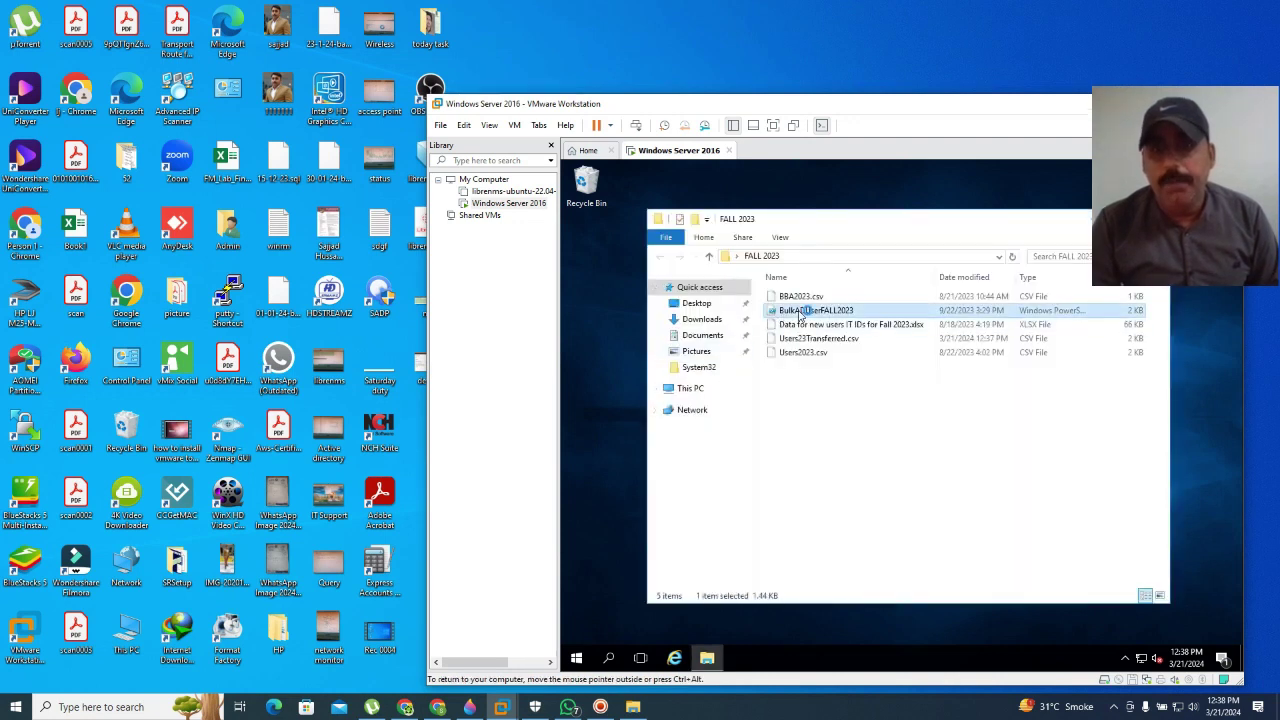
{"action": "left_click", "coordinate": [840, 227]}
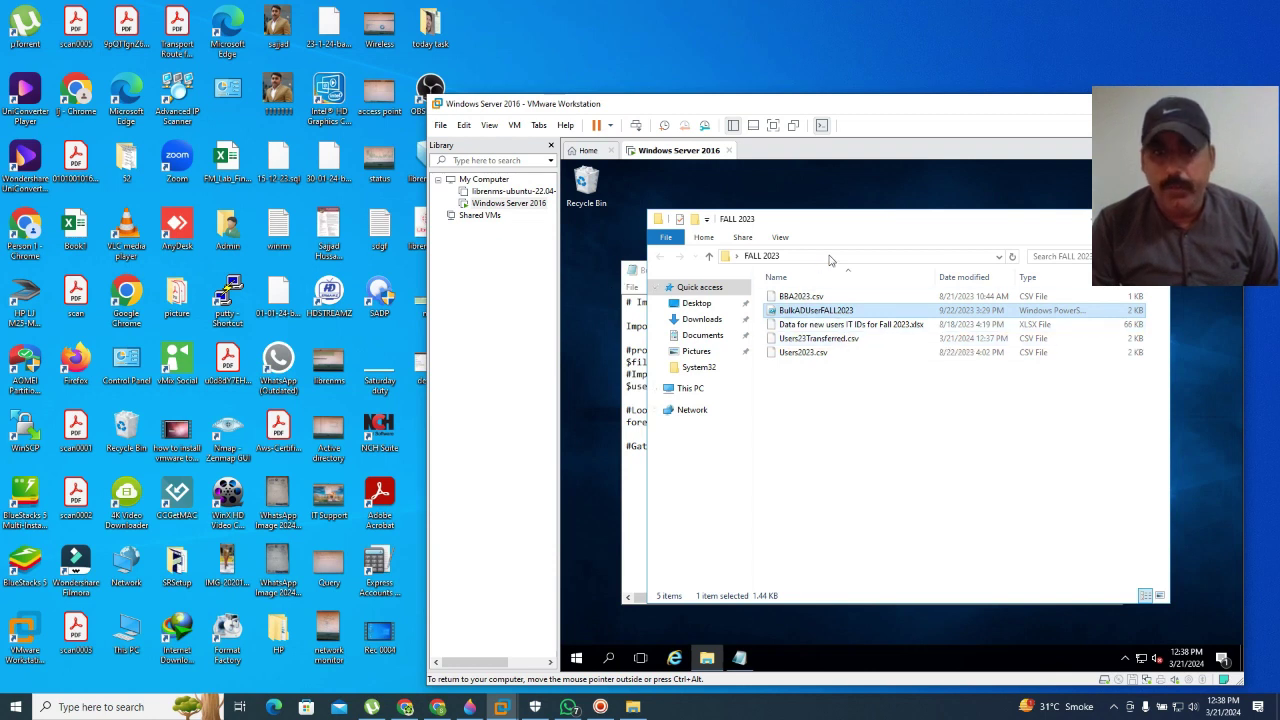
{"action": "left_click", "coordinate": [846, 256]}
{"action": "key", "text": "ctrl+c"}
Step: Replace D:\Scripts\FALL 2023\ in $filePath with C:\Users\Administrator\Desktop\FALL 2023\
{"action": "left_click_drag", "start_coordinate": [896, 256], "coordinate": [747, 254]}
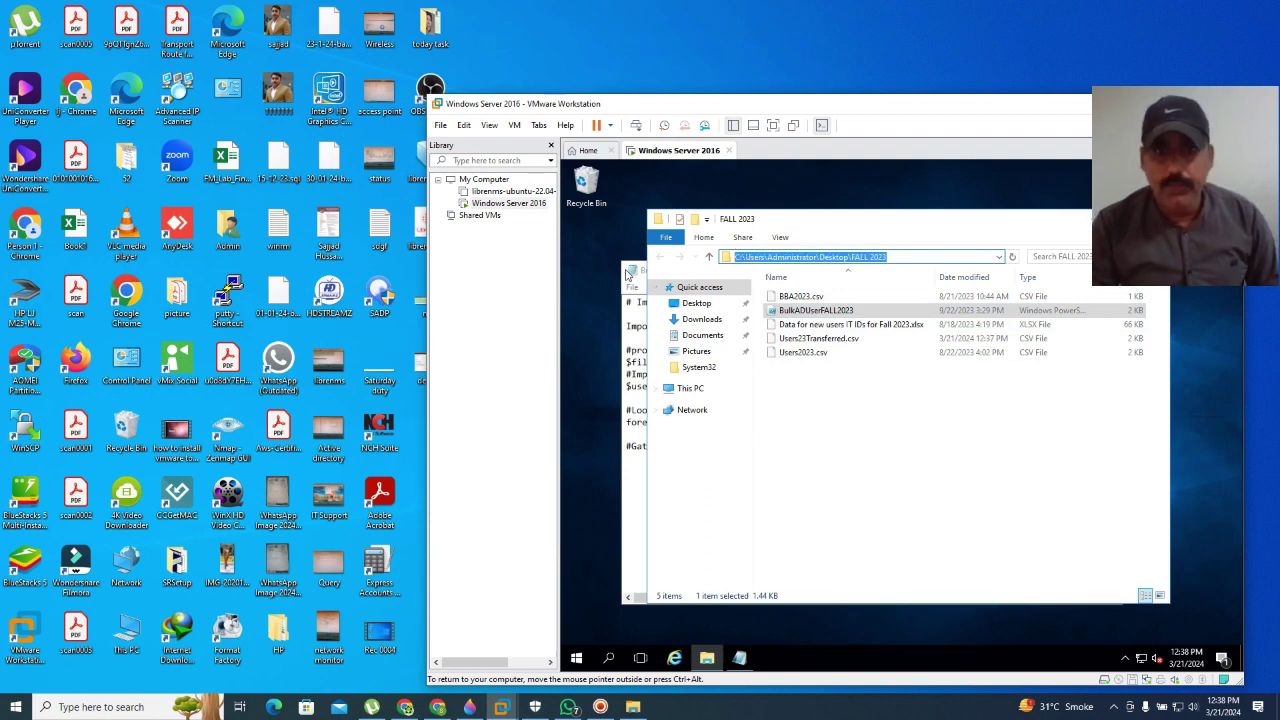
{"action": "key", "text": "alt+Tab"}
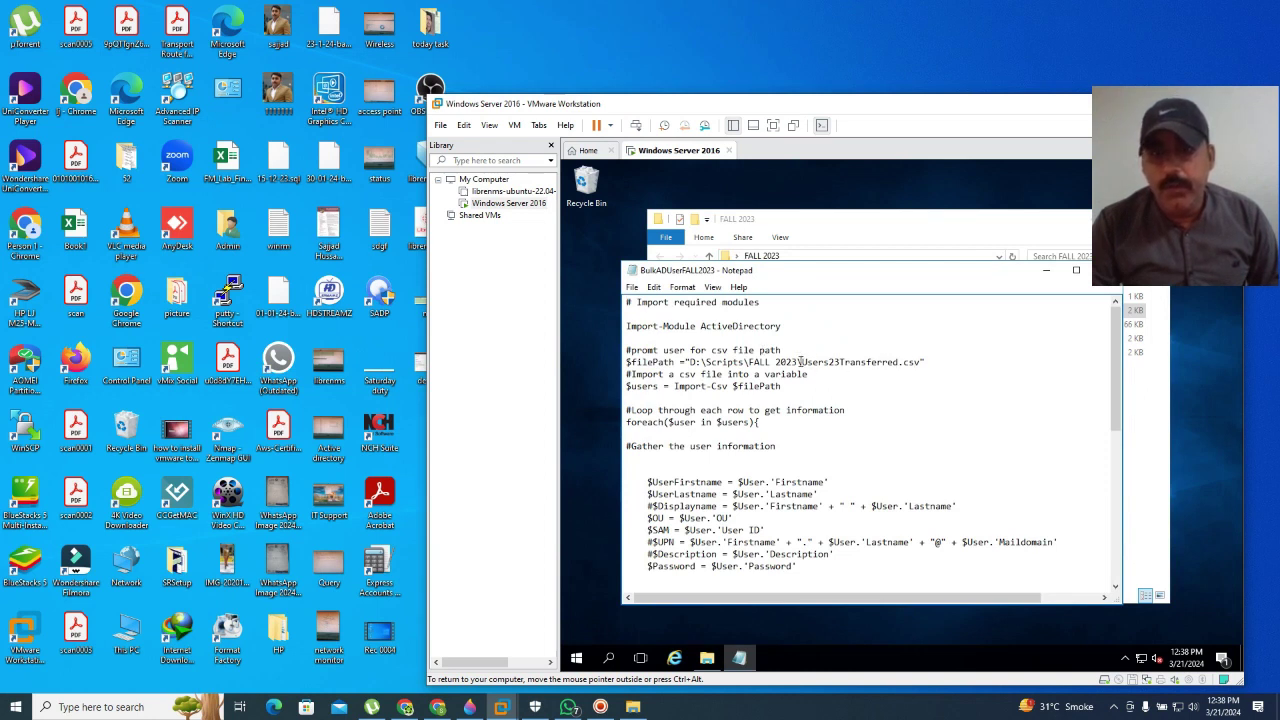
{"action": "left_click_drag", "start_coordinate": [802, 362], "coordinate": [690, 362]}
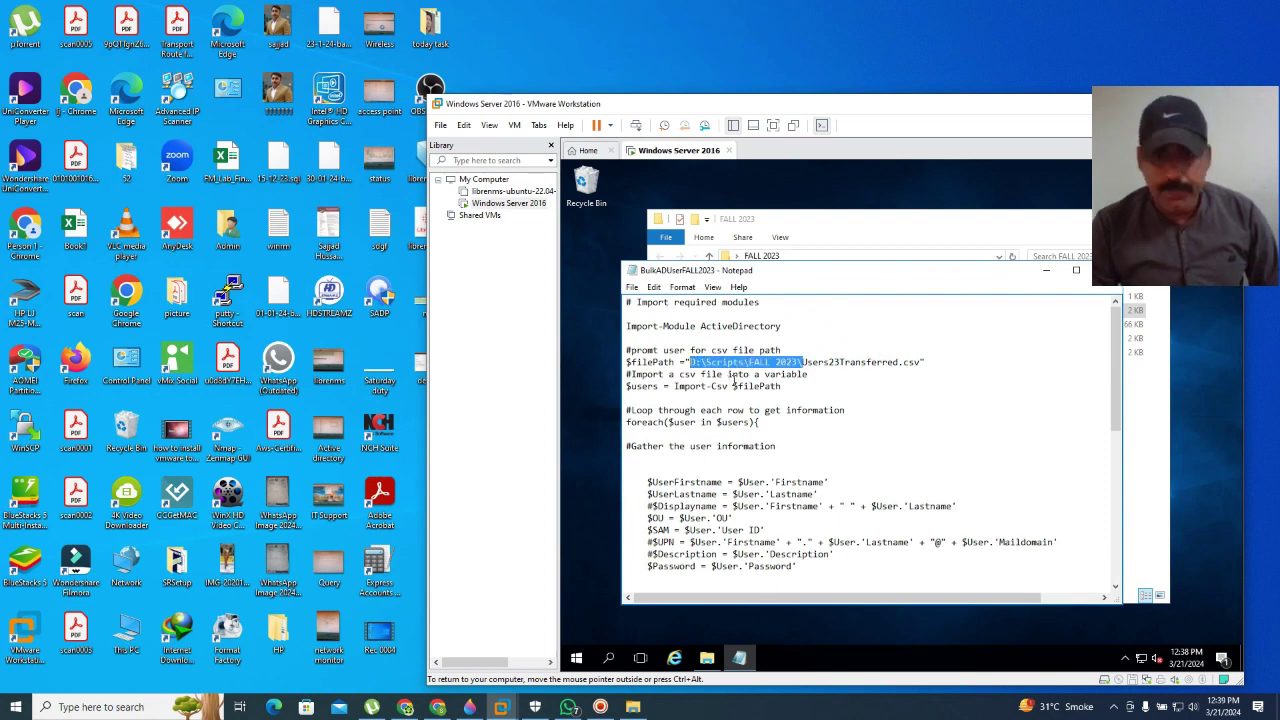
{"action": "key", "text": "ctrl+v"}
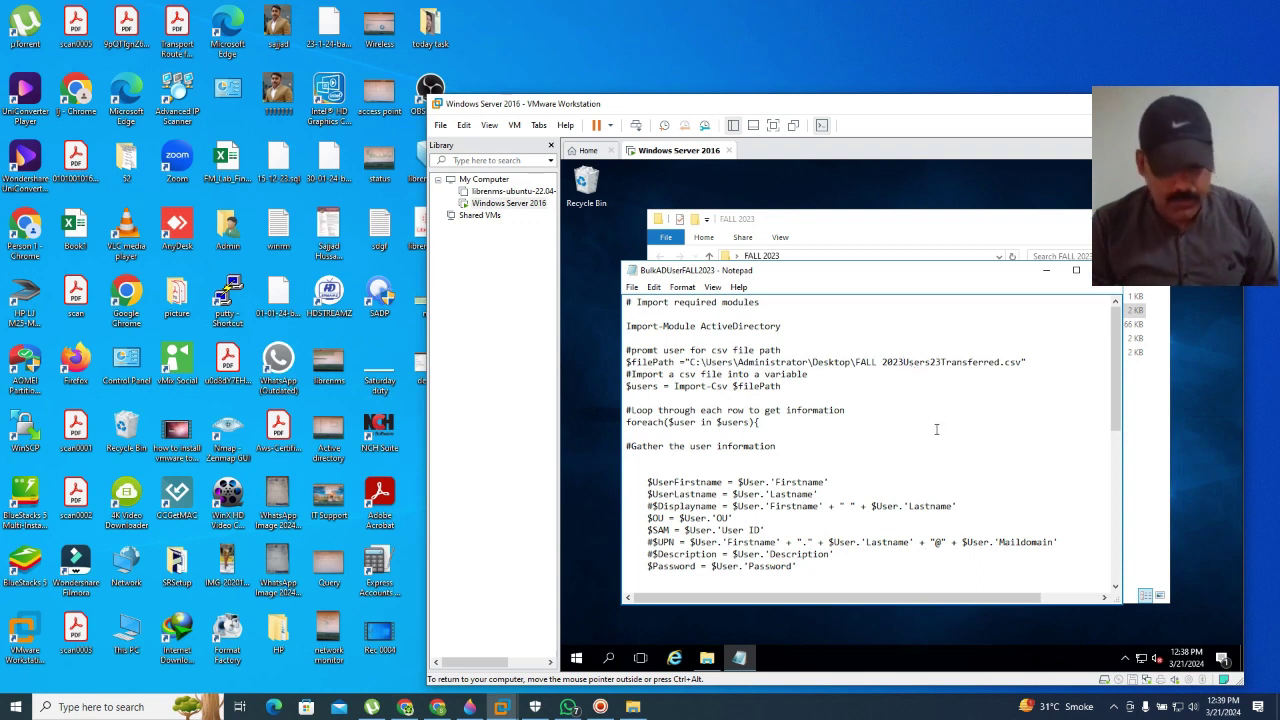
{"action": "type", "text": "\\"}
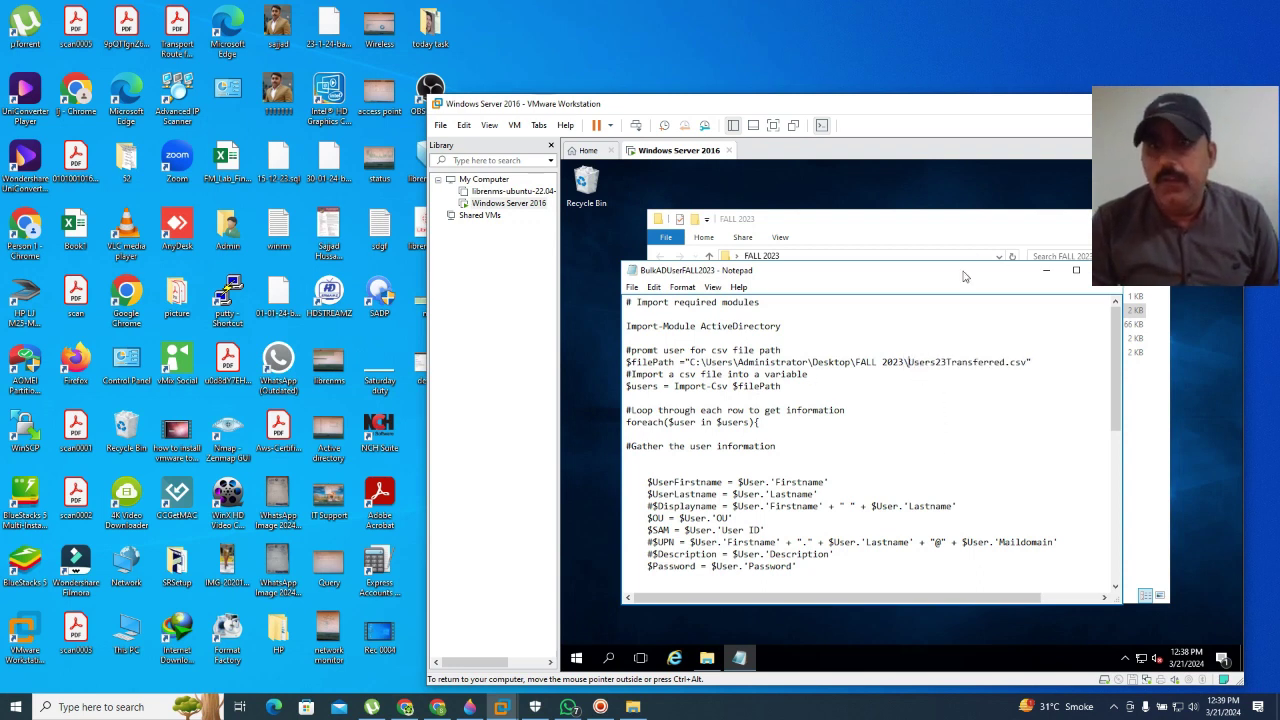
{"action": "left_click_drag", "start_coordinate": [878, 271], "coordinate": [737, 271]}
Step: Close Notepad, saving the edited BulkADUserFALL2023 script
{"action": "left_click", "coordinate": [965, 271]}
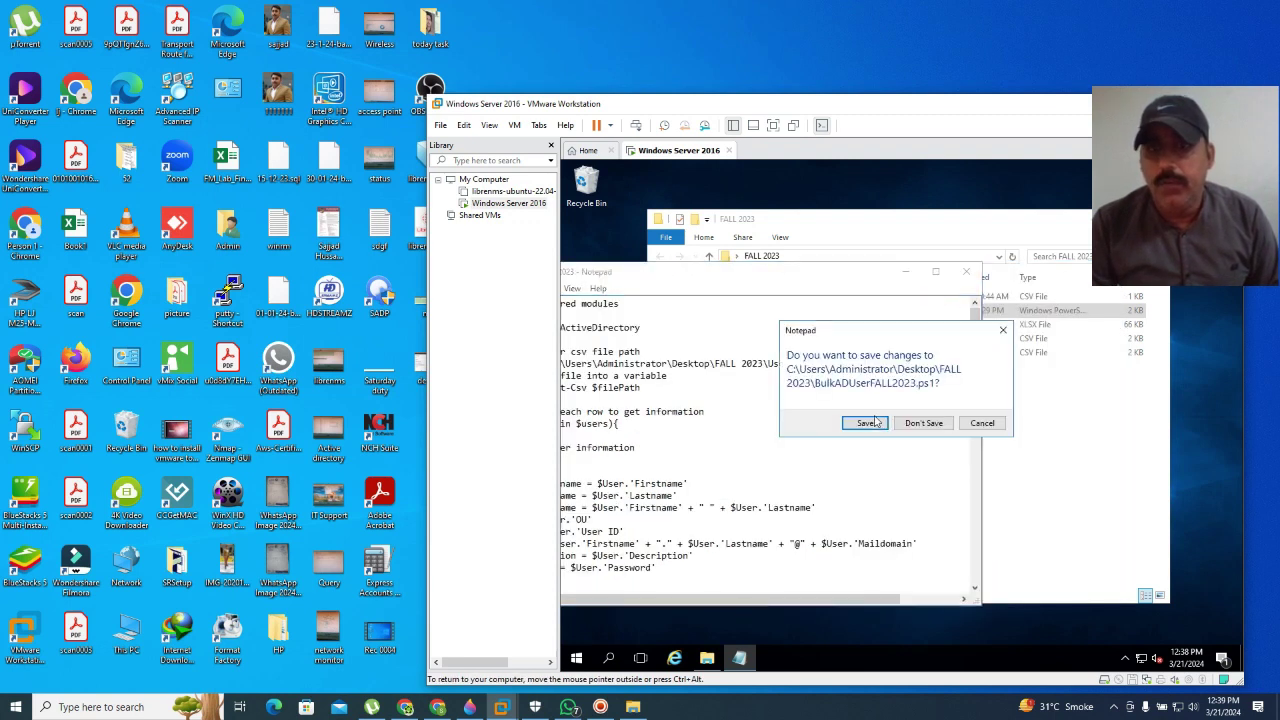
{"action": "left_click", "coordinate": [866, 423]}
{"action": "left_click_drag", "start_coordinate": [866, 225], "coordinate": [826, 213]}
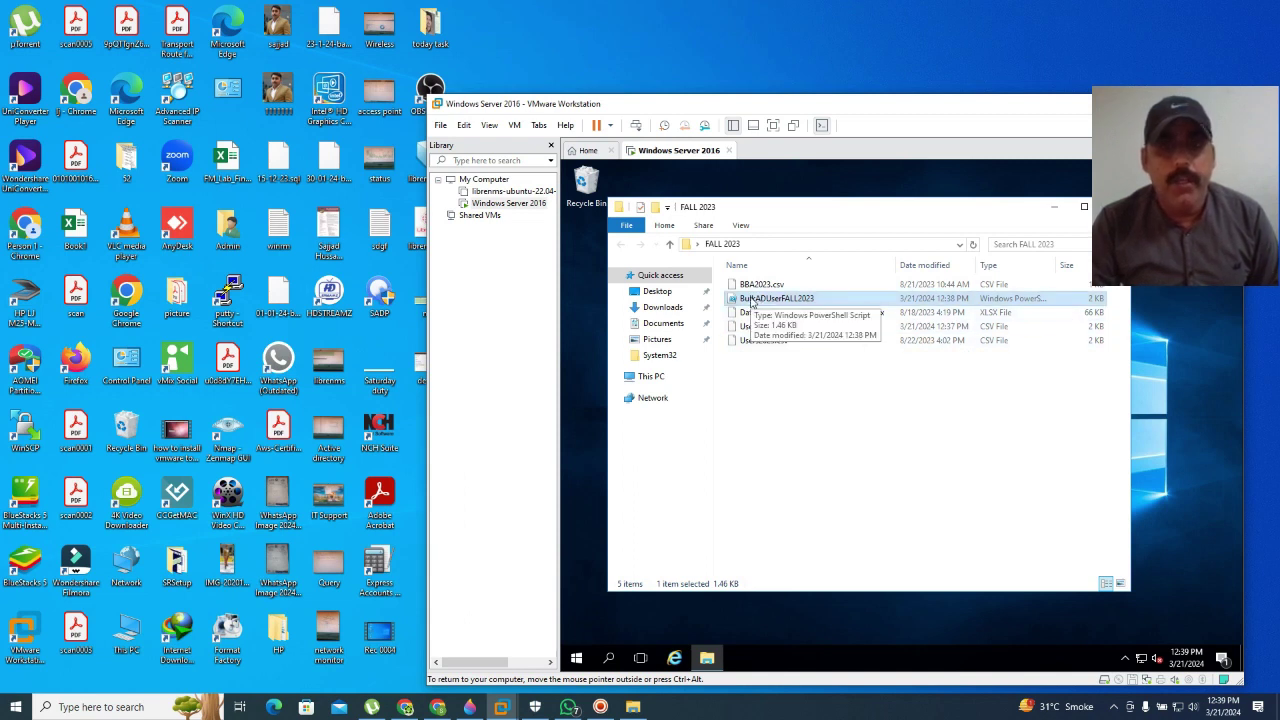
Step: Run BulkADUserFALL2023 with PowerShell to import the users from Users23Transferred.csv
{"action": "right_click", "coordinate": [752, 303]}
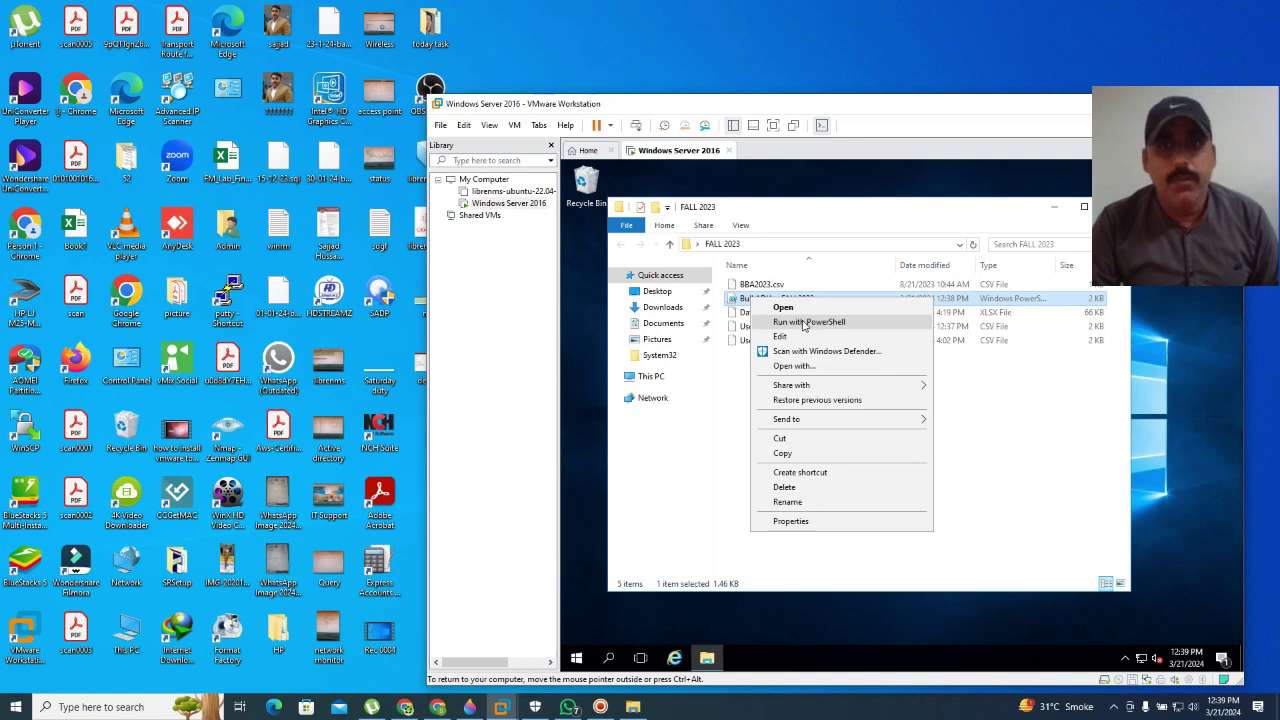
{"action": "left_click", "coordinate": [803, 323]}
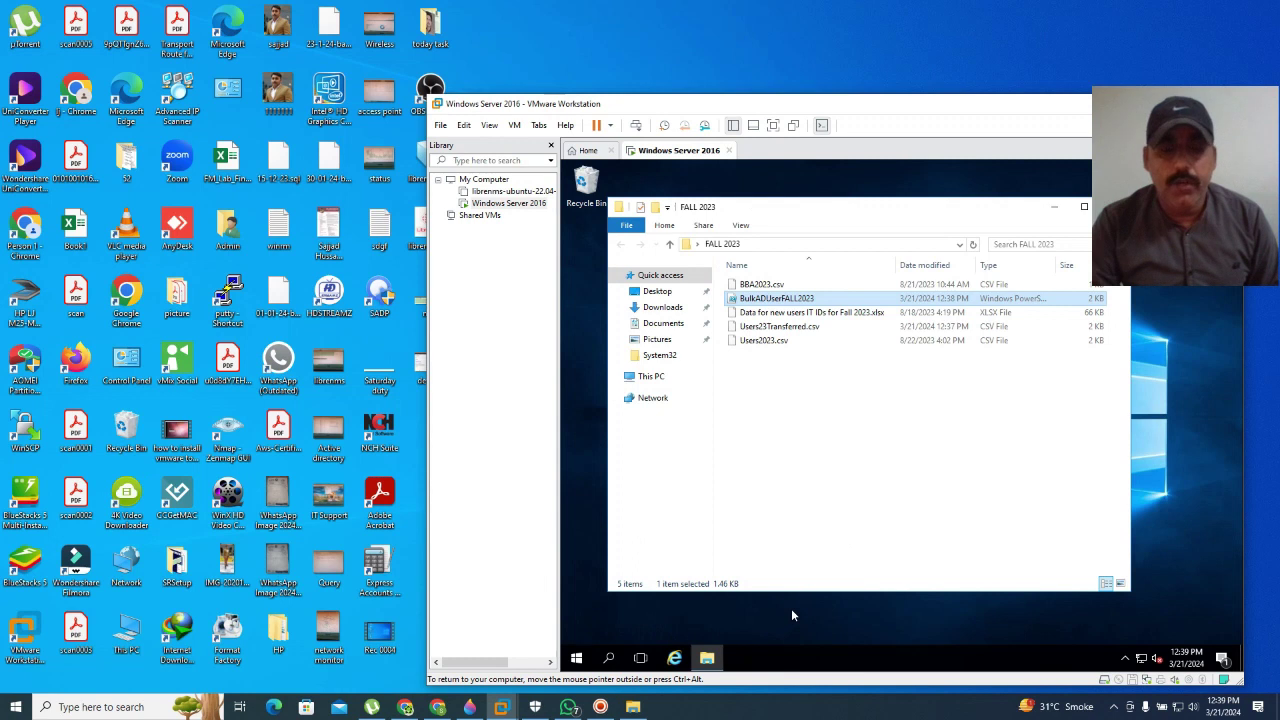
{"action": "left_click", "coordinate": [576, 659]}
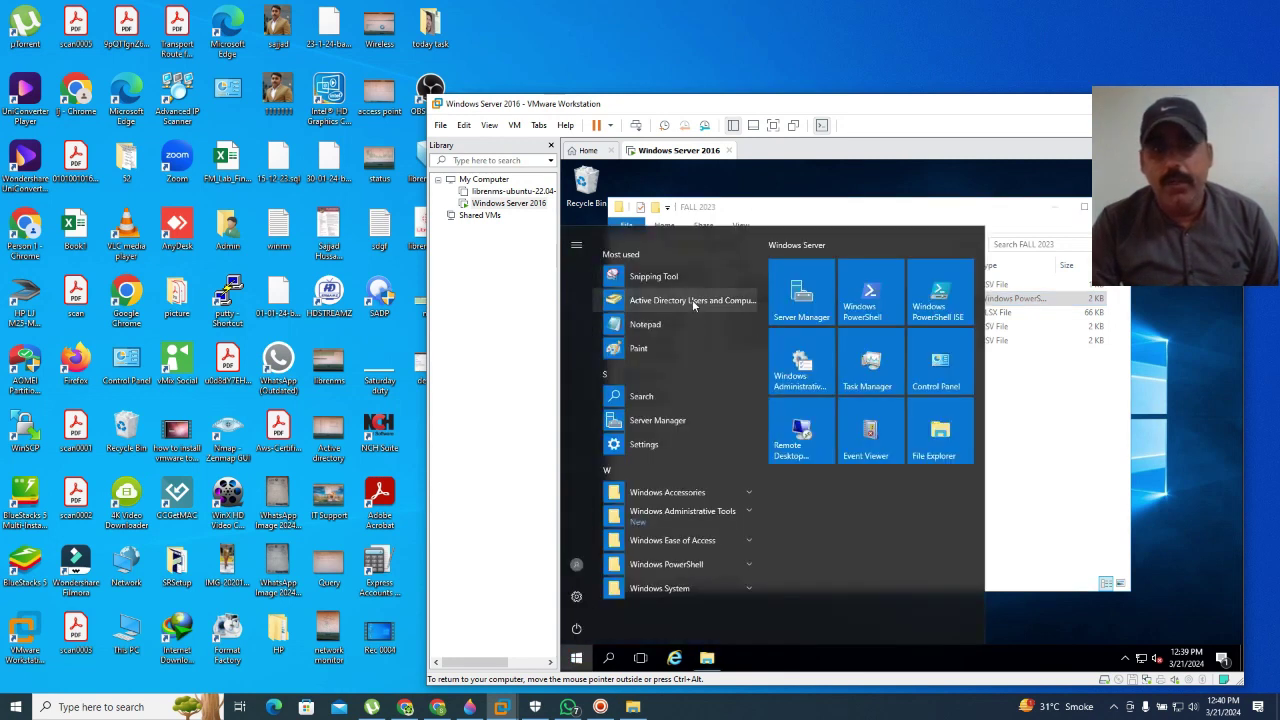
Step: Launch Active Directory Users and Computers and browse UGStudents 2023 OUs BS(EE), BBA, BS(BA), BS(CS)
{"action": "left_click", "coordinate": [692, 300]}
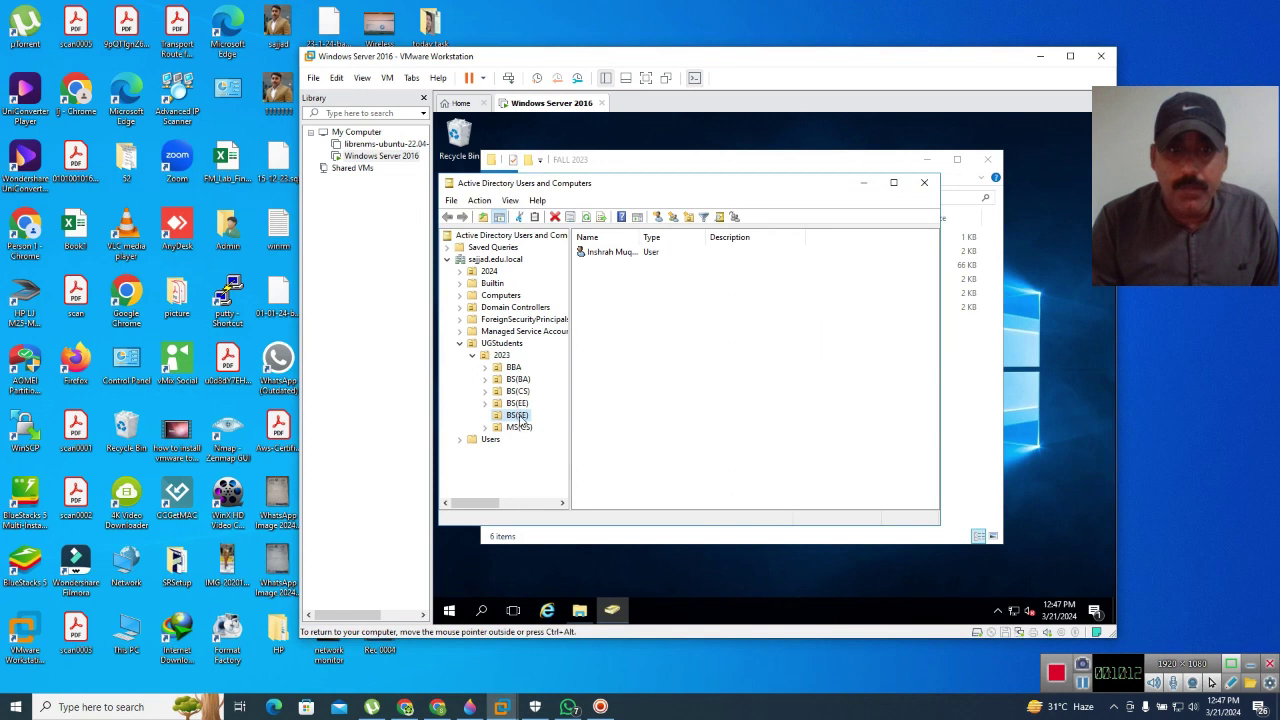
{"action": "left_click", "coordinate": [517, 404]}
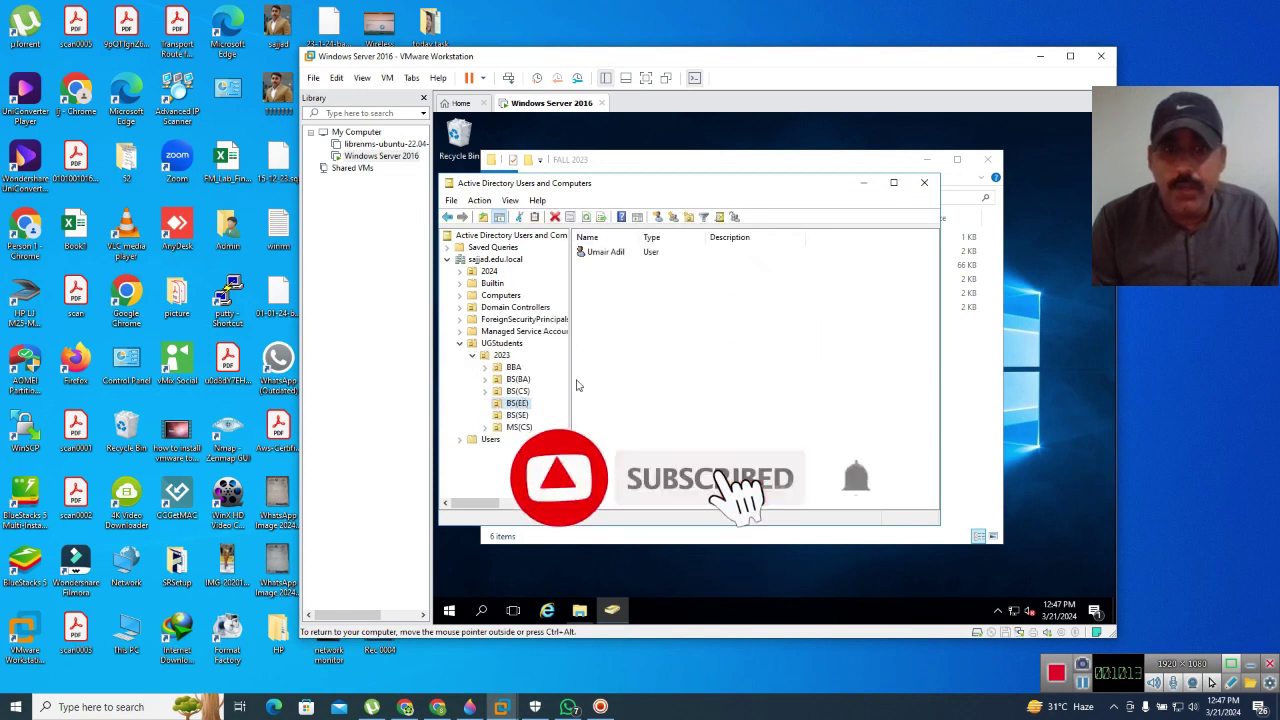
{"action": "left_click", "coordinate": [513, 367]}
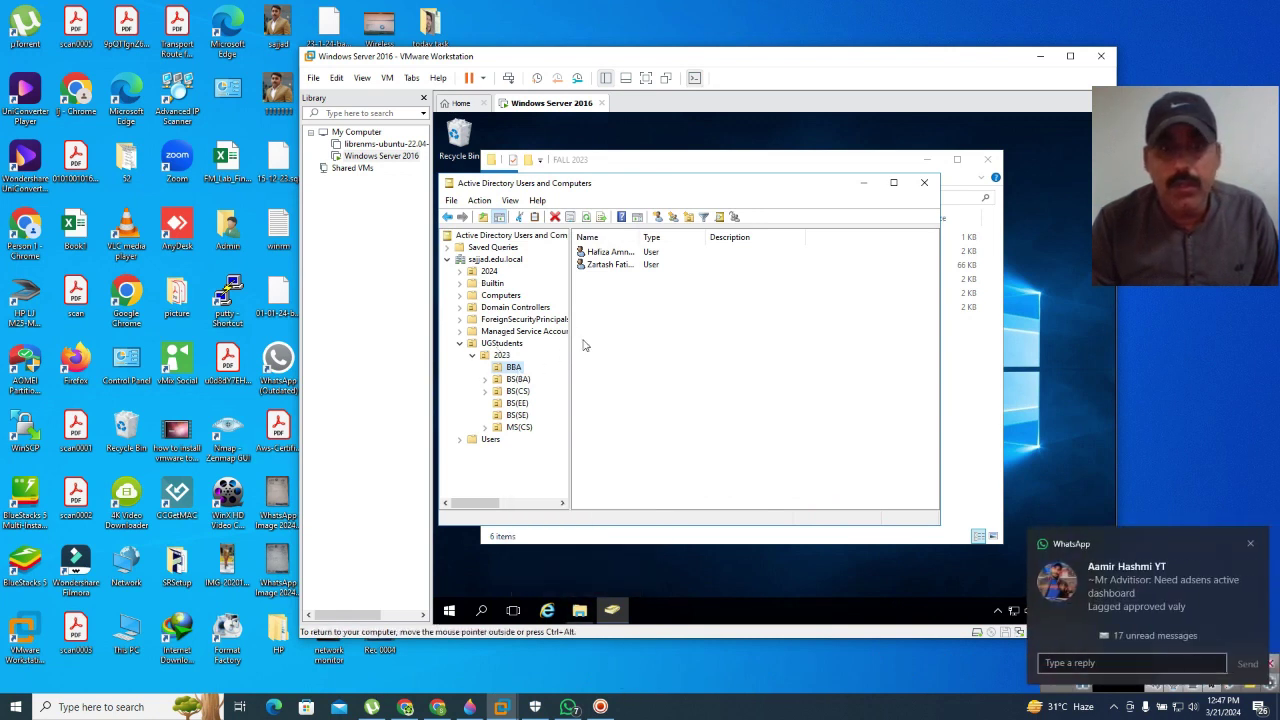
{"action": "left_click", "coordinate": [516, 380]}
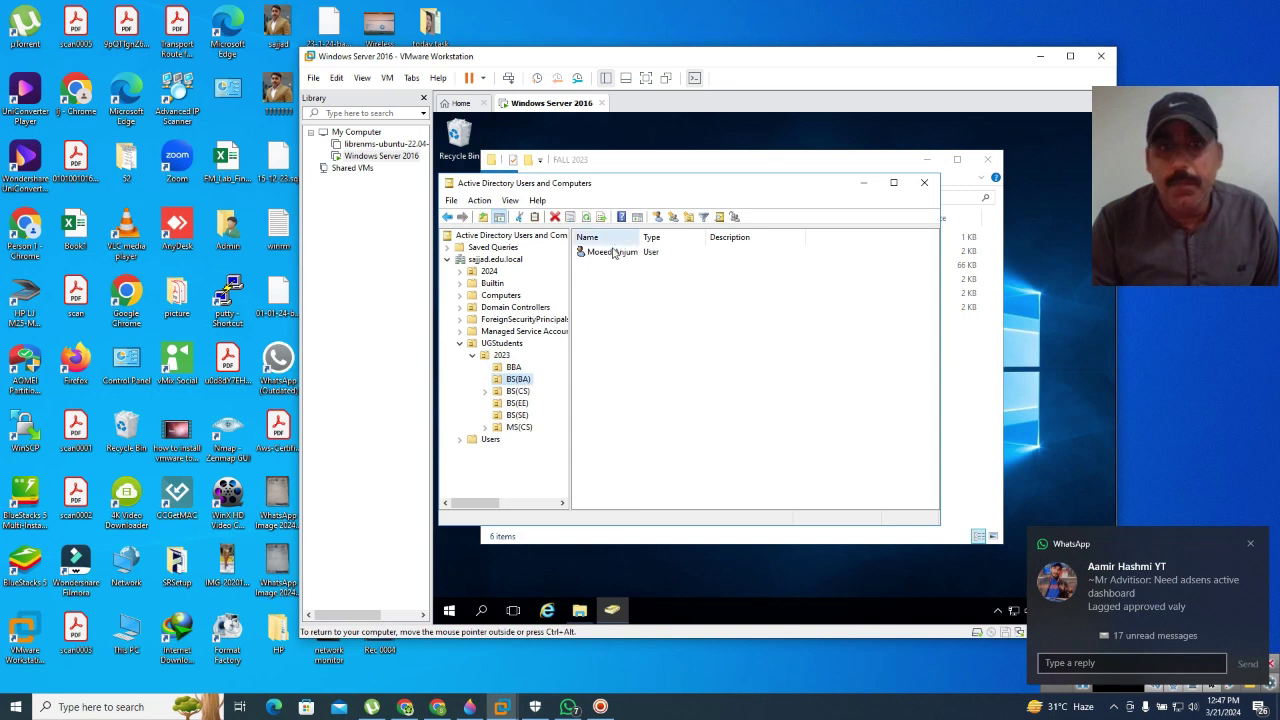
{"action": "left_click", "coordinate": [517, 391]}
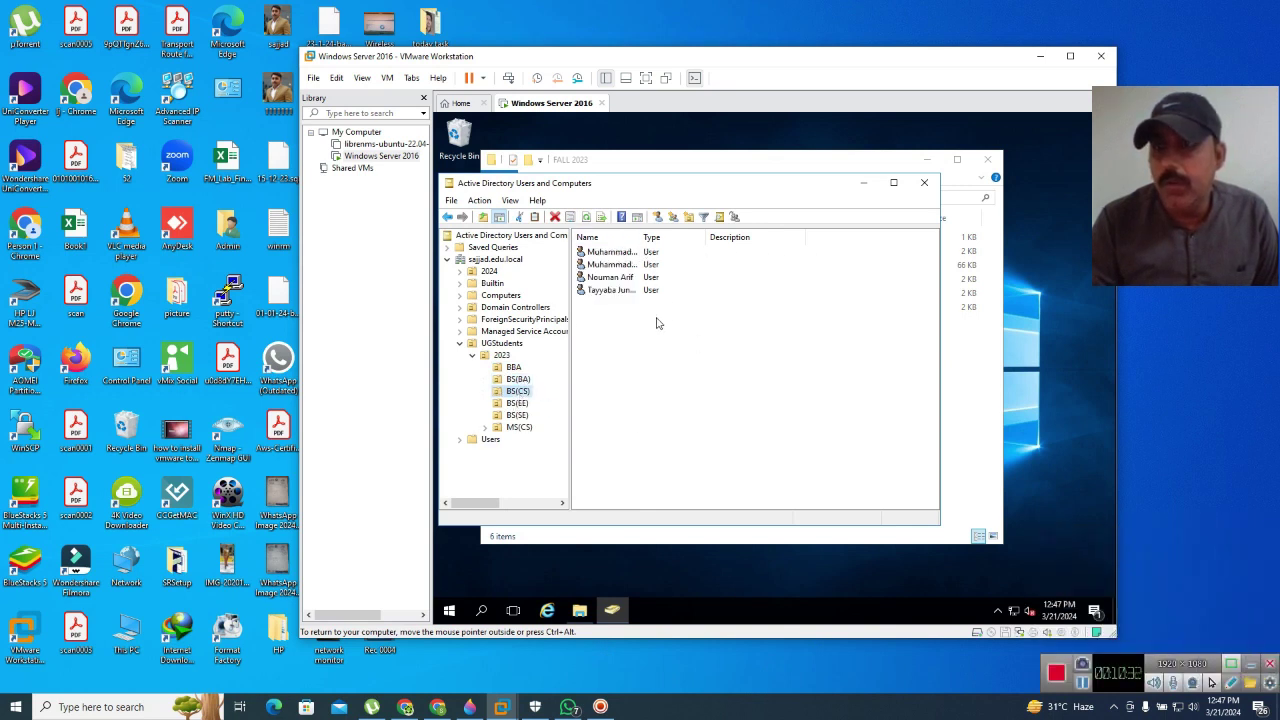
{"action": "right_click", "coordinate": [612, 256]}
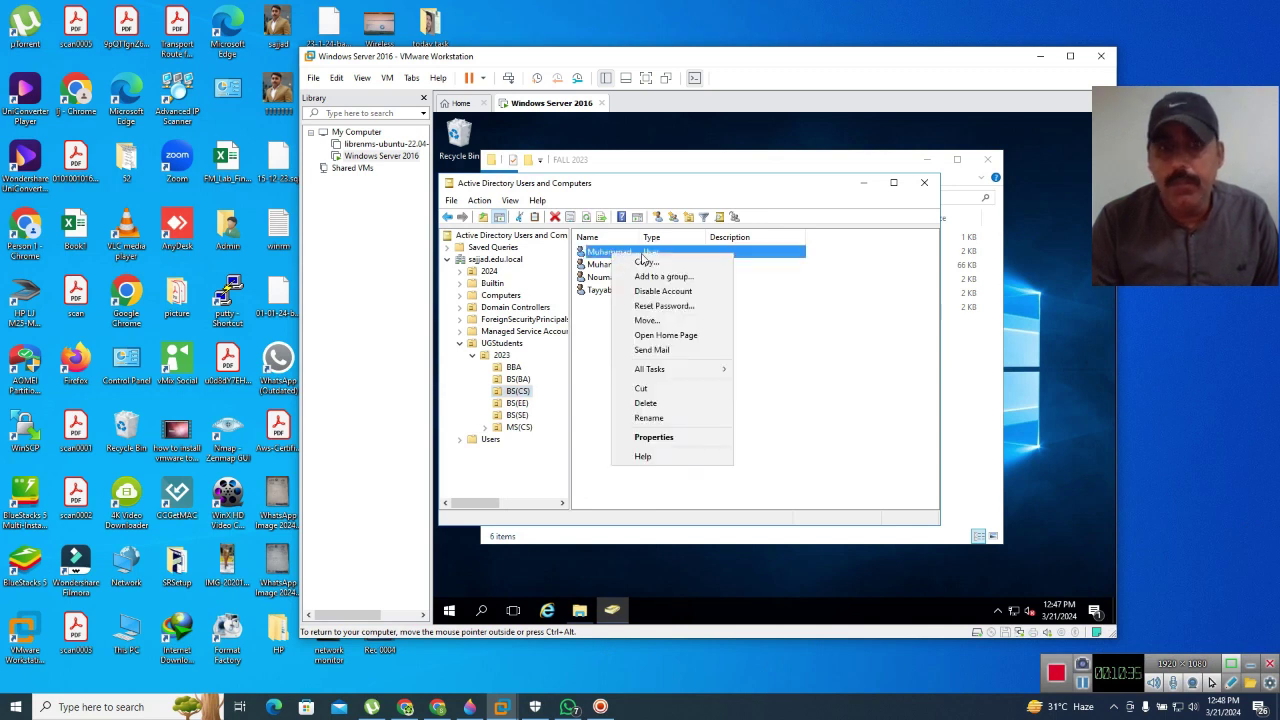
Step: Check the first BS(CS) user's first and last name in Properties, then close the console
{"action": "left_click", "coordinate": [652, 437]}
{"action": "left_click_drag", "start_coordinate": [688, 182], "coordinate": [601, 180]}
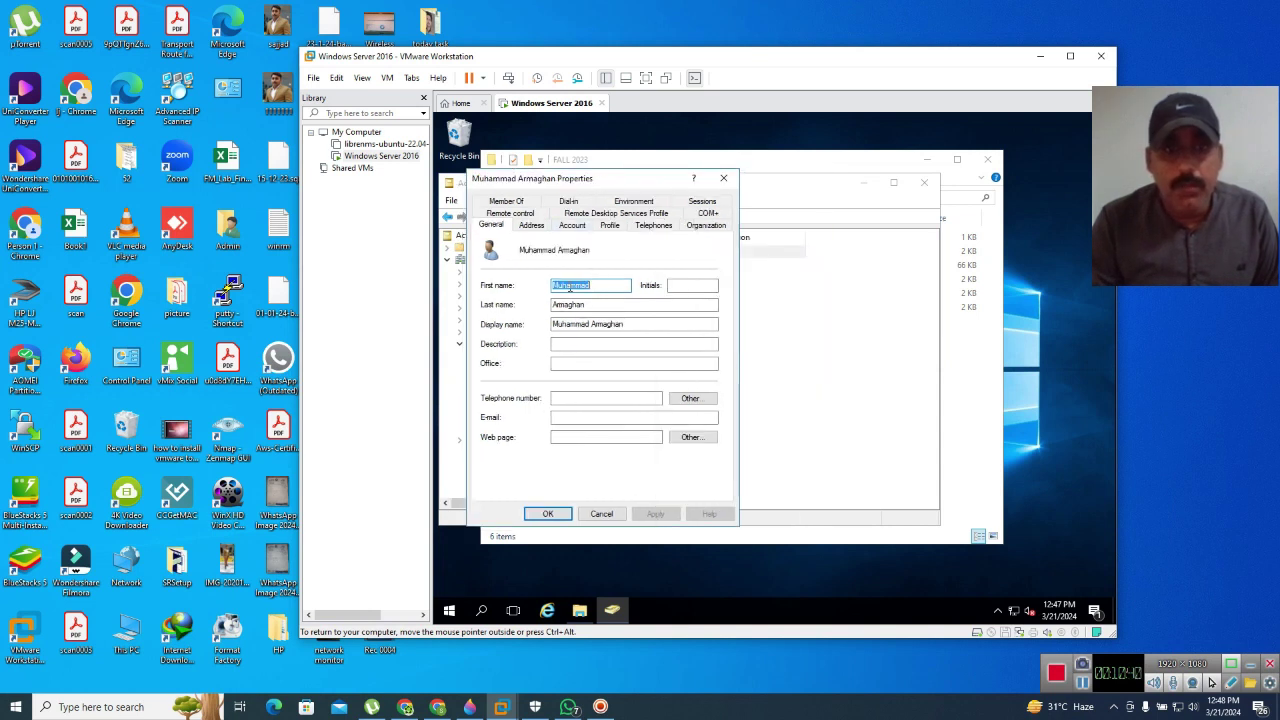
{"action": "left_click", "coordinate": [603, 286]}
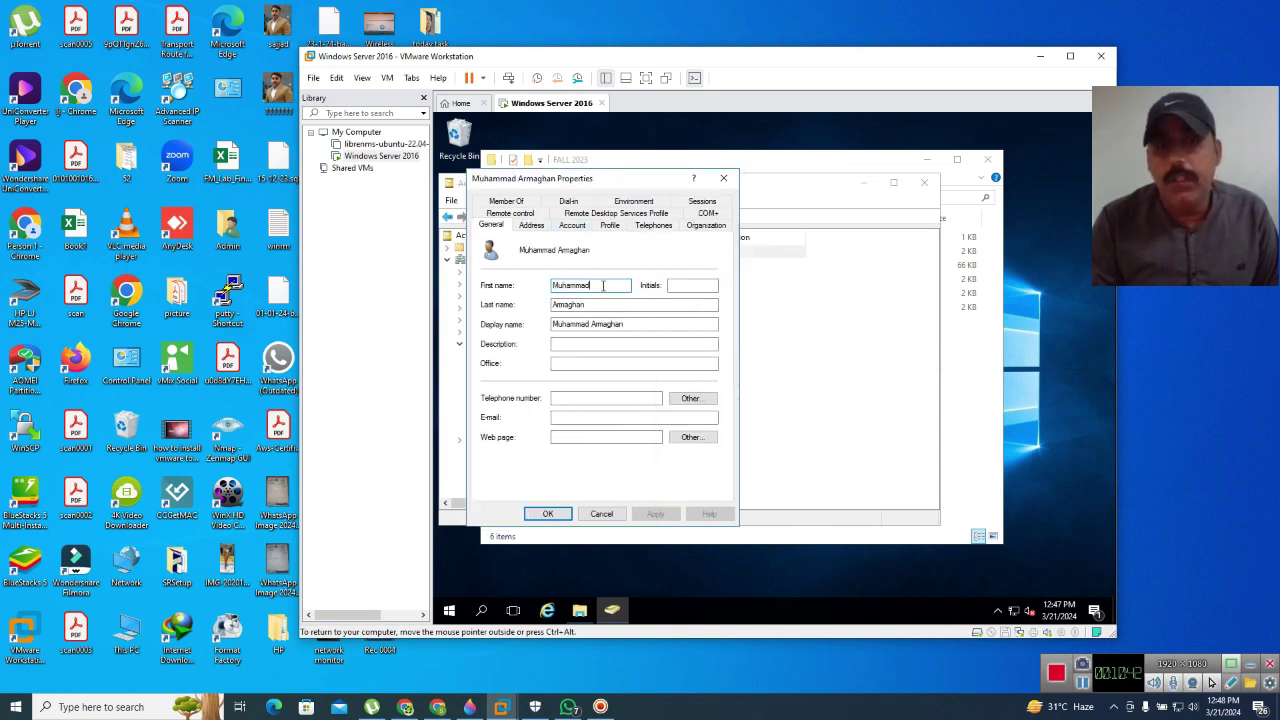
{"action": "left_click", "coordinate": [587, 304]}
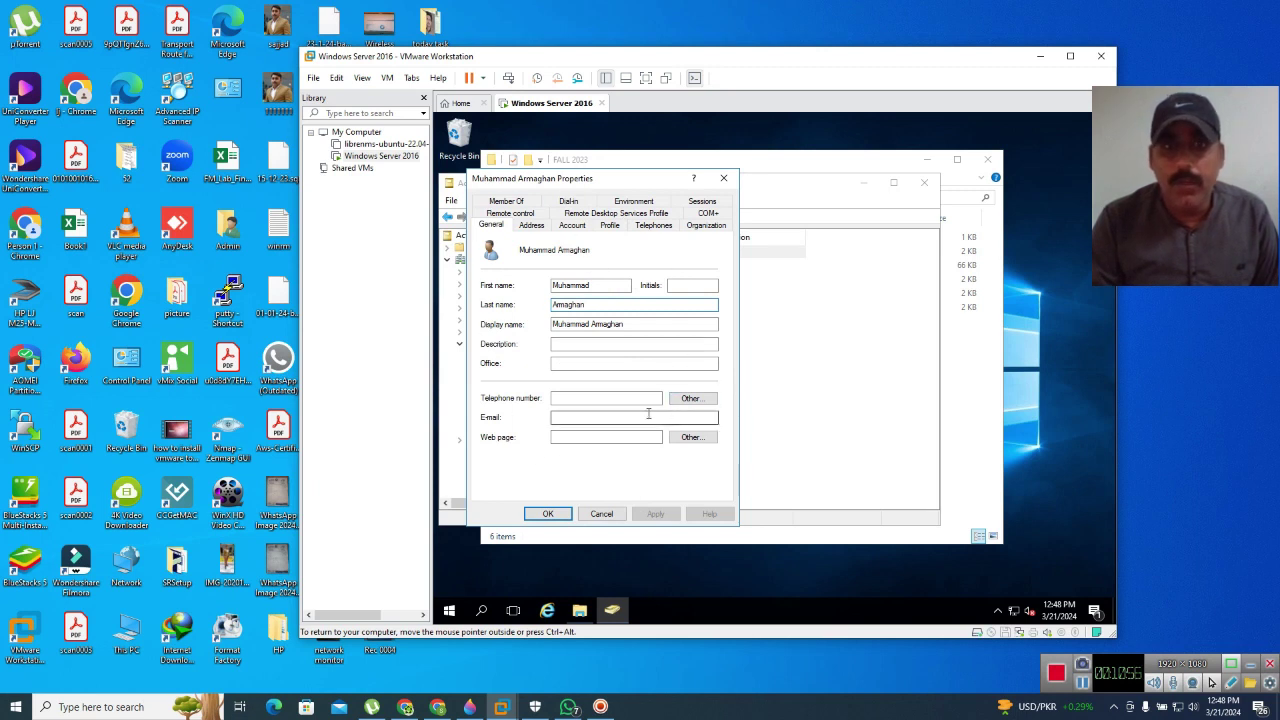
{"action": "left_click", "coordinate": [549, 514]}
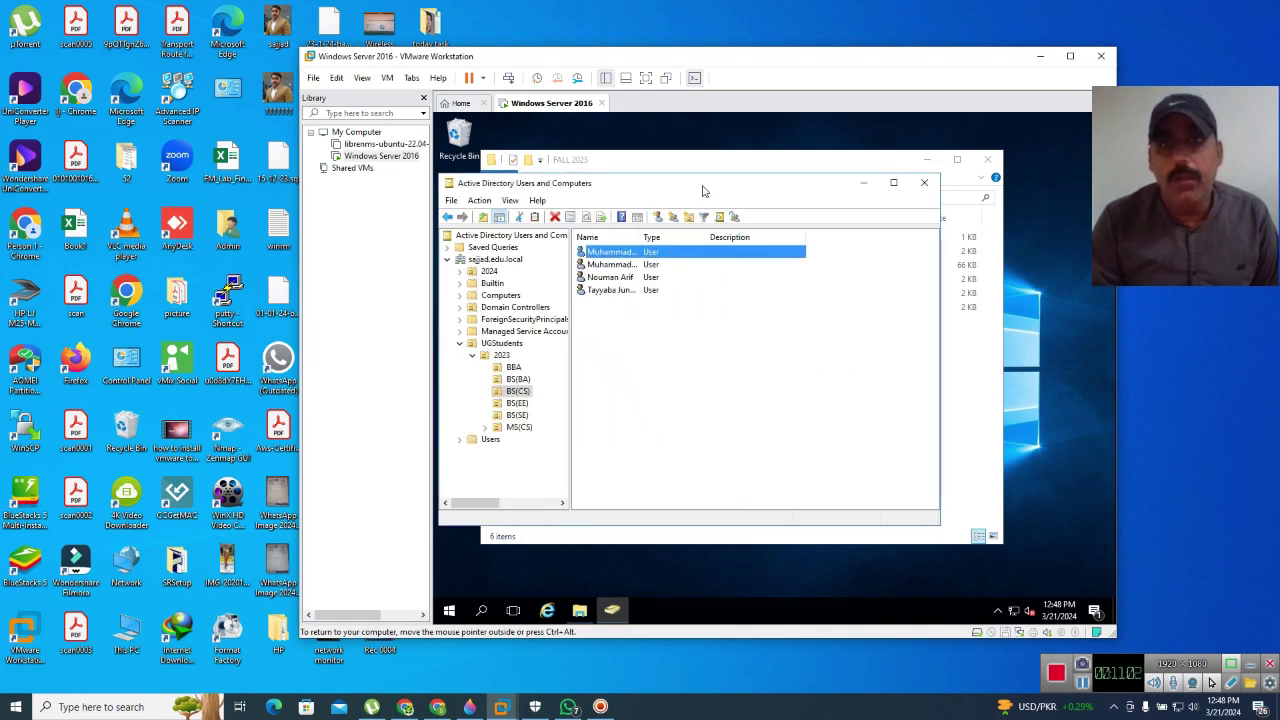
{"action": "left_click_drag", "start_coordinate": [716, 184], "coordinate": [657, 179]}
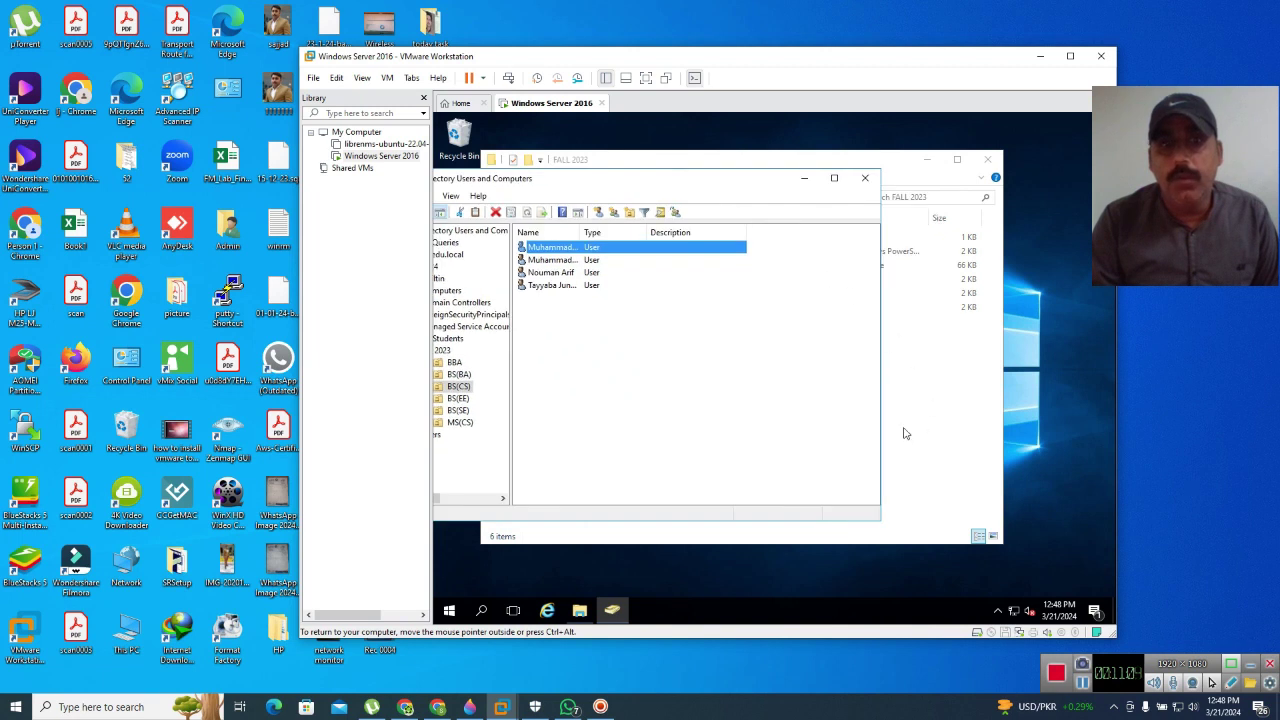
{"action": "left_click", "coordinate": [866, 179]}
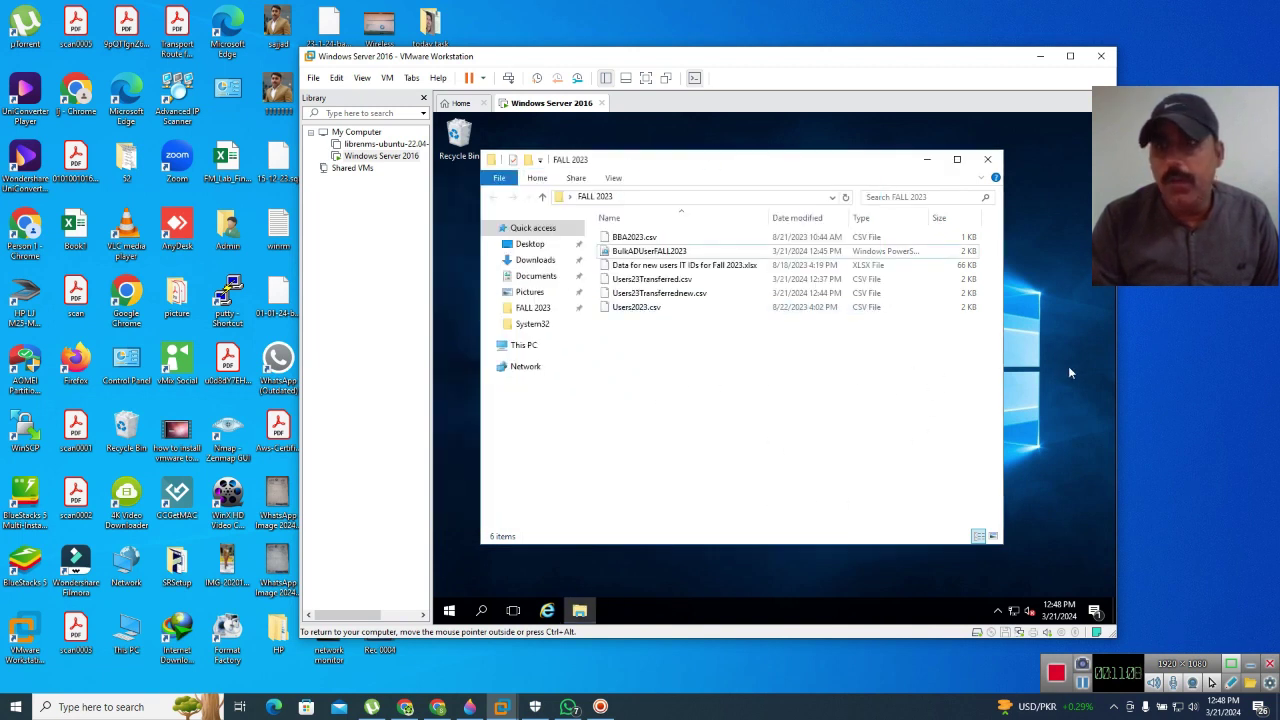